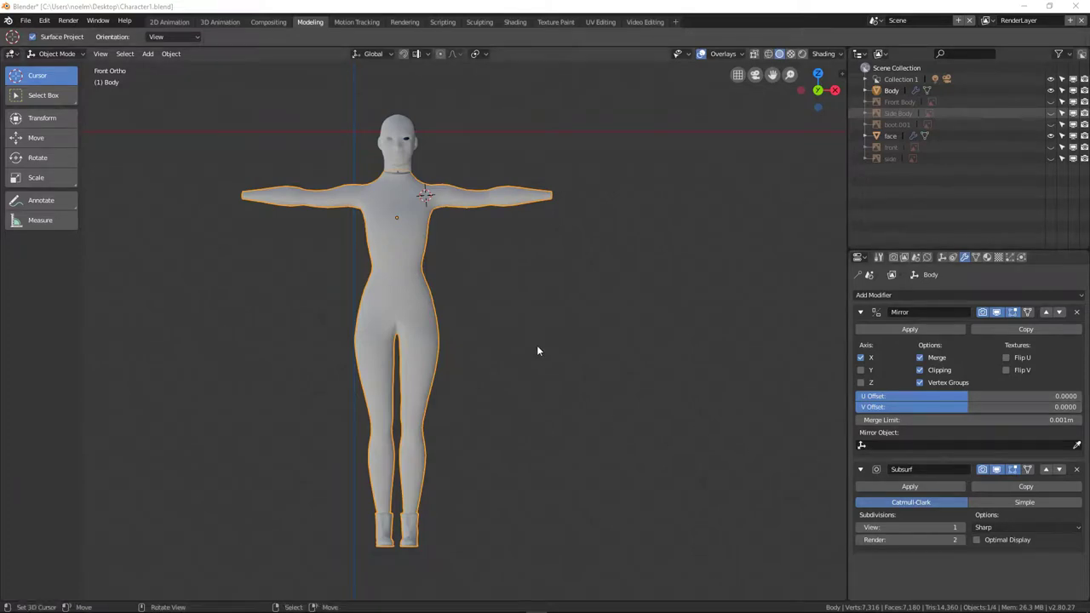
Enter Edit Mode on the body and pull two boot-side vertices with proportional editing.
middle_drag(558, 296, 479, 268)
shift+middle_drag(494, 331, 520, 383)
scroll(480, 369, up, 2)
key(Tab)
scroll(569, 387, up, 4)
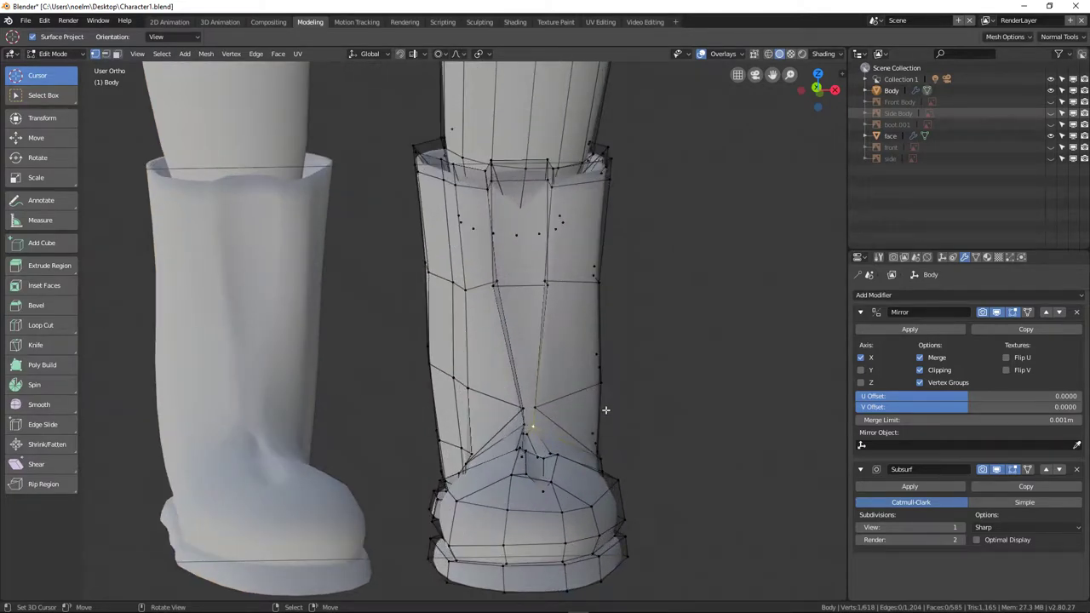
scroll(600, 407, down, 3)
middle_drag(601, 407, 512, 380)
shift+click(544, 369)
shift+click(558, 358)
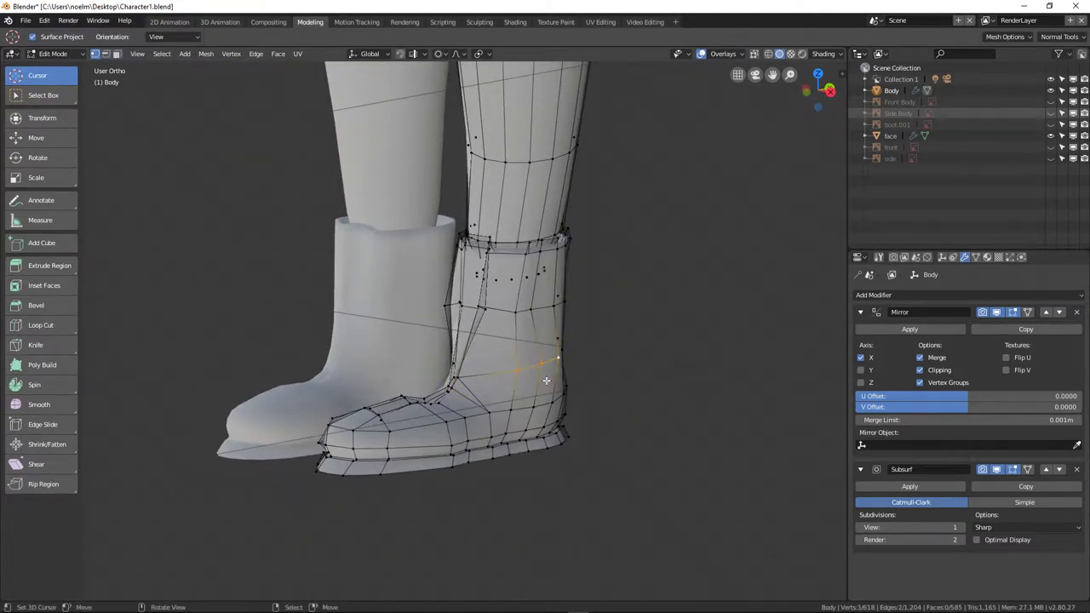
key(KP_1)
scroll(546, 380, up, 3)
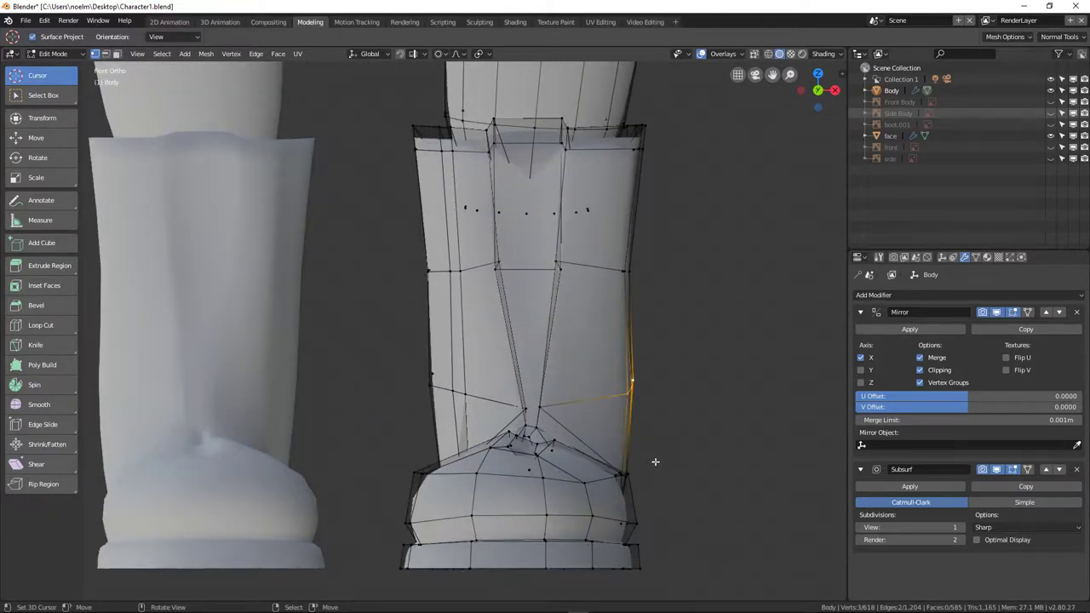
key(g)
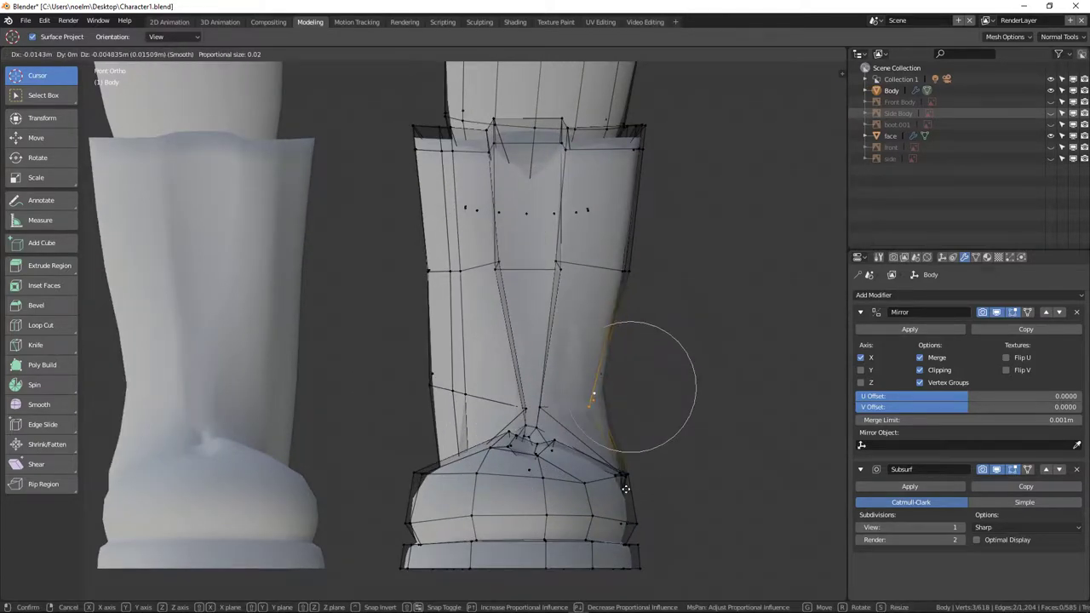
click(626, 488)
Pull several vertices on the boot's left edge inward, tapering the calf above the ankle.
click(471, 395)
key(g)
click(458, 396)
key(g)
click(451, 396)
click(433, 387)
key(g)
click(453, 397)
click(433, 379)
key(g)
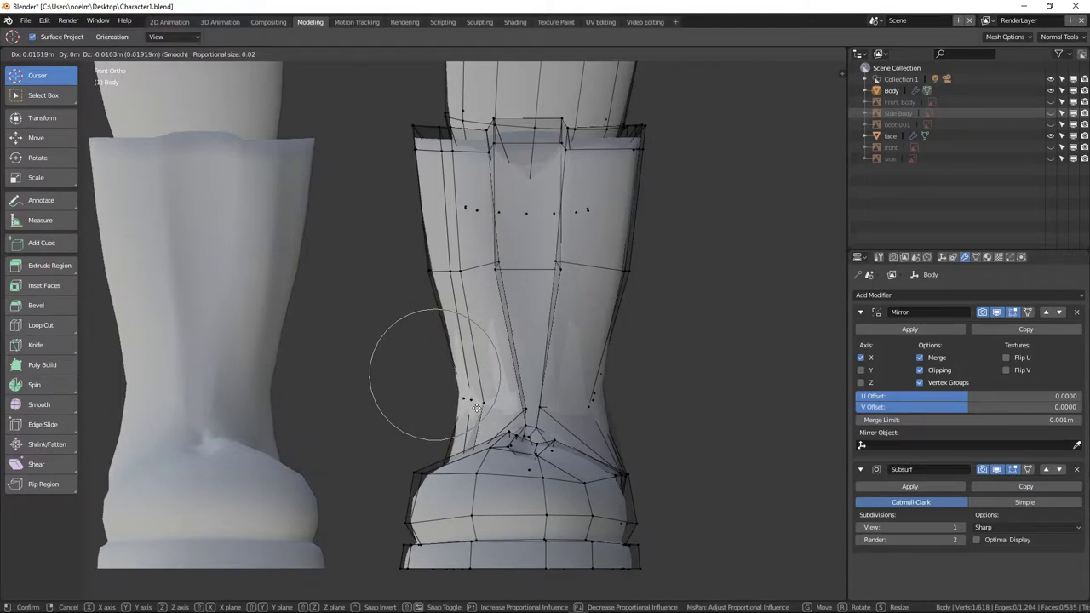
click(481, 409)
scroll(498, 415, down, 1)
scroll(498, 415, down, 5)
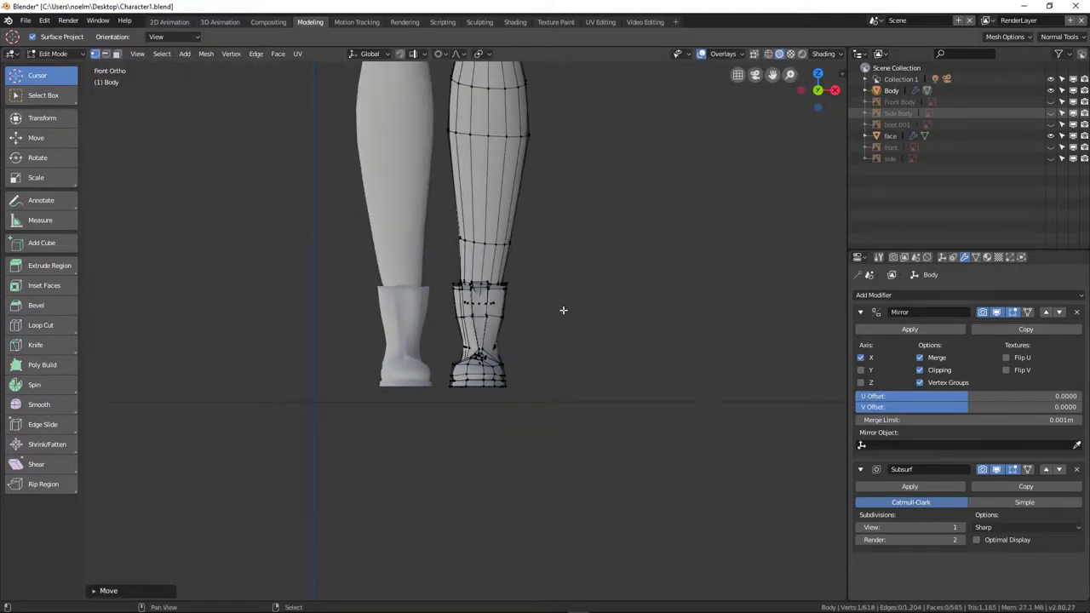
ctrl+scroll(565, 309, down, 2)
scroll(550, 456, down, 2)
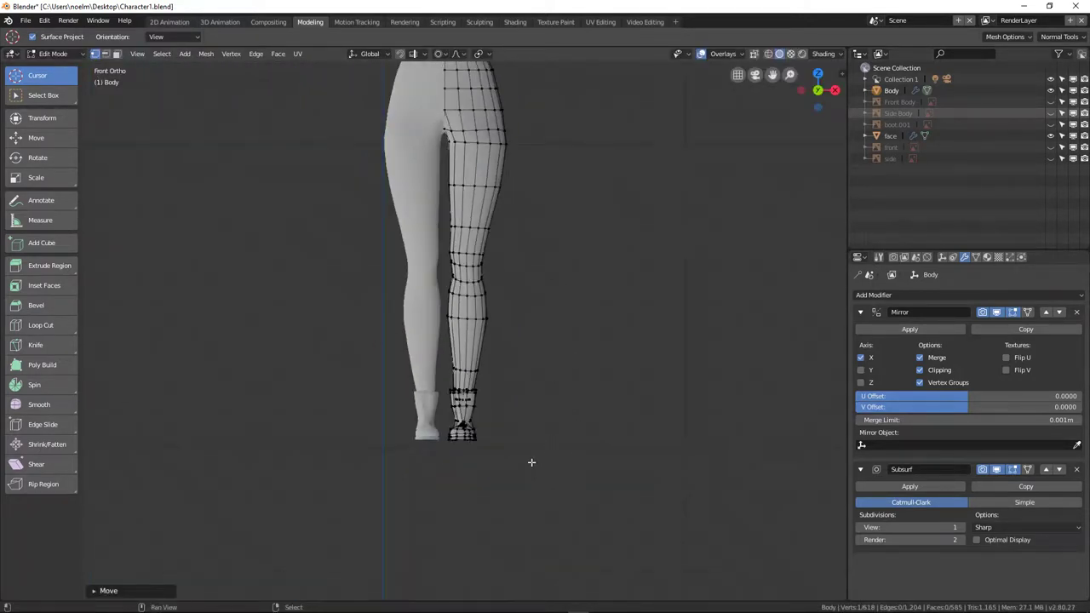
Bridge the boot's lower rim loops with Bridge Edge Loops to form the sole.
middle_drag(528, 458, 489, 361)
scroll(488, 360, up, 8)
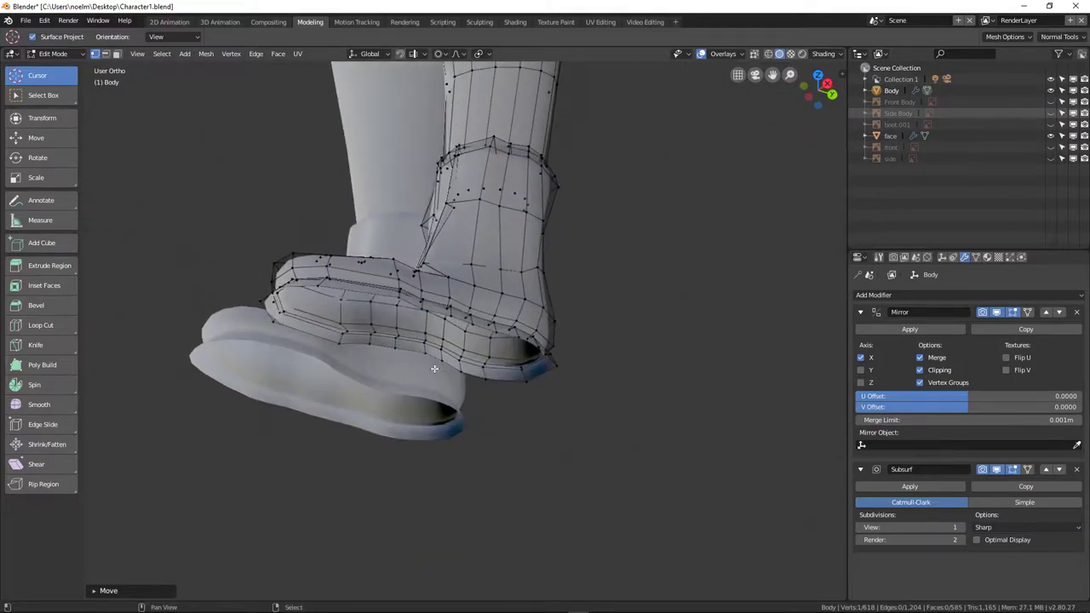
alt+click(271, 354)
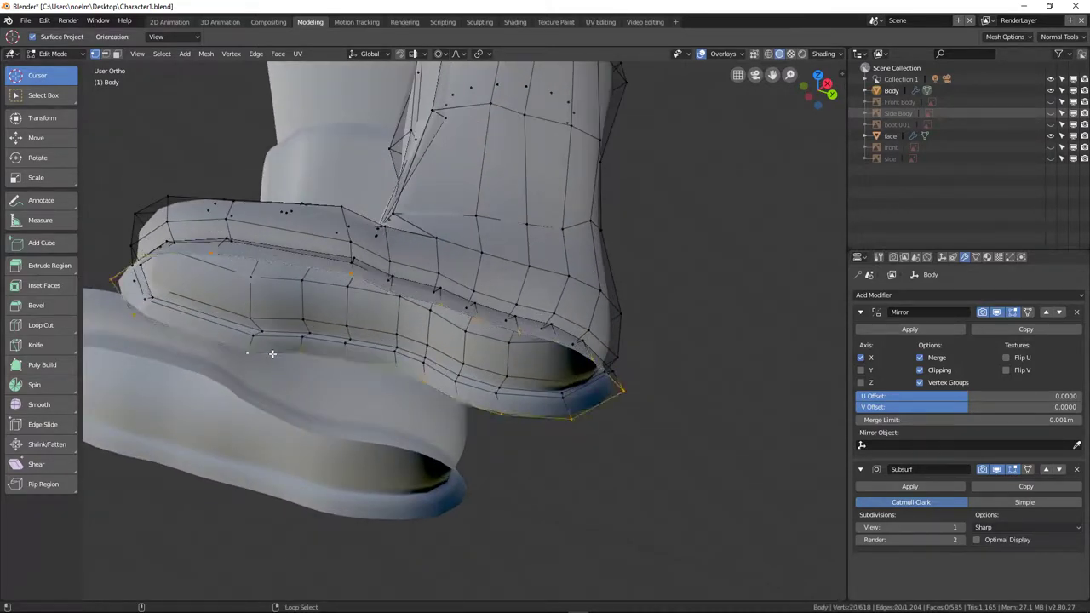
middle_drag(278, 348, 200, 389)
scroll(263, 371, down, 3)
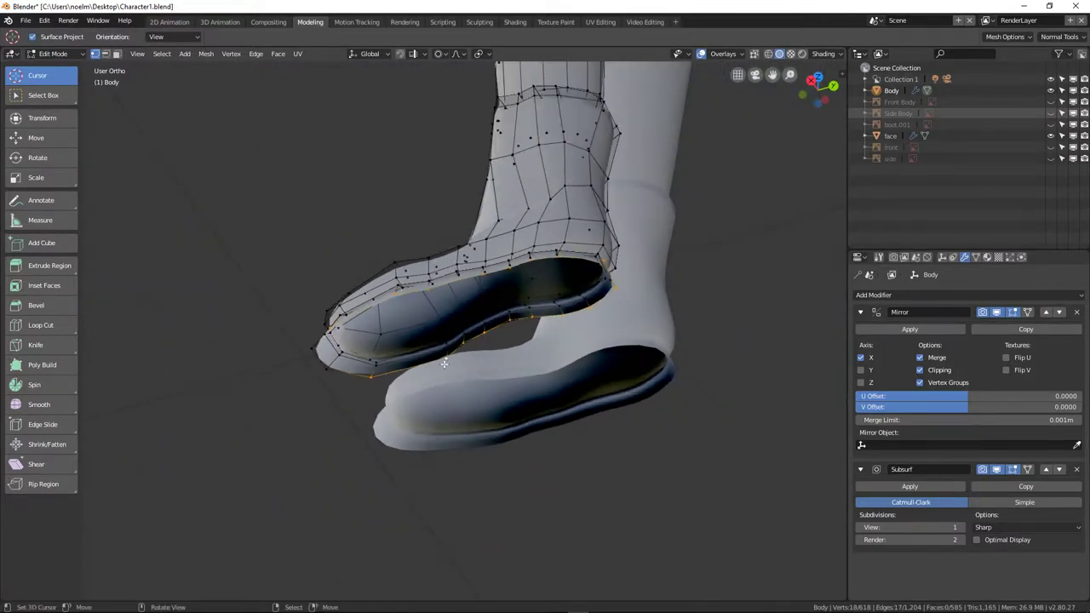
middle_drag(443, 365, 576, 383)
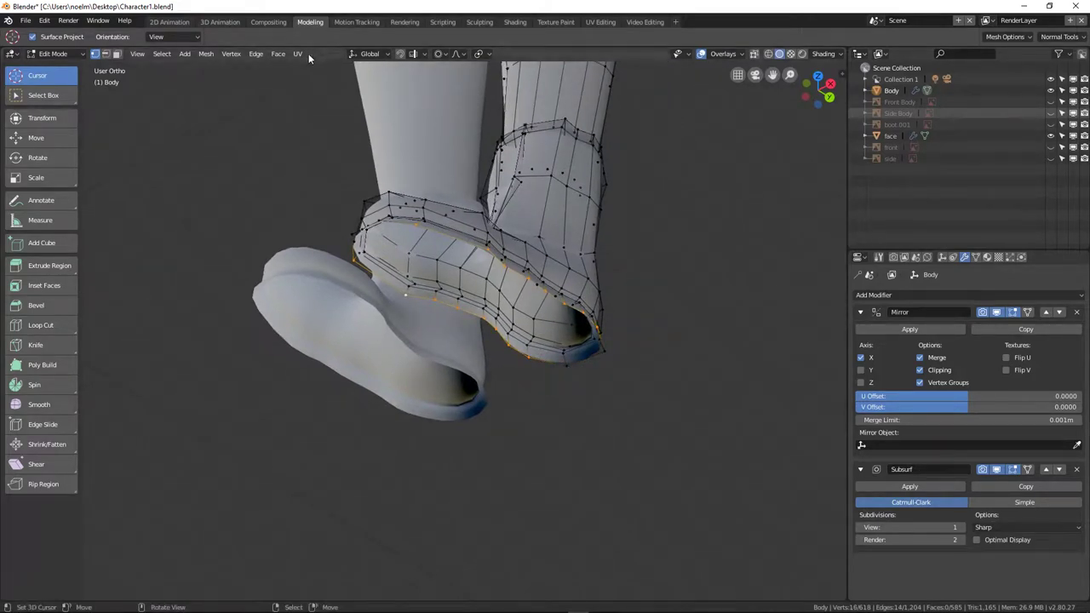
click(256, 54)
click(277, 91)
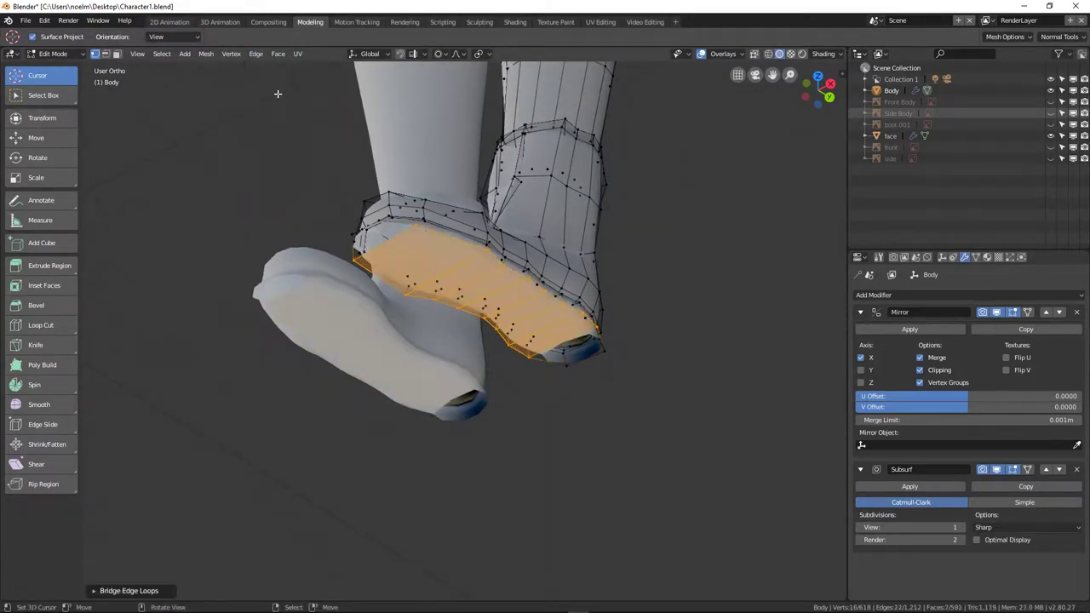
scroll(396, 270, up, 5)
middle_drag(387, 260, 350, 335)
Fill the first toe gap with a face from four selected vertices.
click(357, 309)
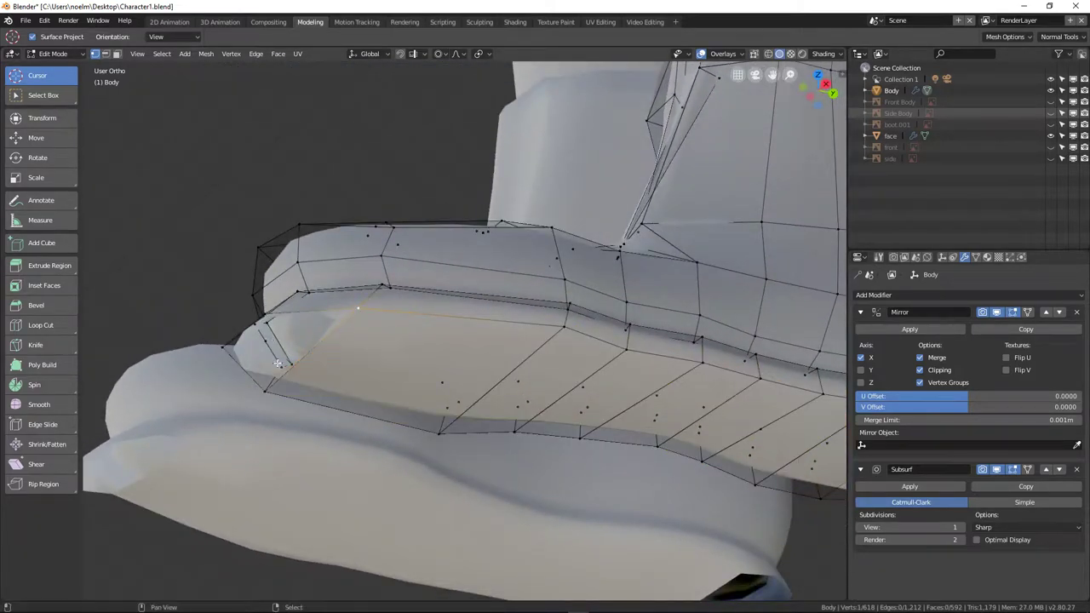
middle_drag(217, 345, 538, 356)
ctrl+click(103, 442)
shift+click(104, 425)
key(f)
Fill the remaining toe gap at the sole's corner with a face.
shift+middle_drag(627, 341, 579, 298)
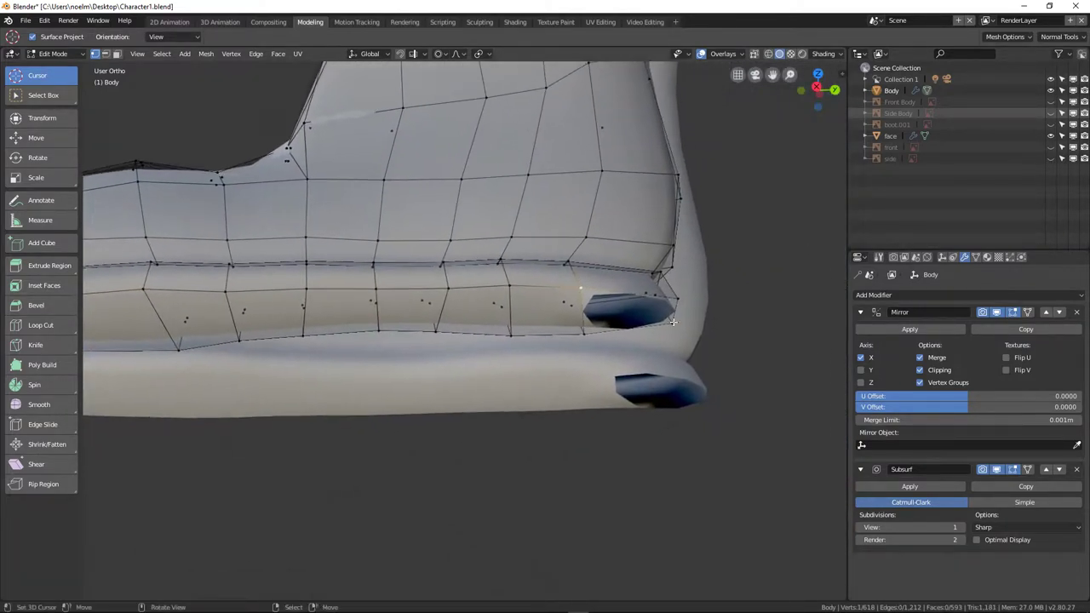
shift+click(675, 298)
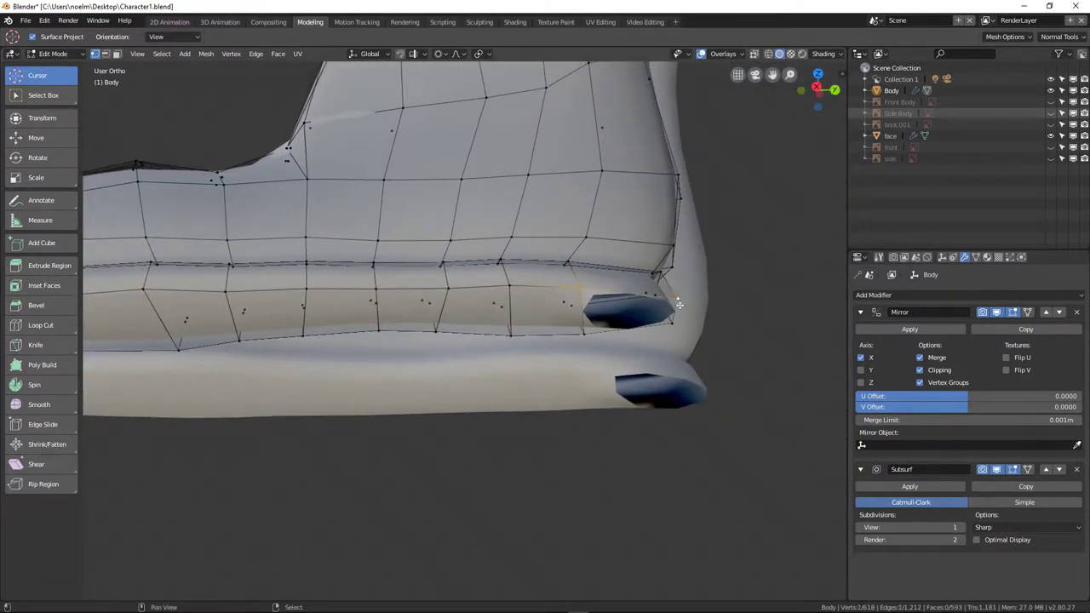
shift+click(608, 329)
key(f)
scroll(645, 300, down, 3)
middle_drag(645, 300, 498, 341)
scroll(574, 337, up, 4)
Add two Ctrl+R loop cuts near the bottom of the boot's sole band.
key(ctrl)
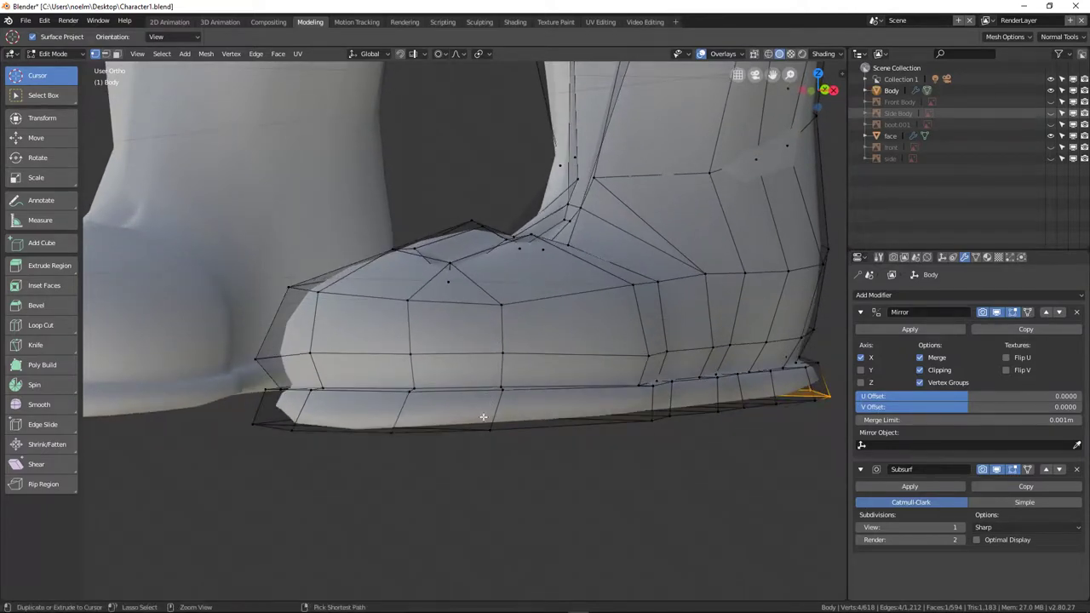
key(ctrl+r)
click(499, 413)
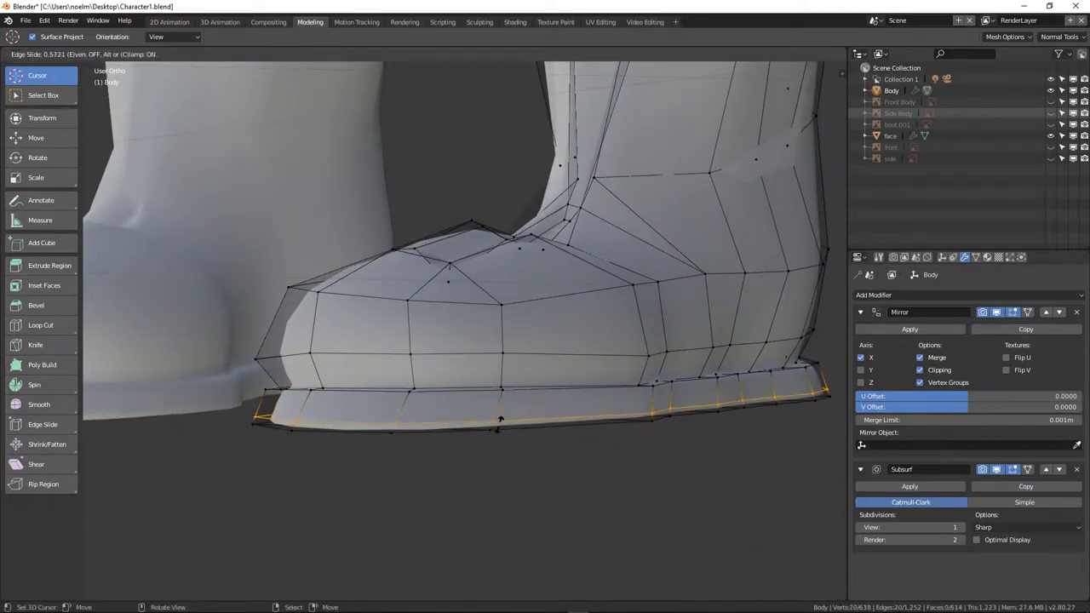
click(484, 420)
key(ctrl+r)
click(499, 414)
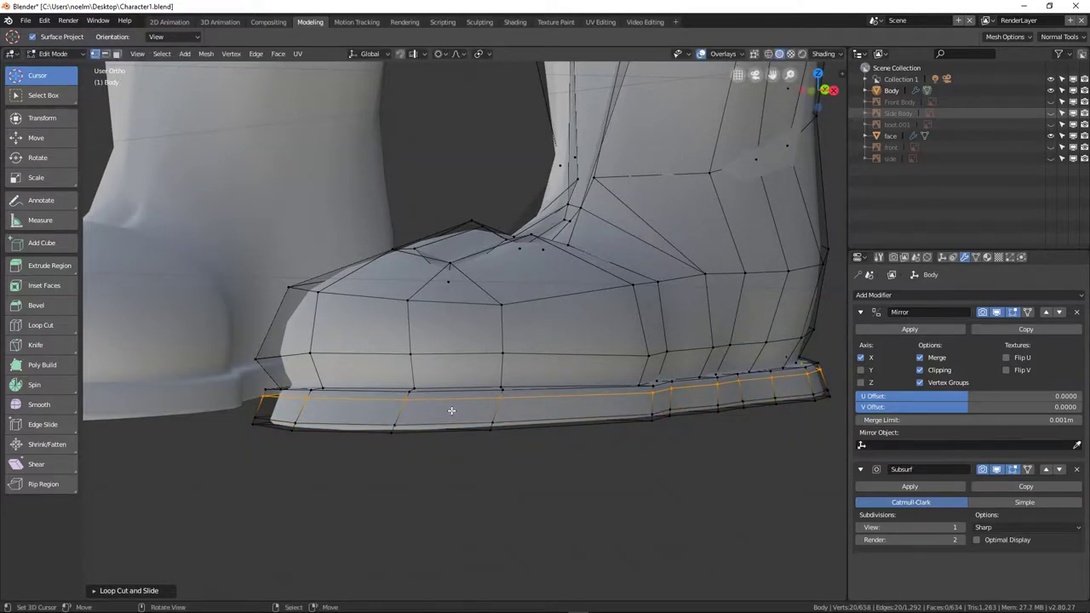
click(501, 404)
scroll(501, 405, down, 2)
middle_drag(500, 405, 457, 425)
mouse_move(377, 426)
middle_down()
mouse_move(378, 438)
mouse_move(491, 440)
mouse_move(352, 438)
mouse_move(370, 428)
middle_up()
scroll(366, 416, down, 4)
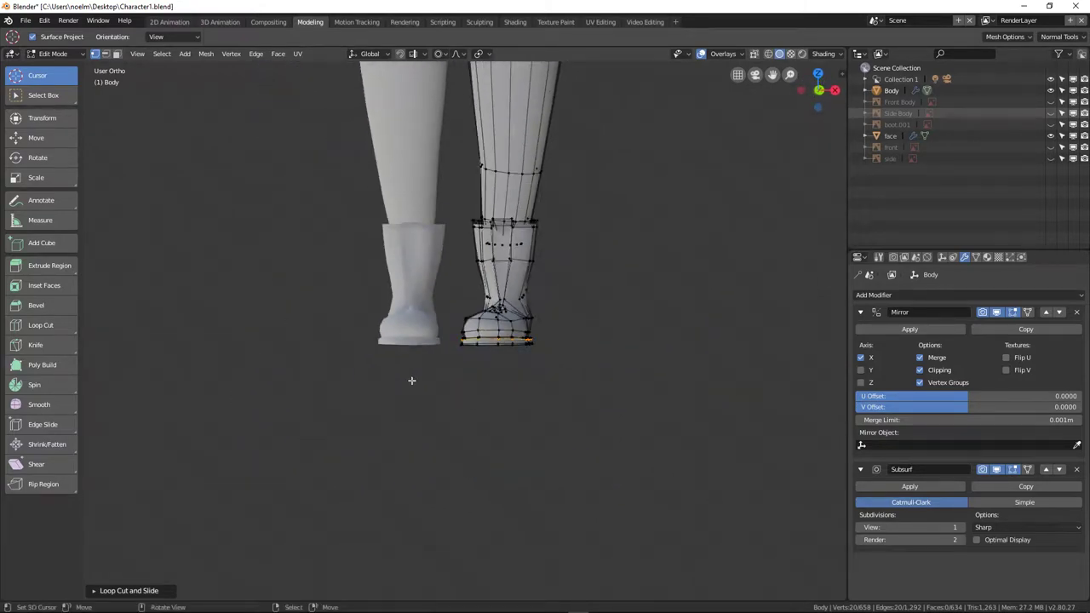
Return to Object Mode in front view and zoom in toward the arm's end.
key(KP_1)
key(Tab)
scroll(499, 297, down, 5)
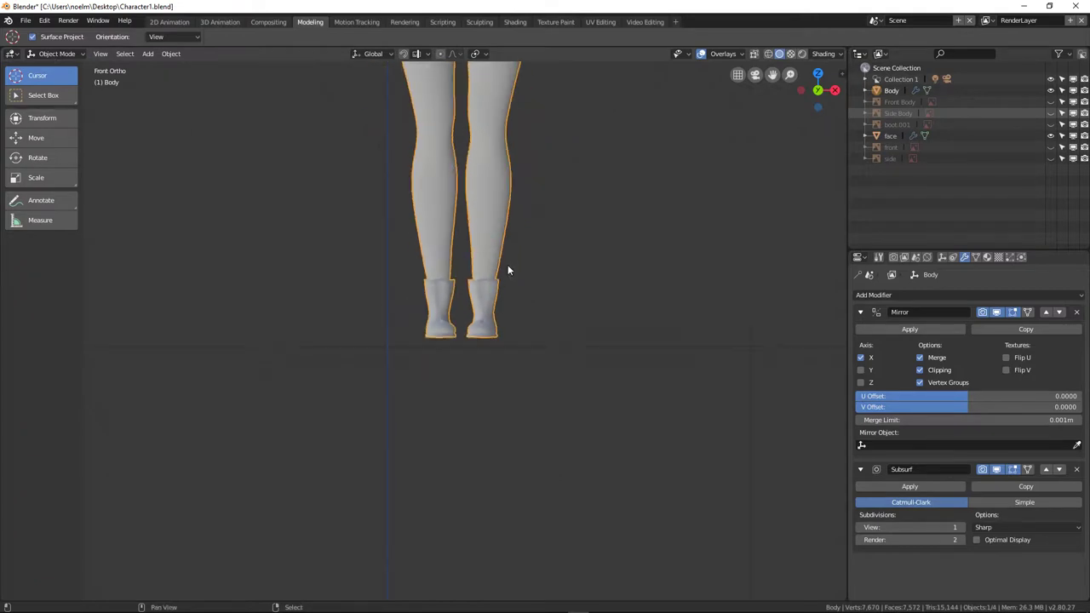
scroll(452, 340, up, 4)
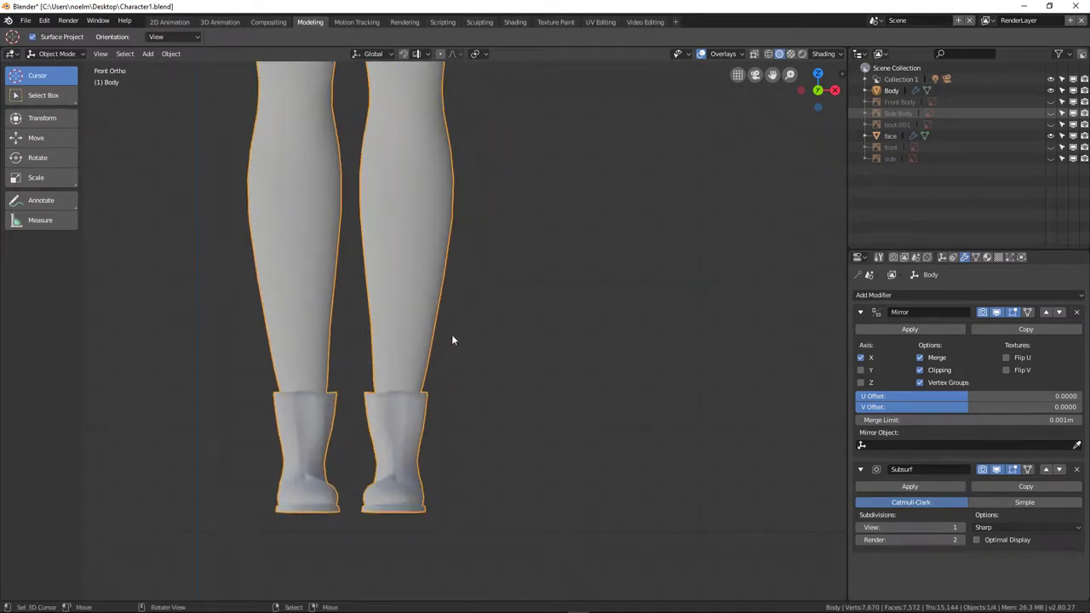
scroll(446, 370, down, 3)
middle_drag(417, 383, 419, 444)
scroll(475, 311, down, 3)
middle_drag(476, 311, 485, 395)
key(KP_1)
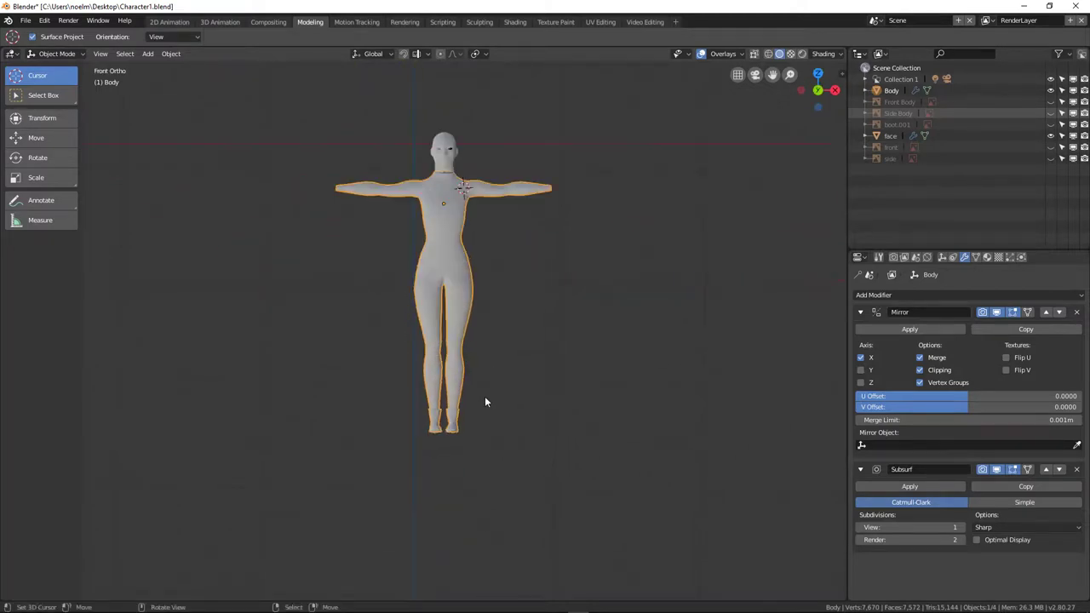
scroll(492, 294, up, 8)
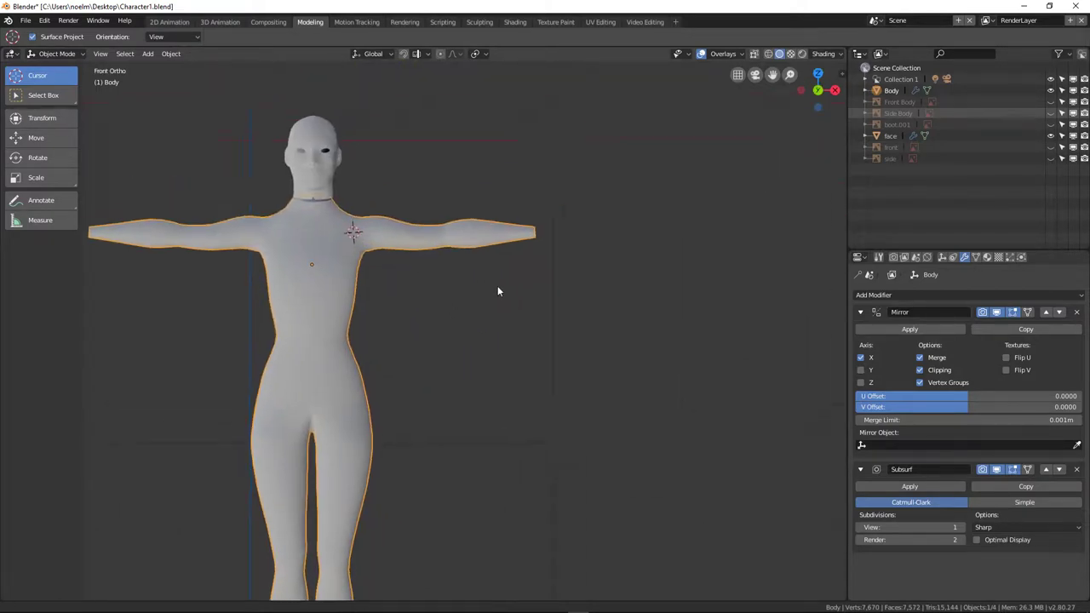
shift+scroll(477, 311, up, 3)
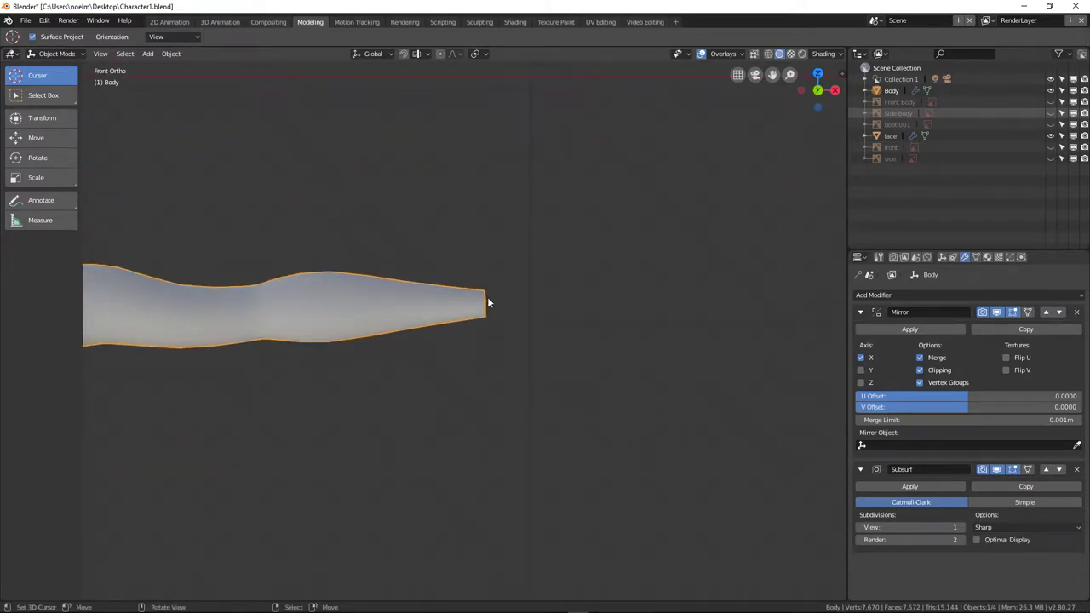
Snap the 3D cursor to the arm's end loop, then return to Object Mode in top view.
key(Tab)
alt+click(487, 299)
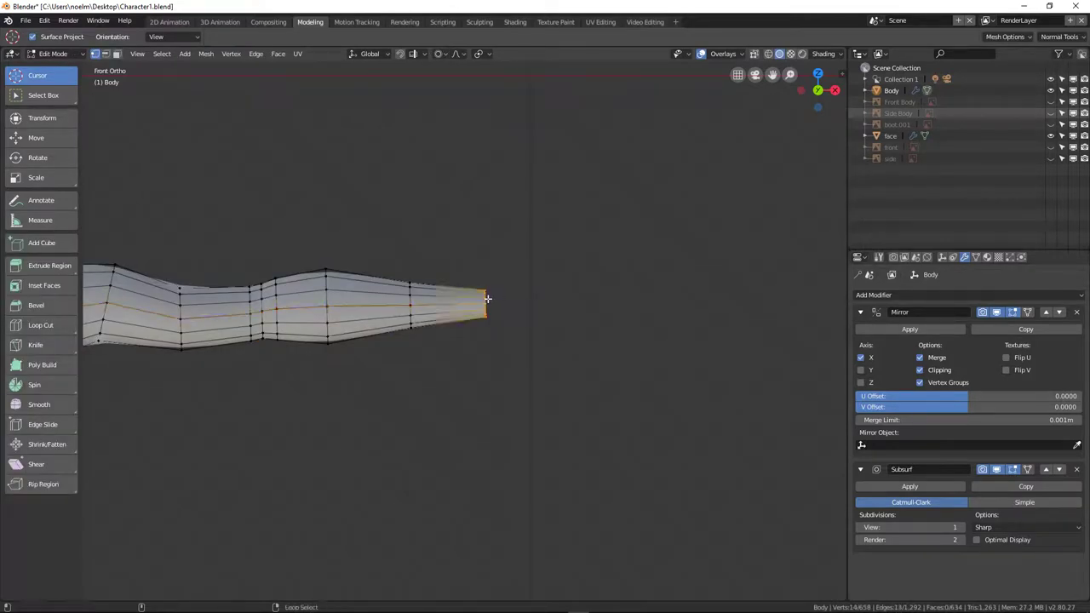
alt+click(486, 300)
key(shift+s)
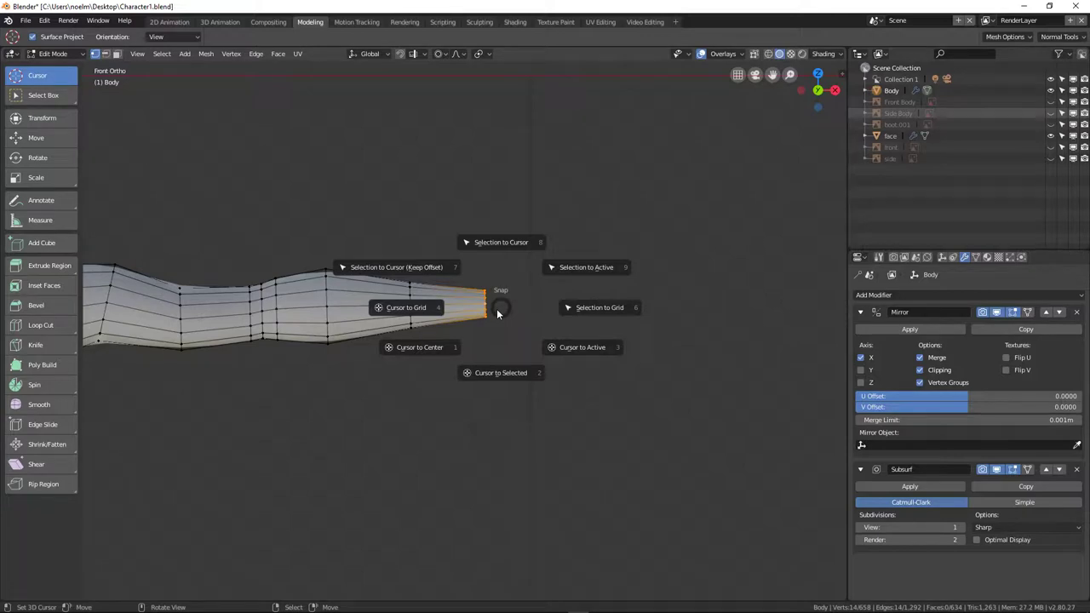
click(514, 374)
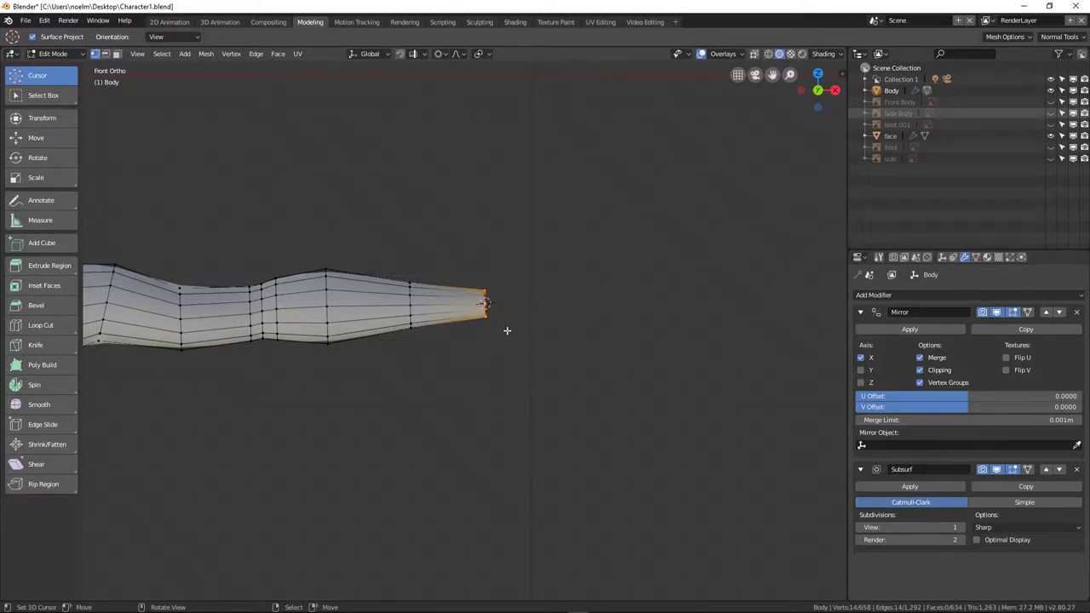
key(Tab)
key(KP_7)
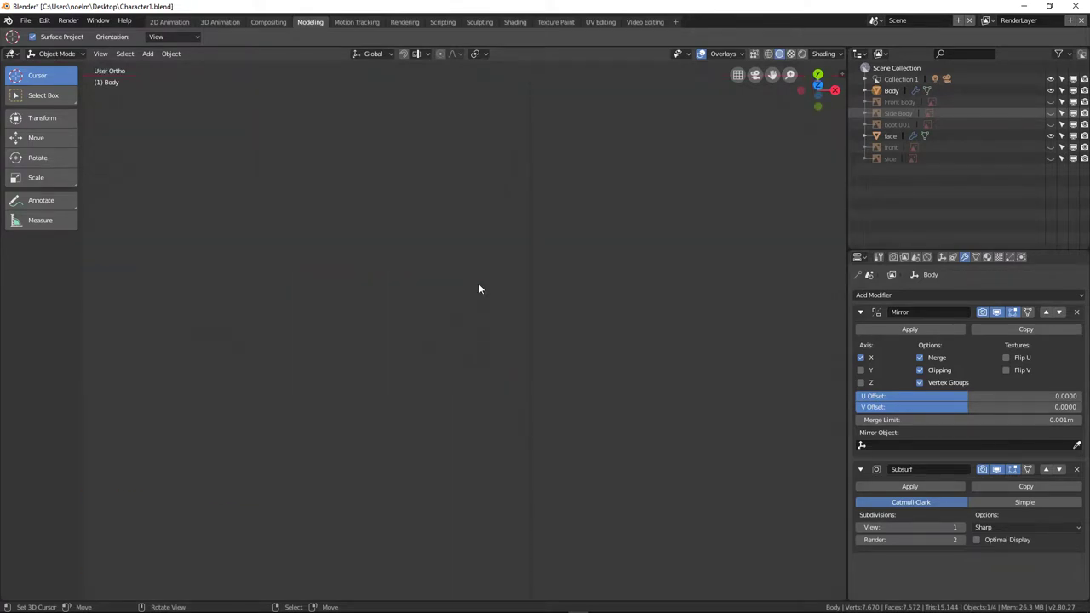
scroll(473, 315, down, 3)
shift+scroll(468, 324, down, 5)
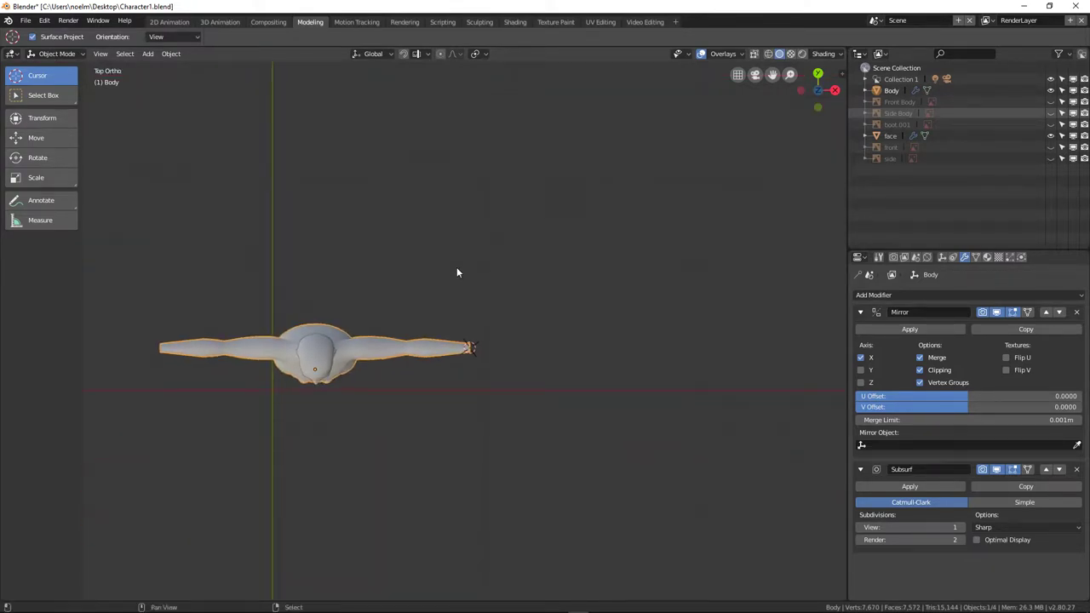
scroll(454, 276, up, 3)
shift+scroll(414, 286, down, 3)
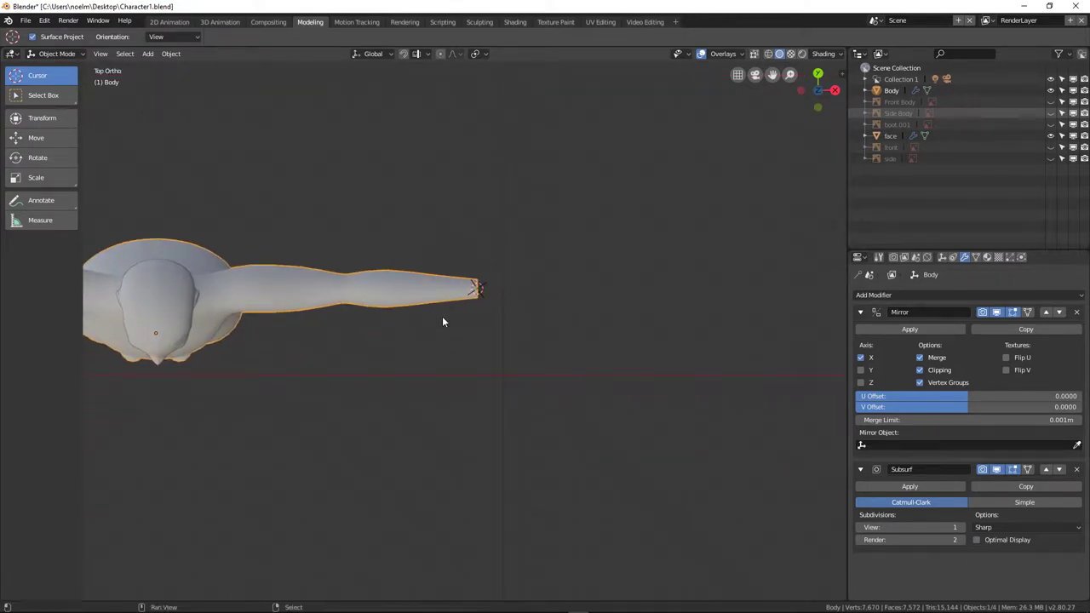
Add a cube at the arm's end and scale it down small.
key(shift+a)
mouse_move(443, 318)
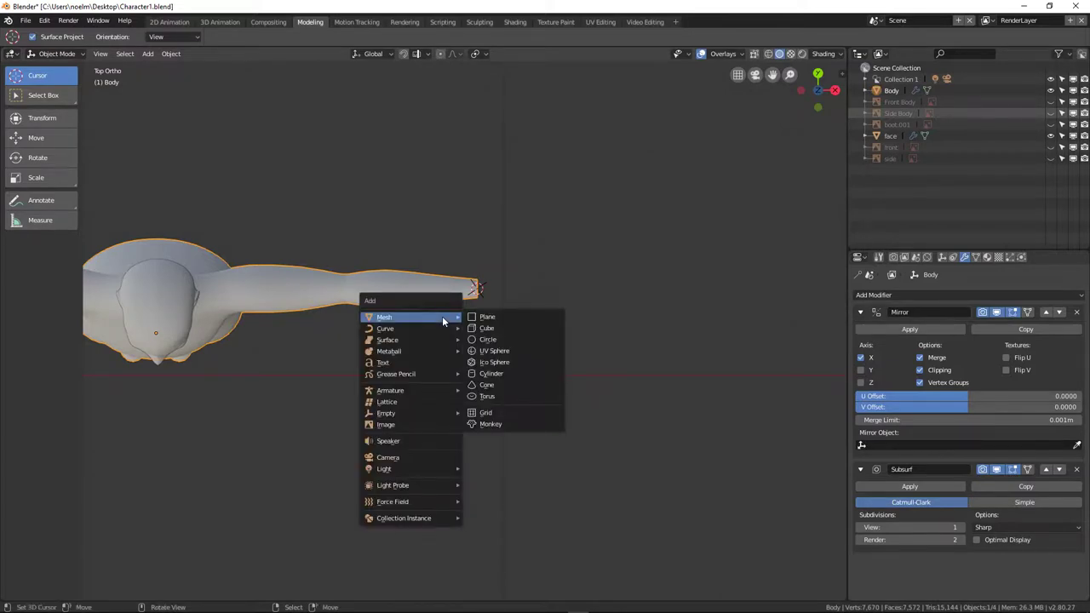
click(498, 329)
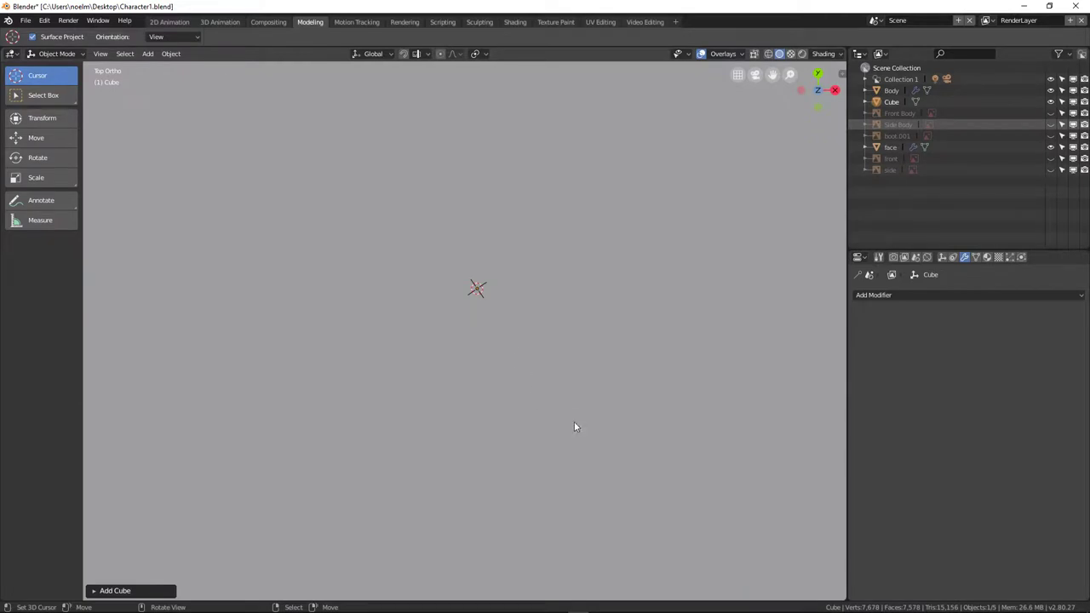
key(s)
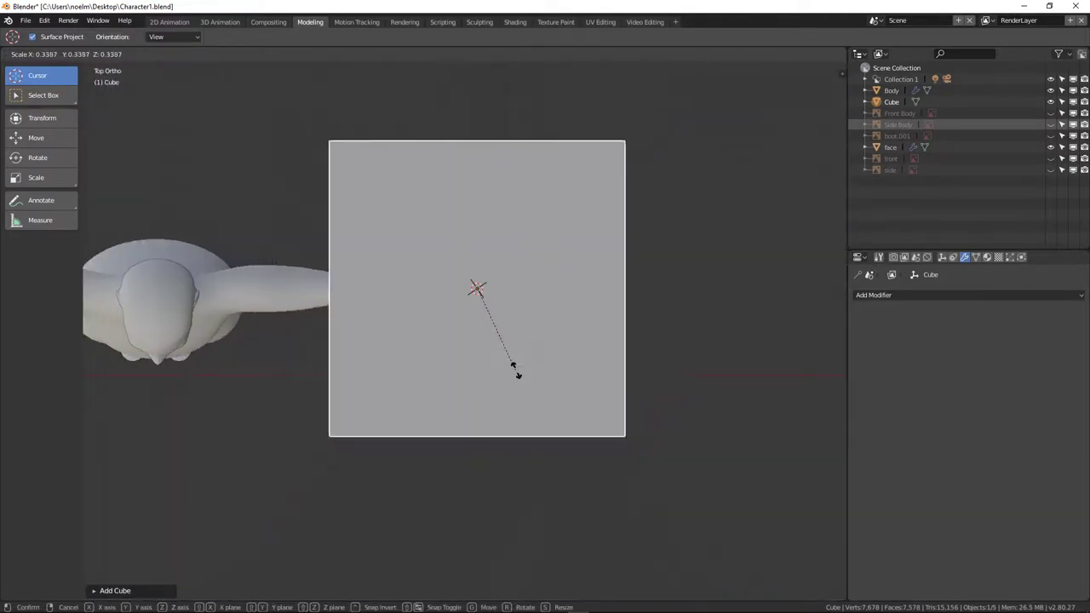
click(491, 312)
key(s)
click(498, 322)
Rename the cube to 'glove' in the Outliner.
double_click(894, 103)
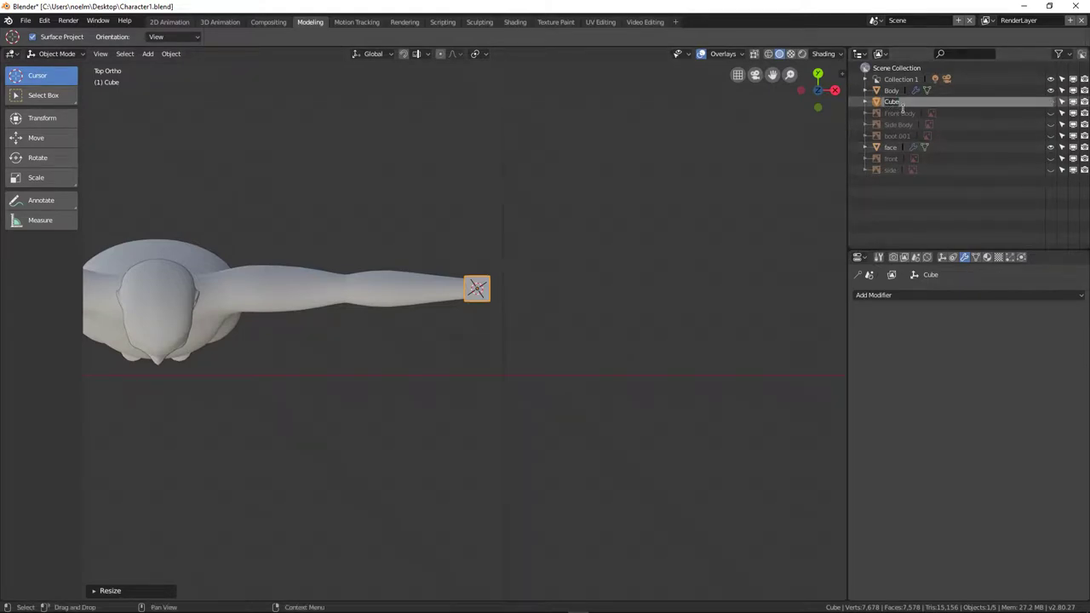
text(glove)
key(Return)
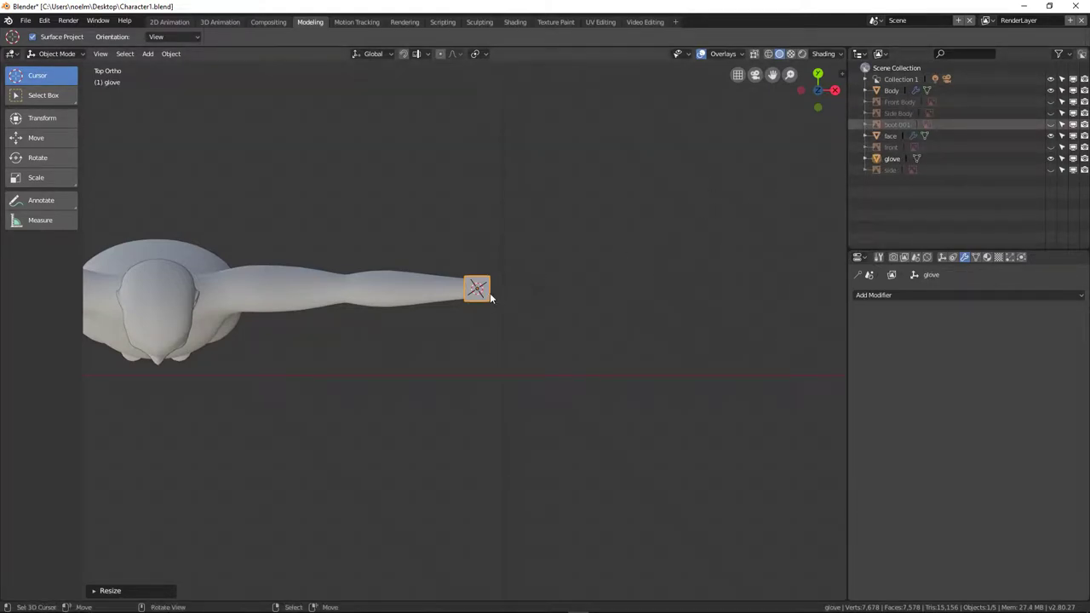
scroll(629, 257, up, 5)
shift+middle_drag(462, 266, 465, 351)
scroll(364, 333, up, 3)
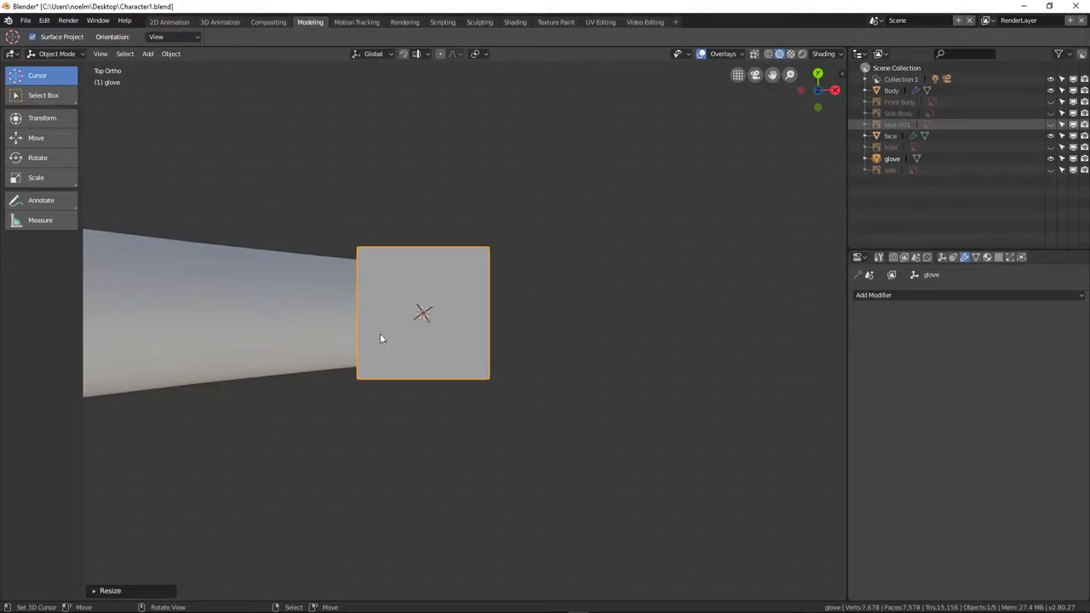
View the glove cube at an angle and enter Edit Mode on it.
key(KP_1)
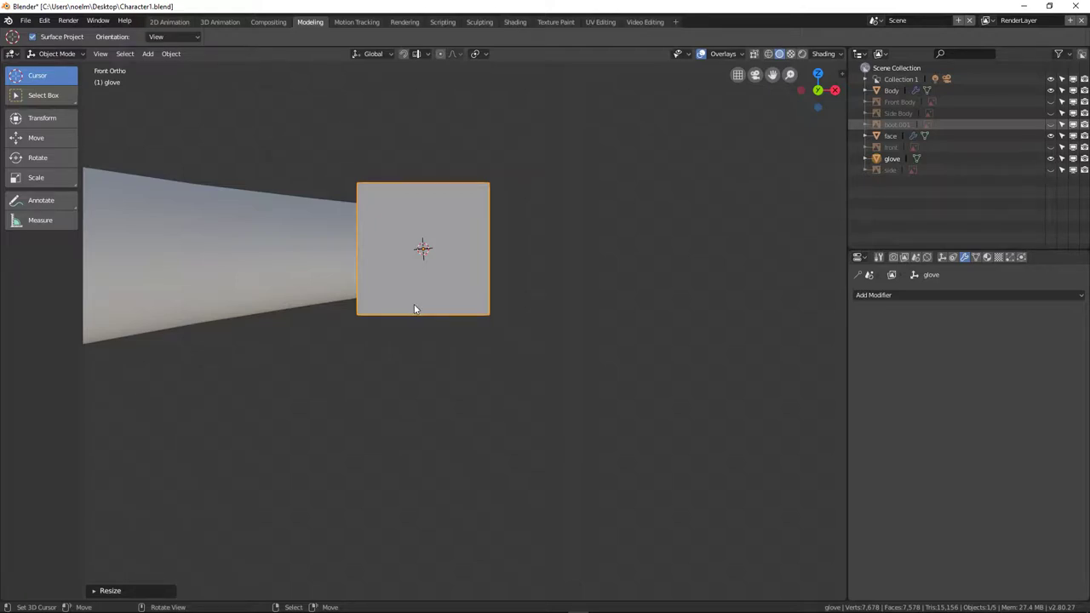
middle_drag(440, 250, 480, 283)
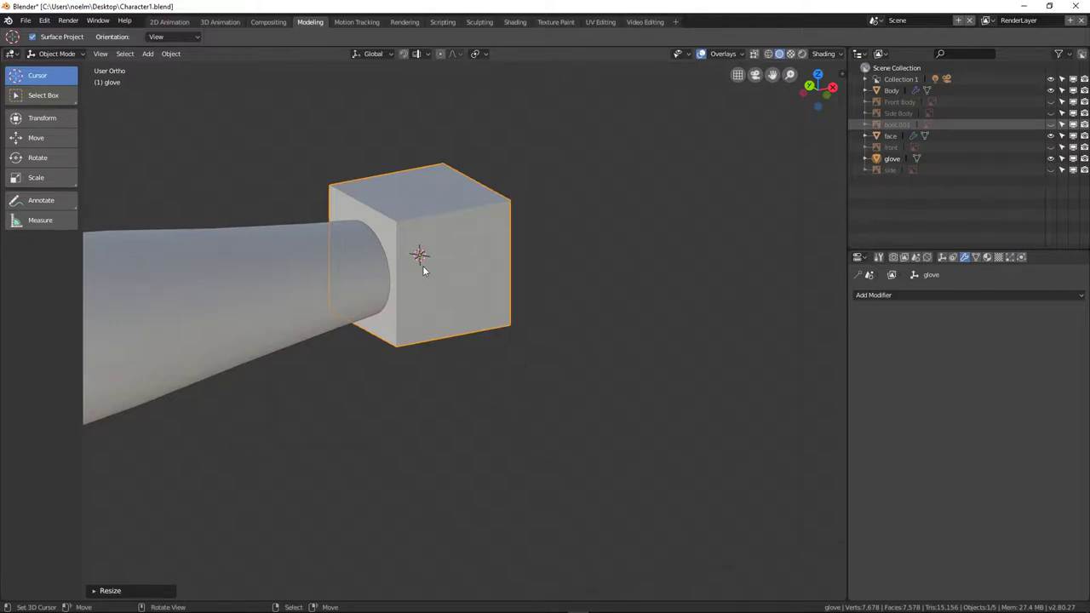
key(Tab)
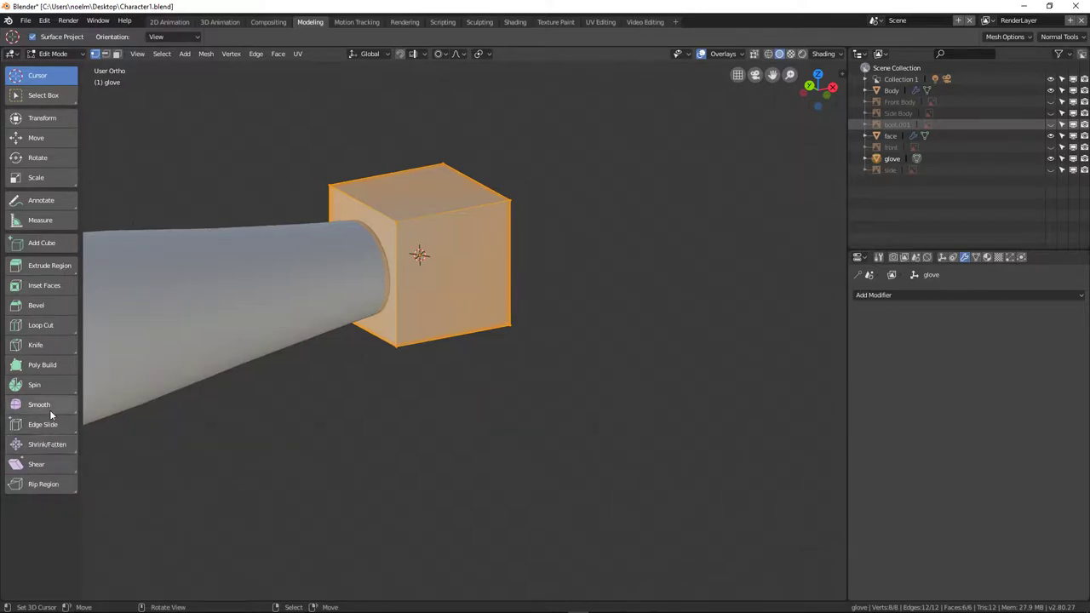
Subdivide the glove cube once, giving 26 vertices and 24 faces.
click(207, 54)
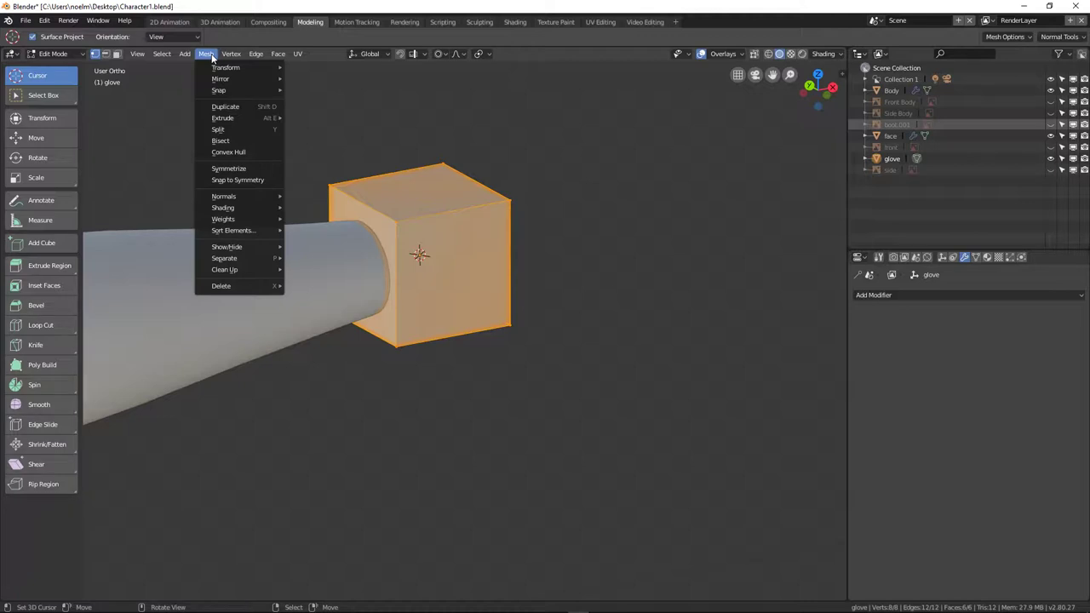
mouse_move(223, 56)
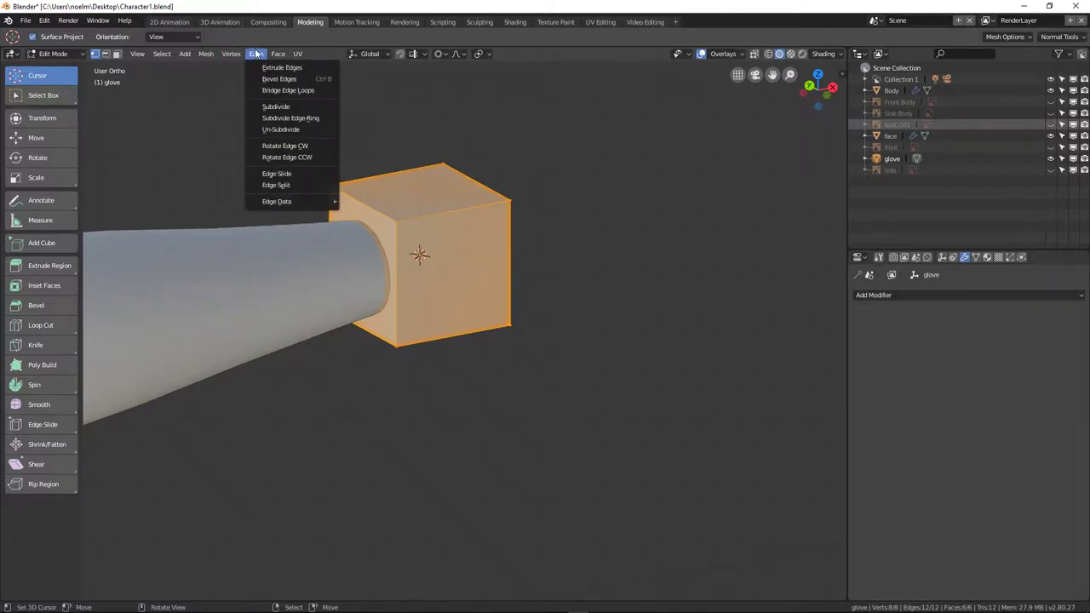
mouse_move(279, 57)
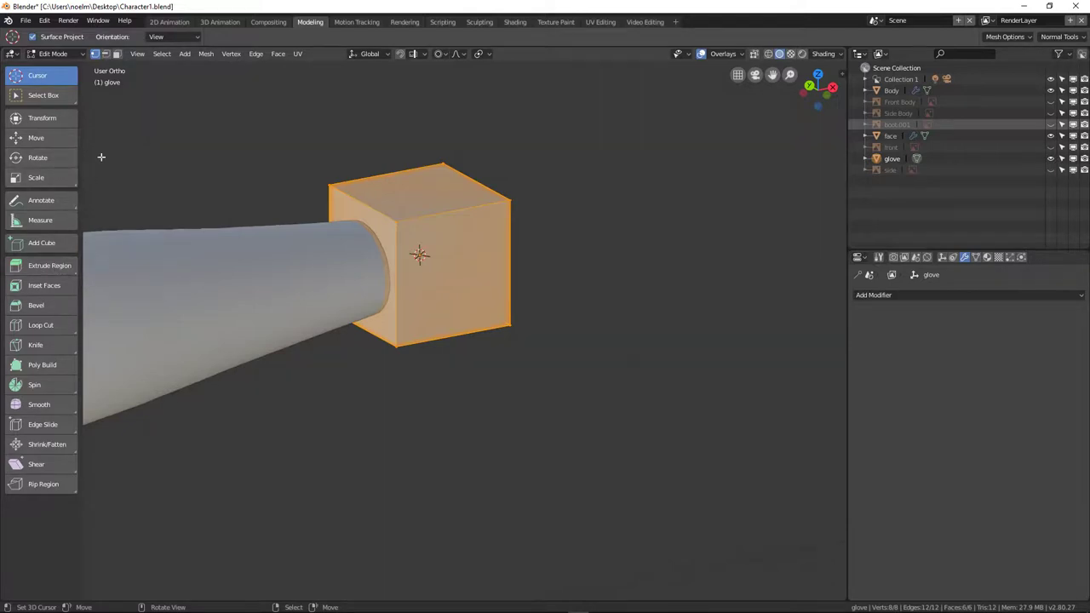
click(233, 53)
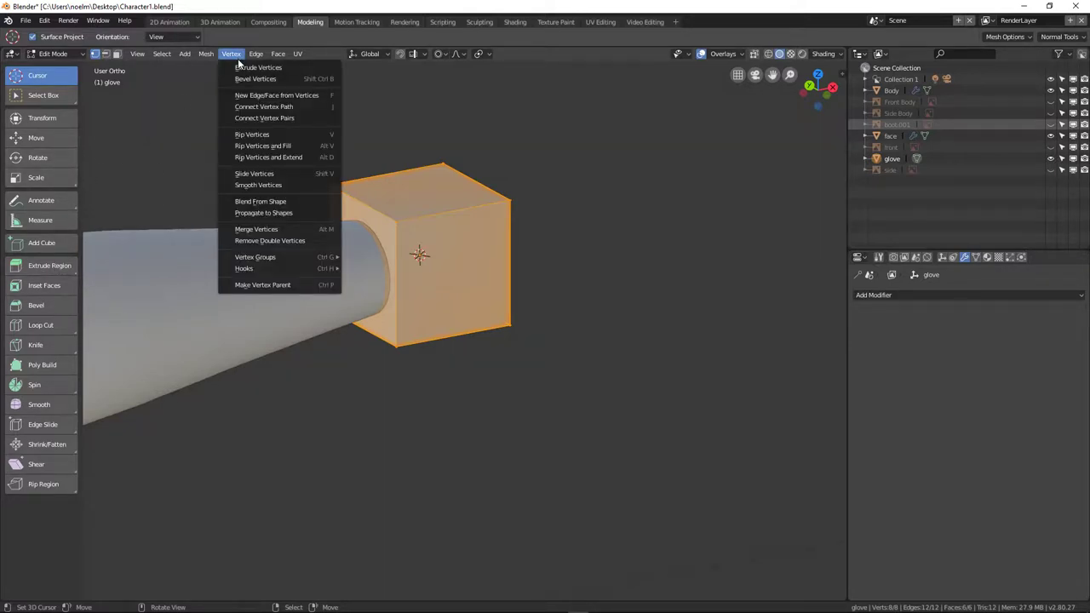
mouse_move(255, 56)
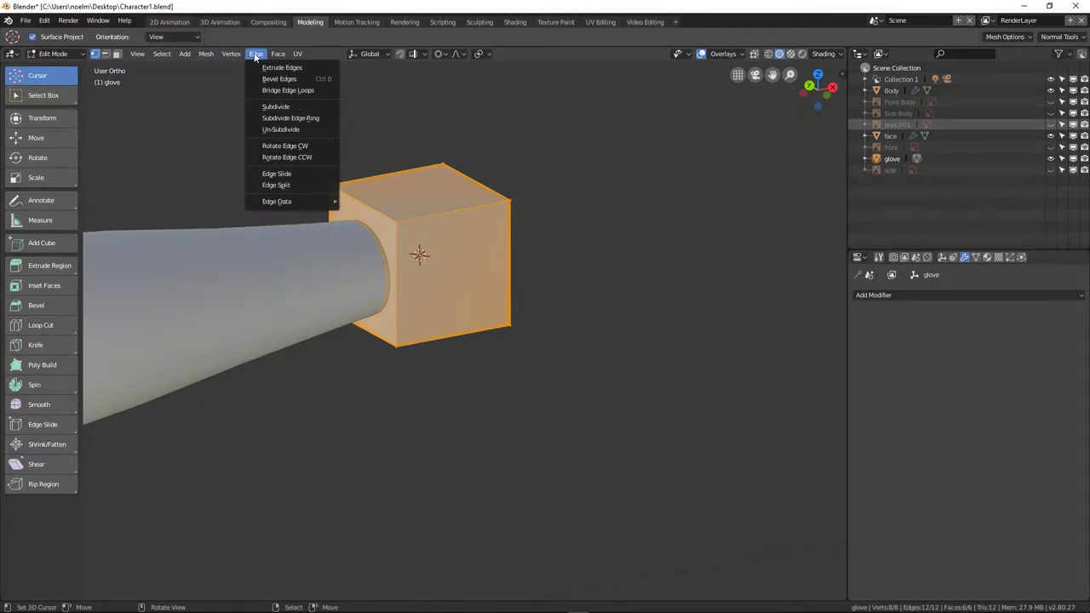
click(299, 106)
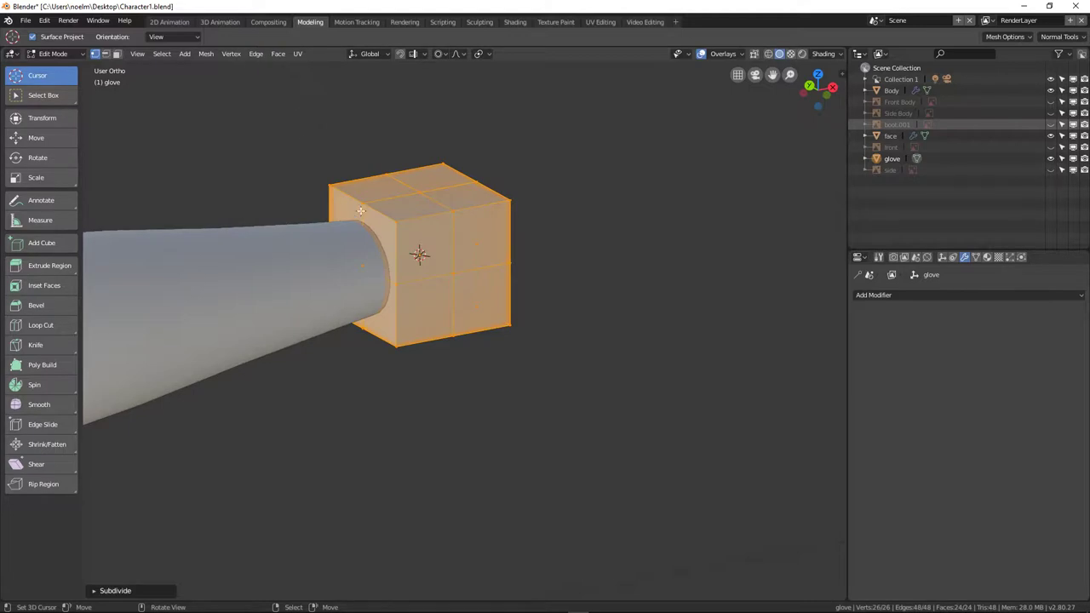
middle_drag(364, 265, 350, 274)
In wireframe, delete the arm-side face's centre vertex to open that side.
key(z)
click(273, 276)
click(318, 236)
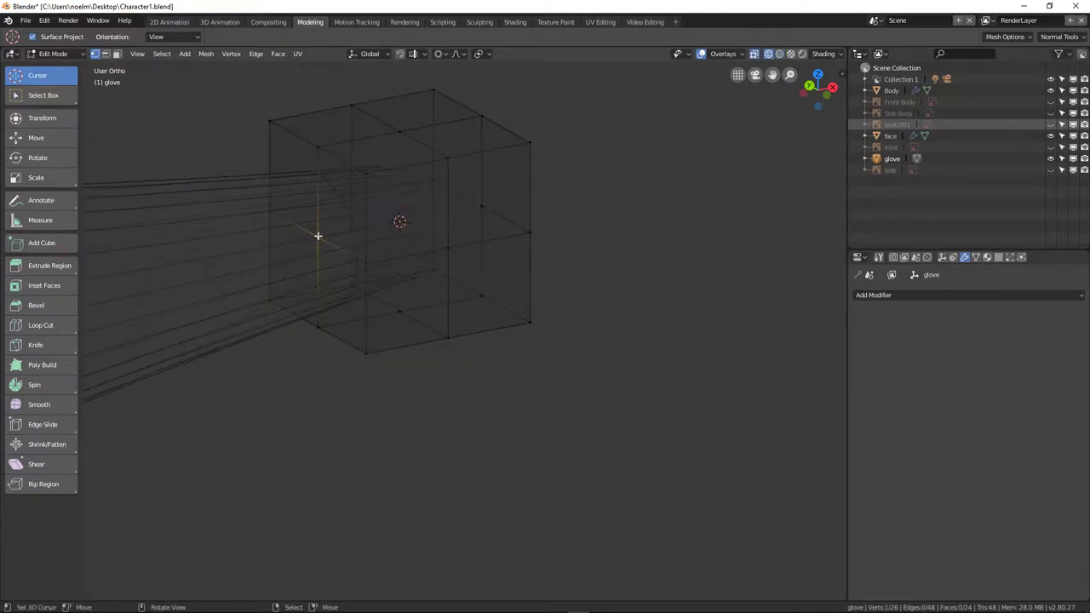
key(x)
click(318, 247)
shift+middle_drag(414, 210, 335, 283)
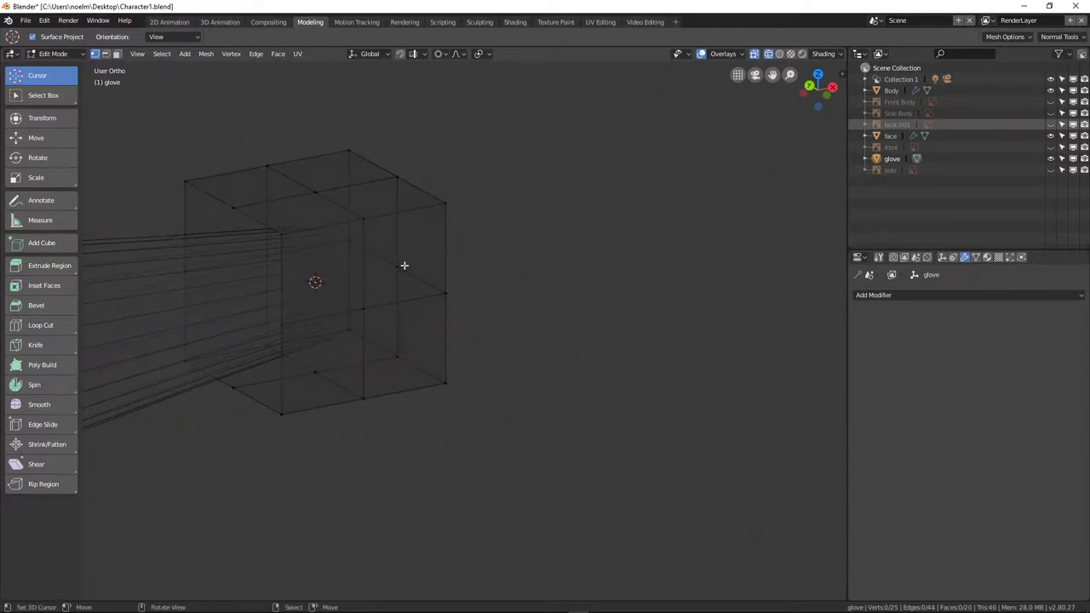
key(z)
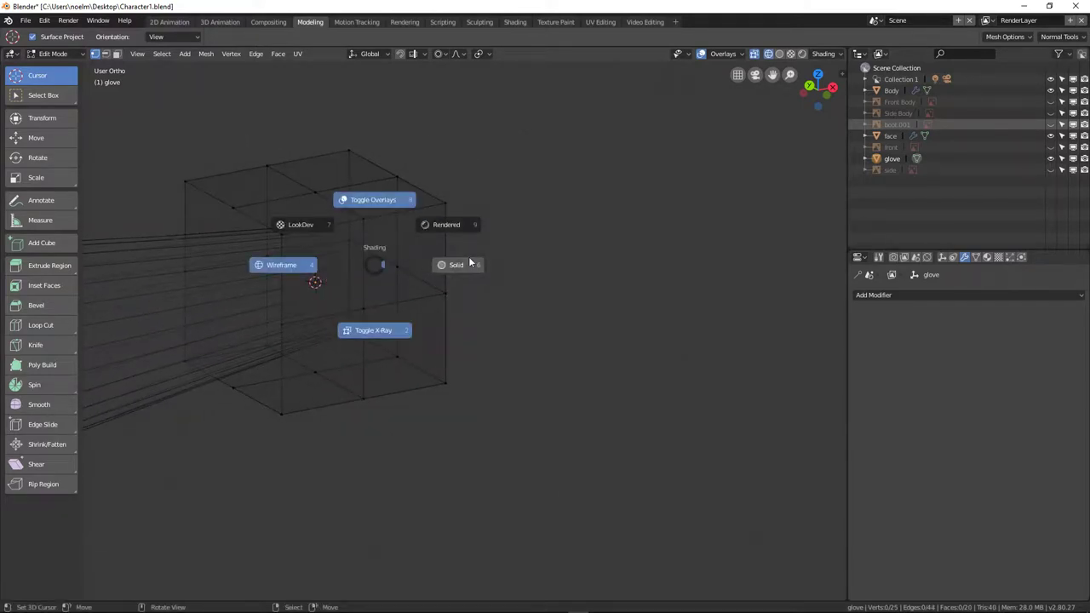
click(461, 264)
Scale the four outer-end faces to about 0.70 with proportional editing.
middle_drag(291, 281, 359, 183)
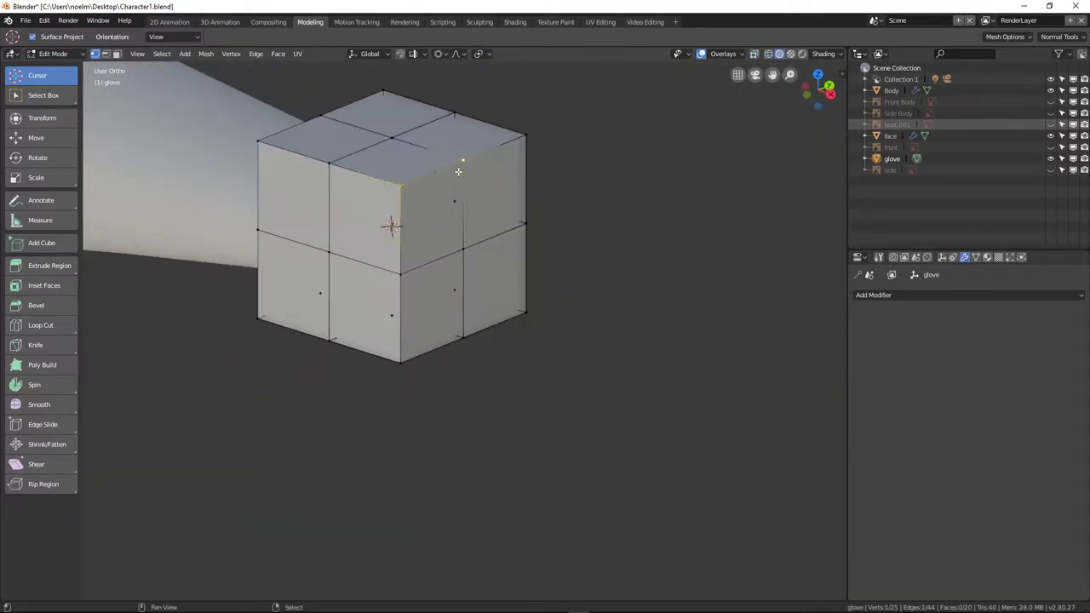
shift+click(528, 218)
shift+click(393, 269)
shift+click(426, 339)
shift+click(511, 320)
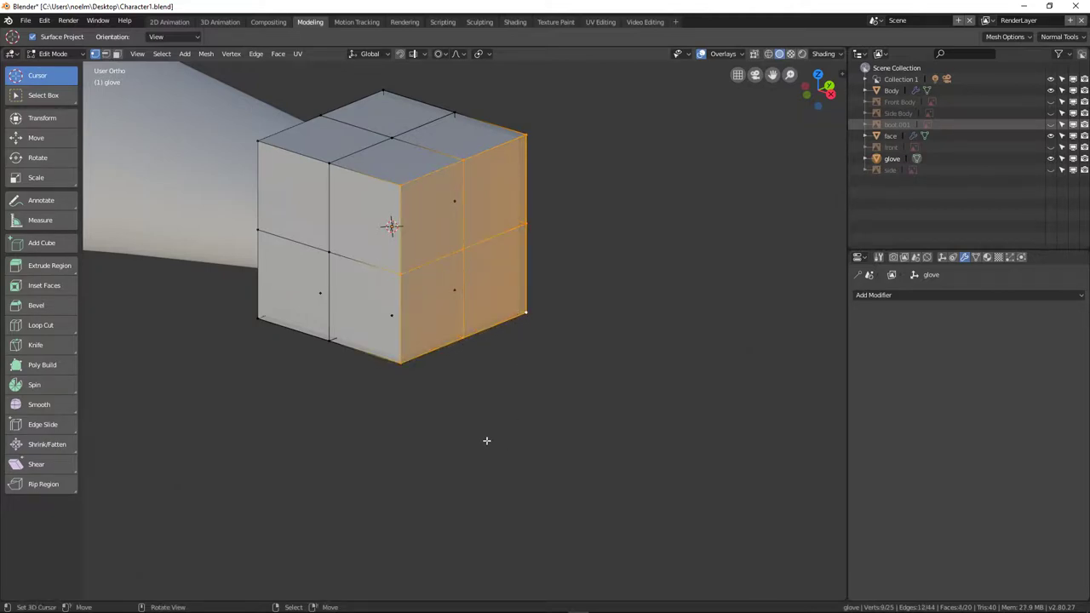
key(s)
scroll(475, 409, down, 2)
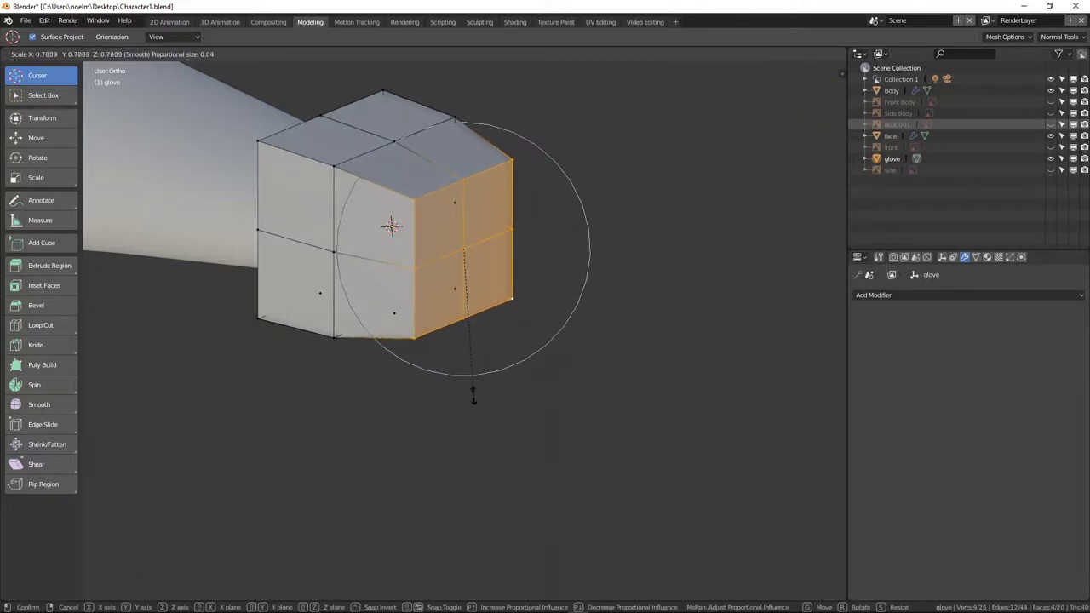
scroll(472, 389, down, 1)
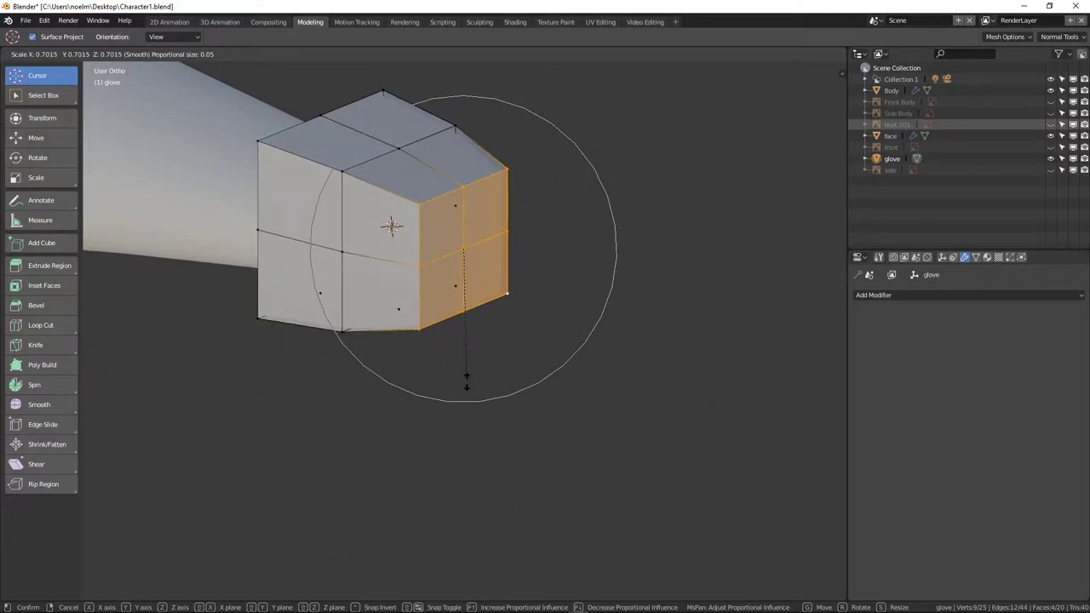
click(466, 384)
middle_drag(390, 331, 466, 320)
Extrude a first new segment outward from the glove's end loop.
scroll(392, 325, down, 3)
key(KP_7)
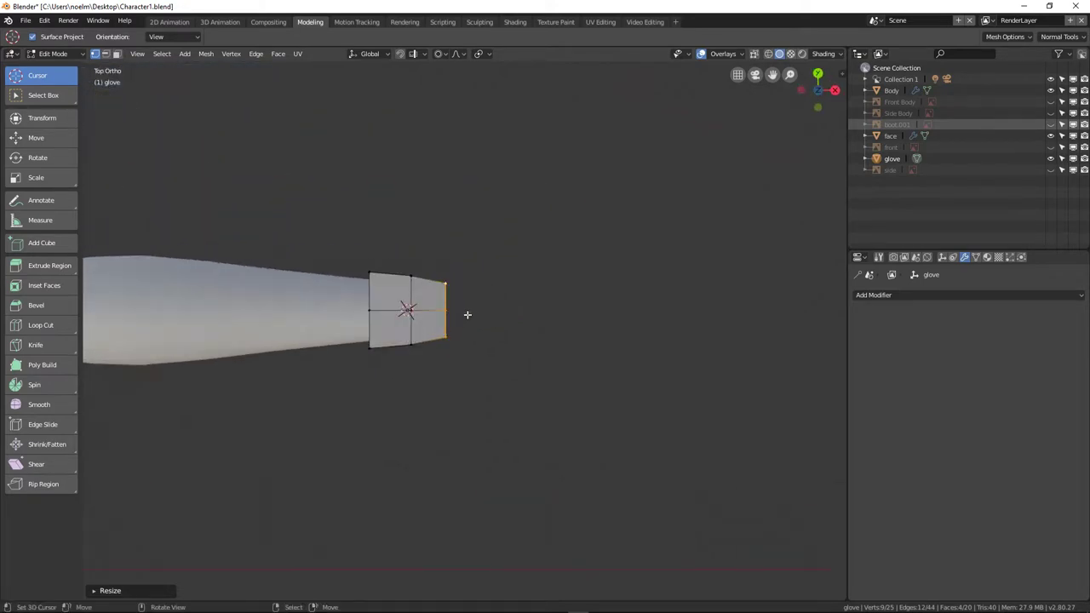
key(KP_1)
key(KP_7)
scroll(460, 342, up, 3)
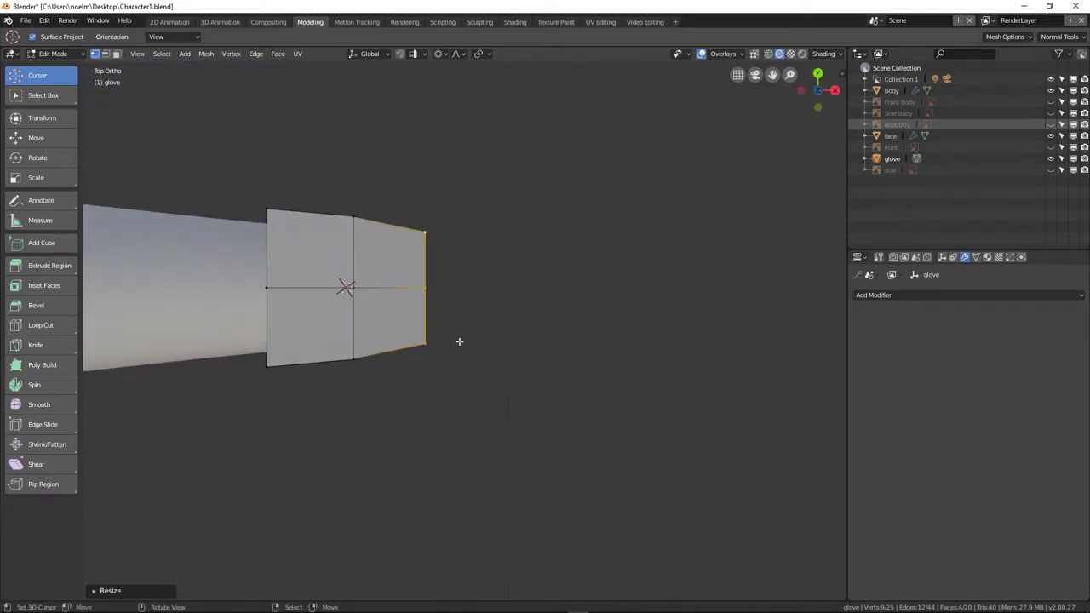
key(e)
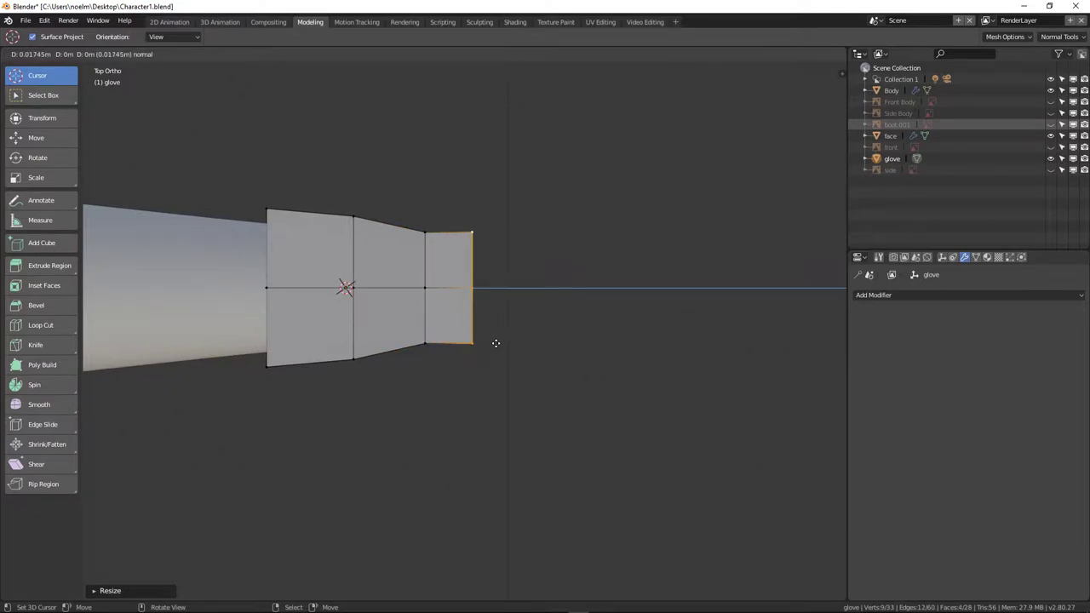
click(496, 343)
Squash the new end loop vertically along Z, then narrow it along Y.
key(KP_1)
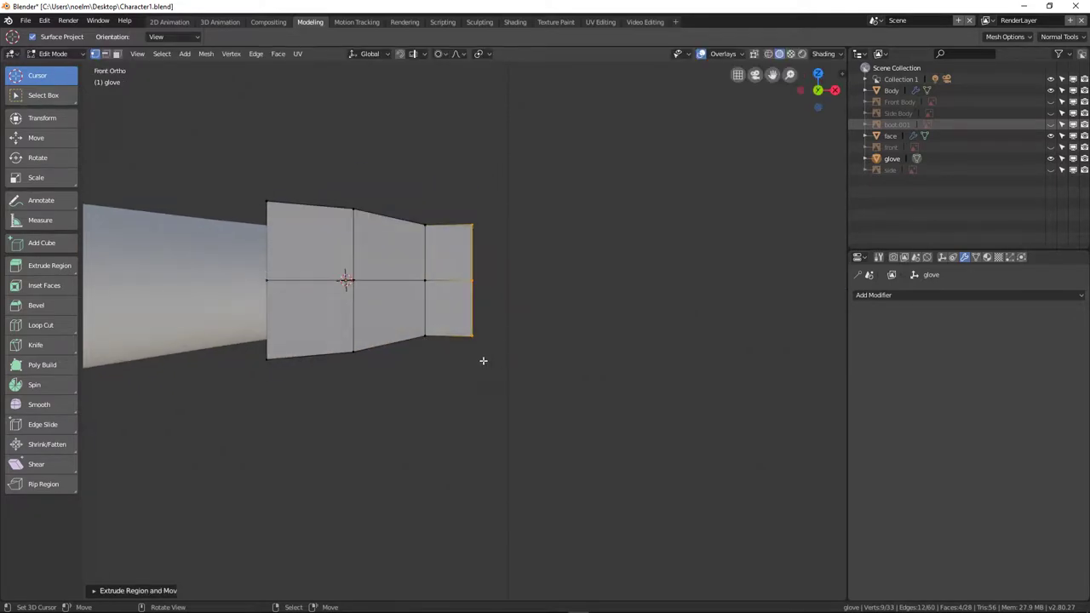
key(s)
key(z)
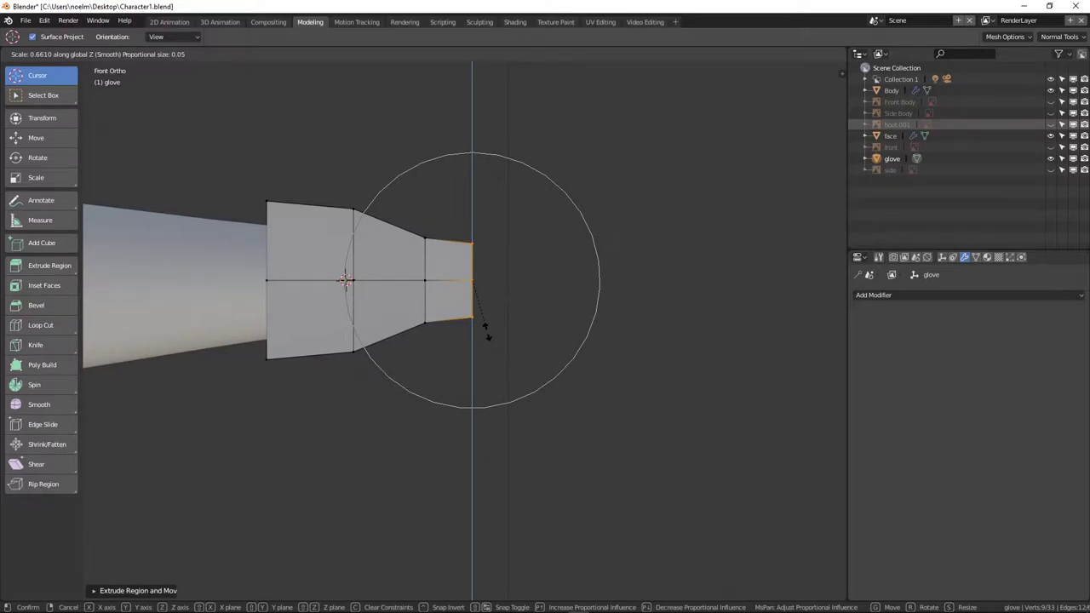
click(486, 333)
key(KP_7)
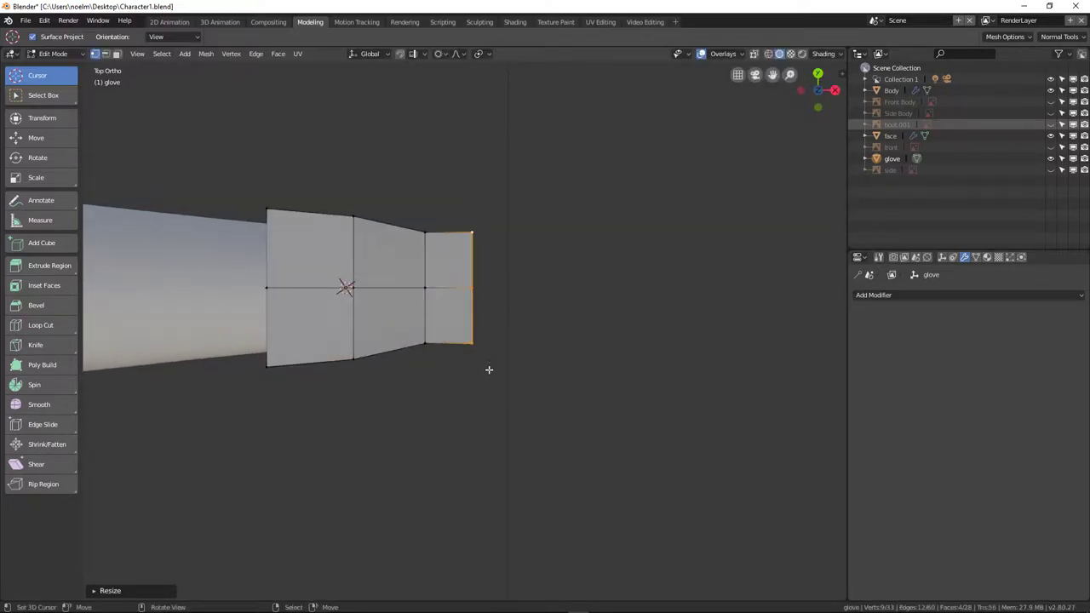
key(s)
key(y)
click(488, 364)
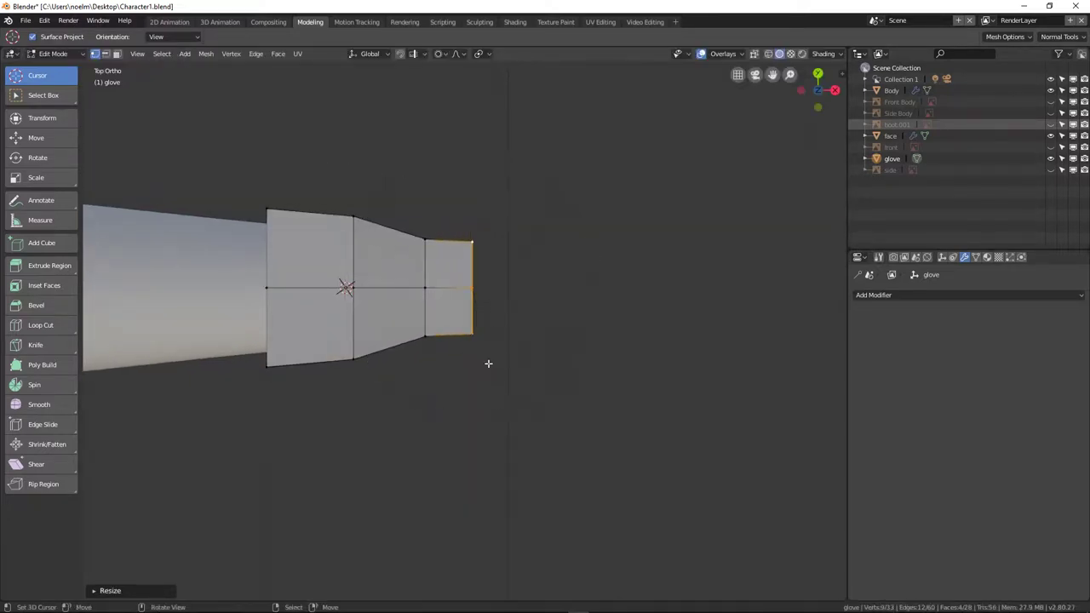
Extrude another glove section and resize its end loop.
key(e)
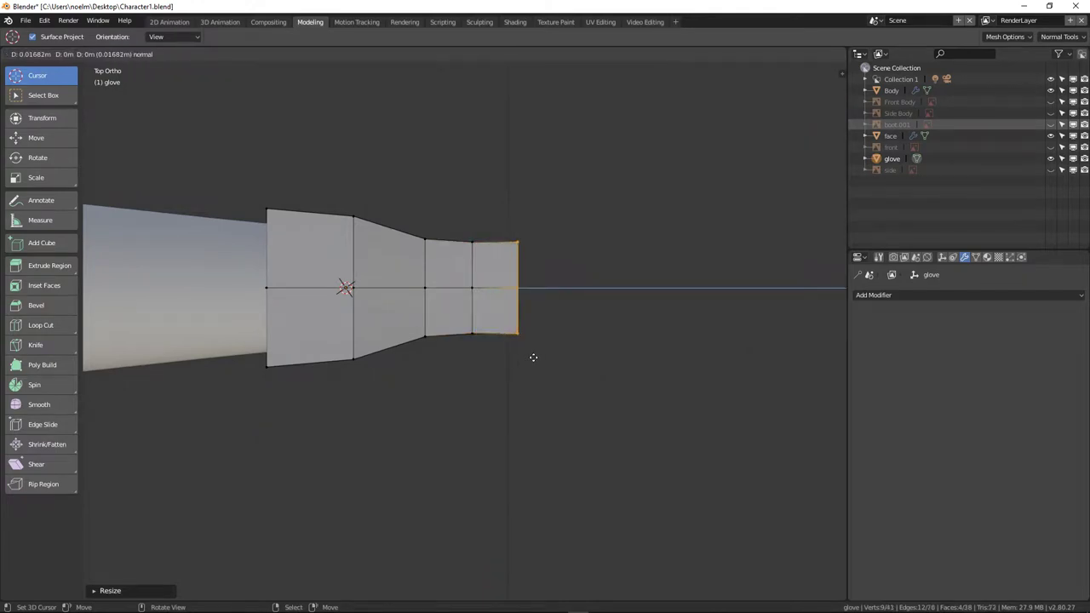
click(533, 357)
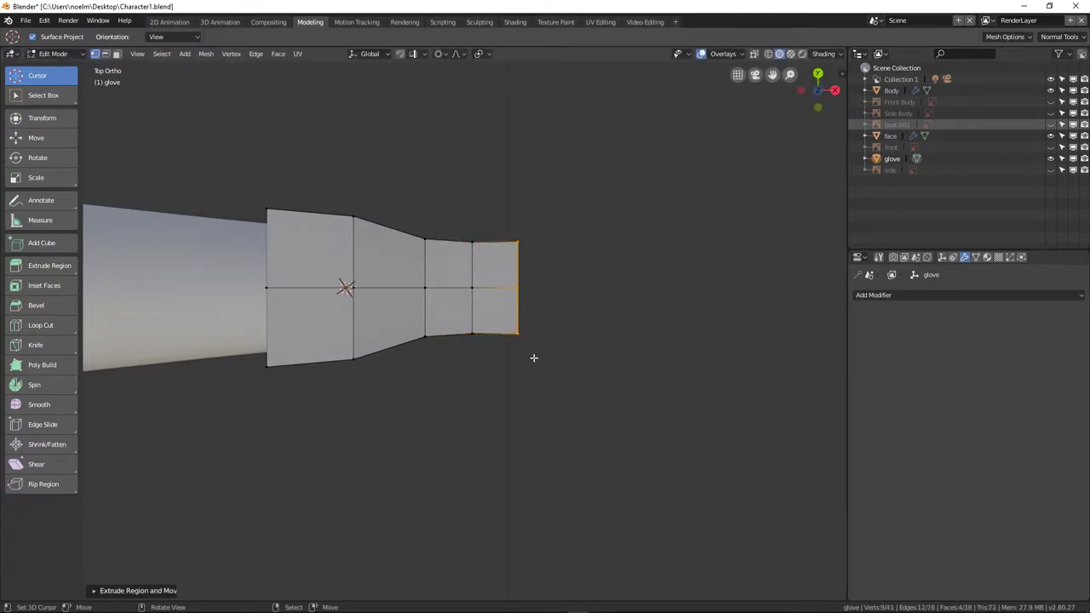
scroll(532, 357, down, 2)
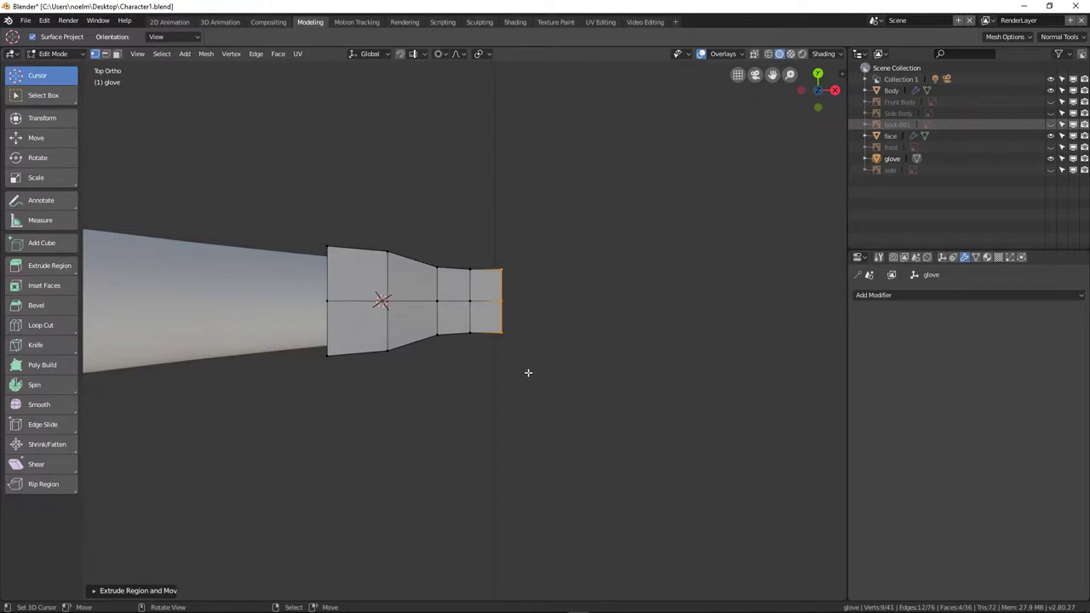
key(s)
scroll(527, 383, up, 4)
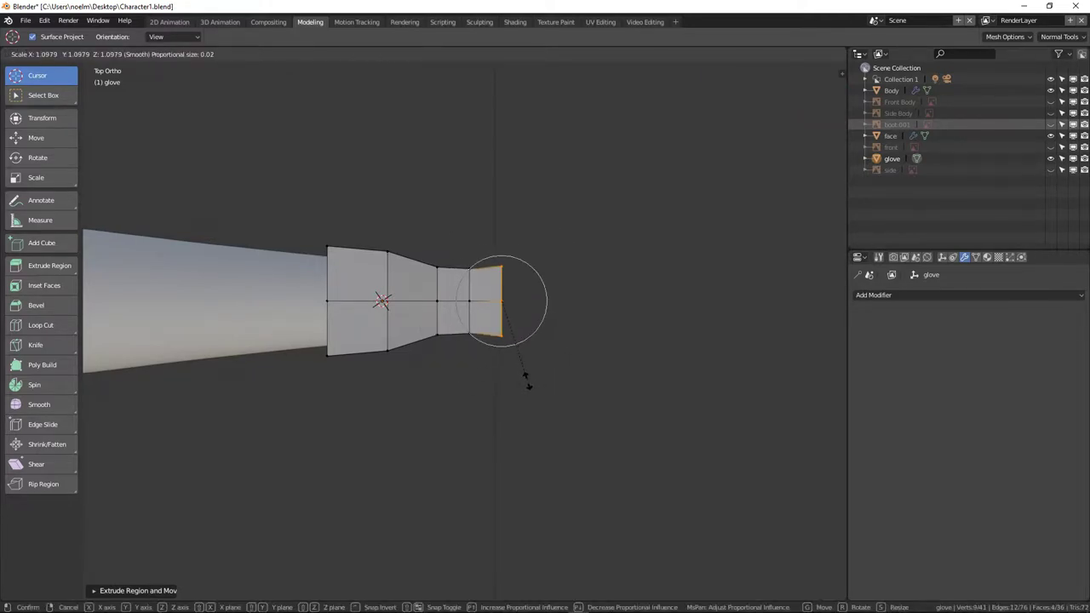
click(528, 380)
Extrude a palm section and a short end piece, then shrink the tip loop to about 0.68.
key(e)
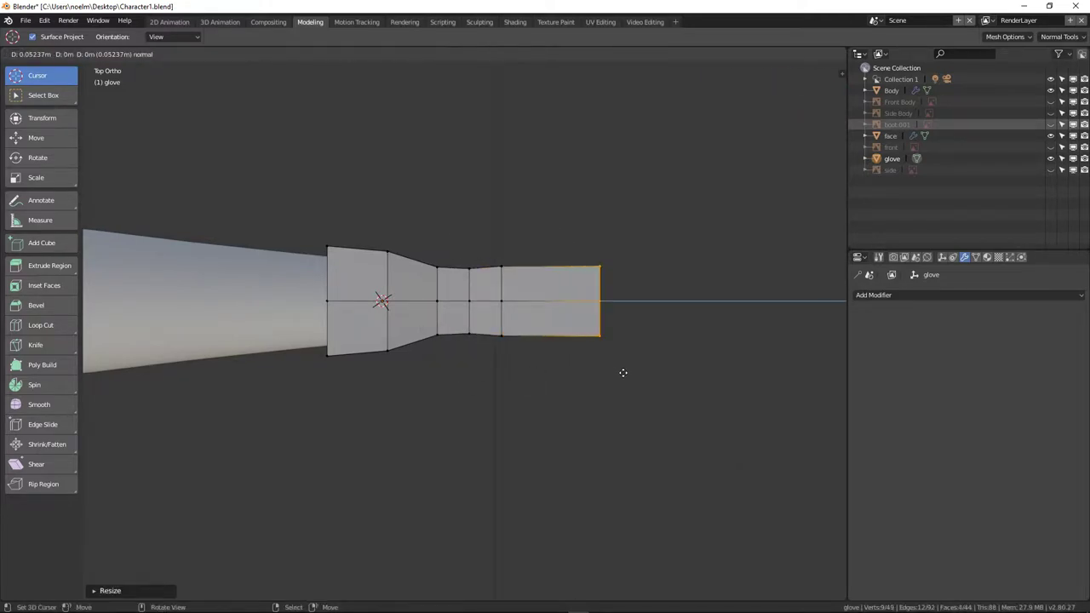
click(654, 370)
key(e)
click(671, 370)
key(s)
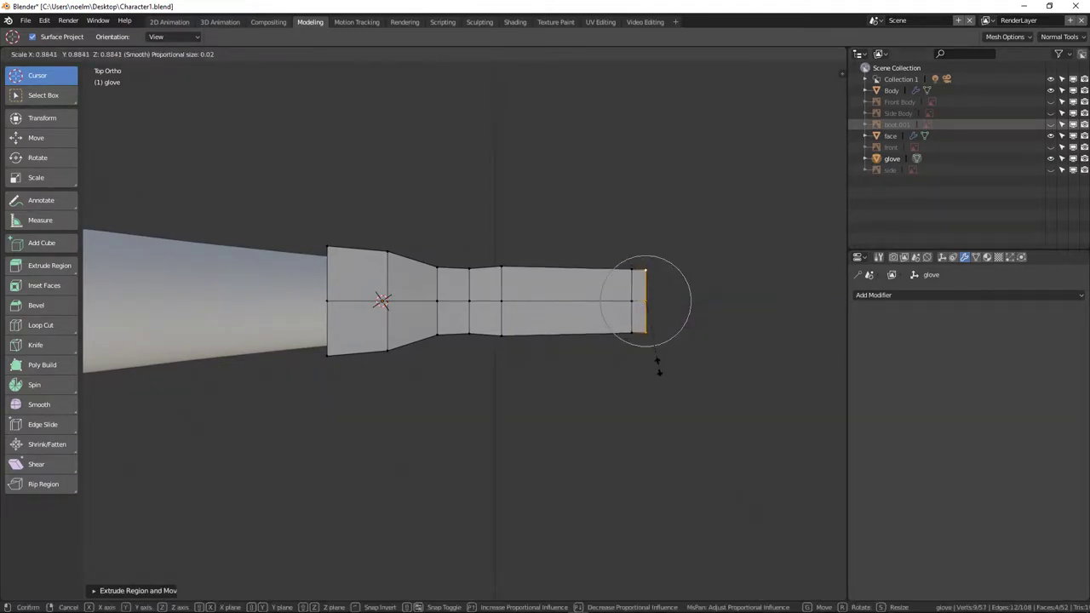
scroll(656, 352, up, 10)
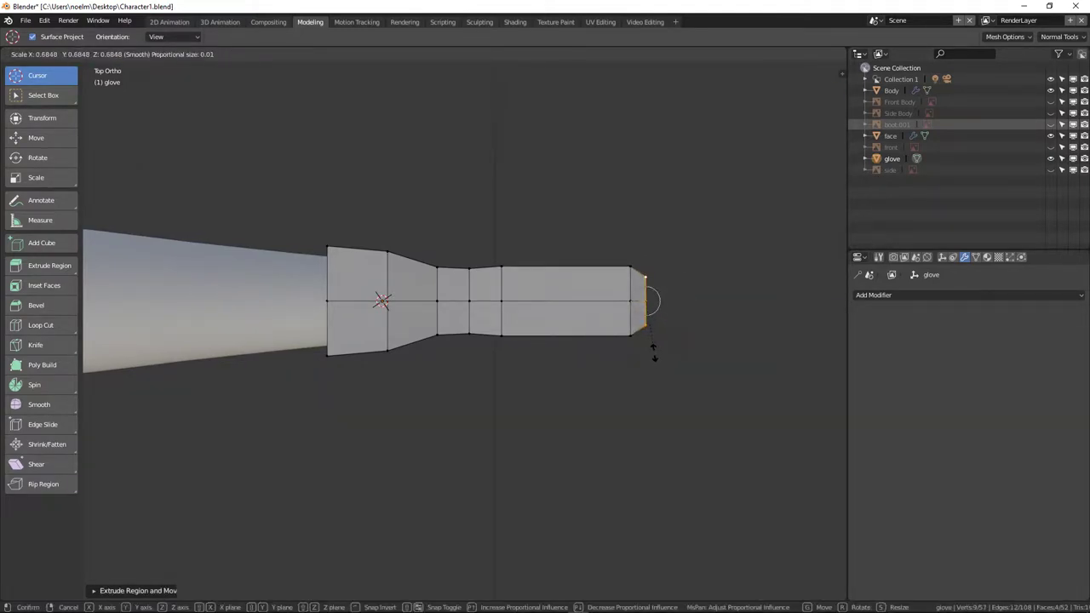
click(654, 353)
scroll(599, 368, down, 2)
middle_drag(599, 367, 506, 273)
scroll(502, 305, down, 4)
scroll(502, 305, down, 4)
key(KP_1)
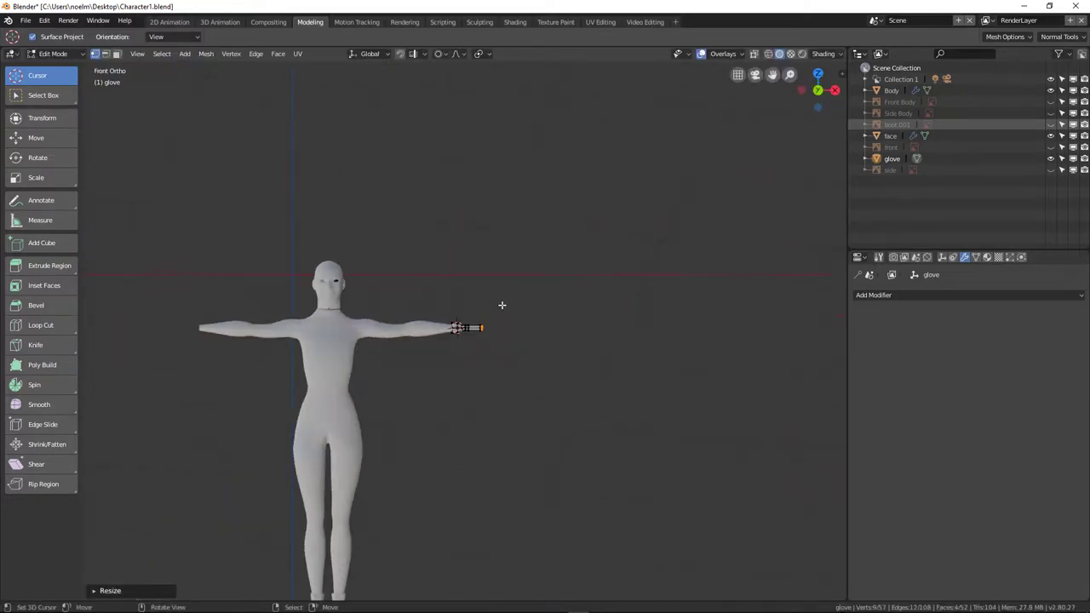
scroll(502, 305, up, 6)
scroll(502, 305, down, 4)
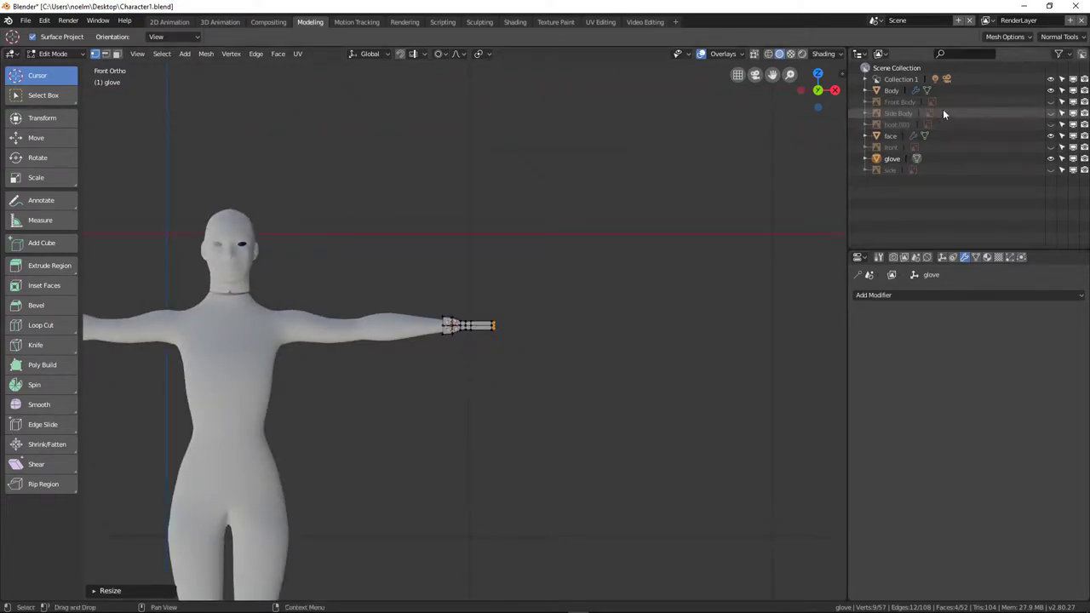
click(1051, 102)
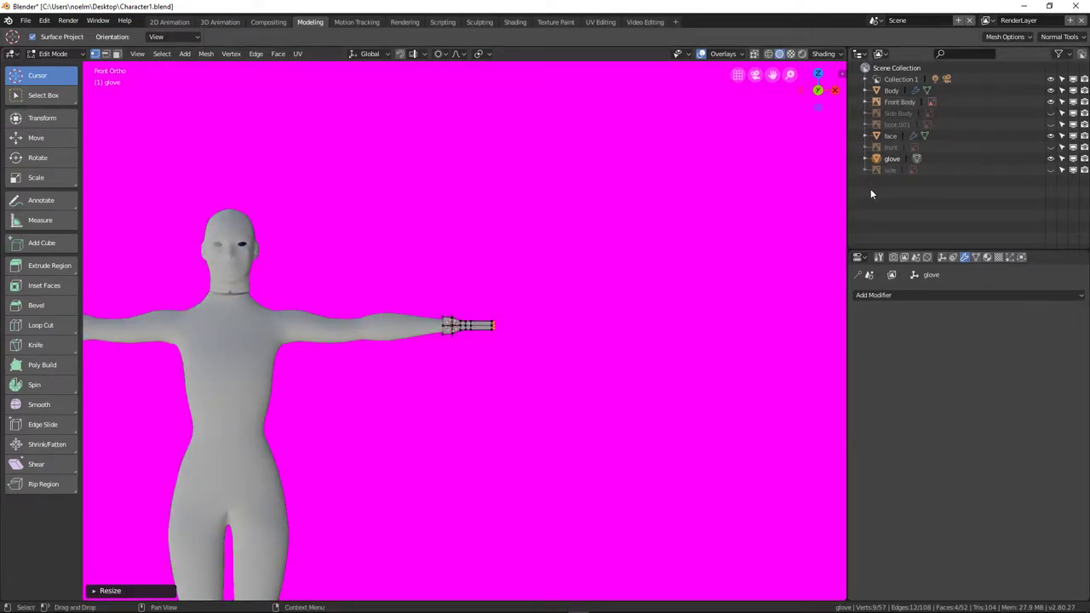
scroll(640, 264, down, 5)
scroll(633, 271, up, 4)
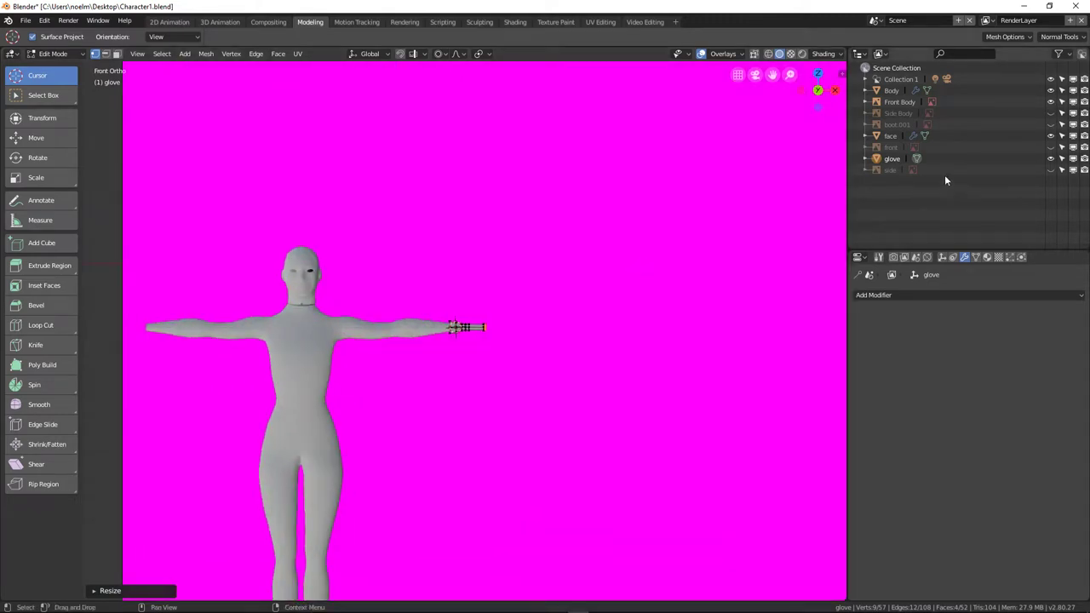
click(1050, 102)
scroll(540, 304, up, 8)
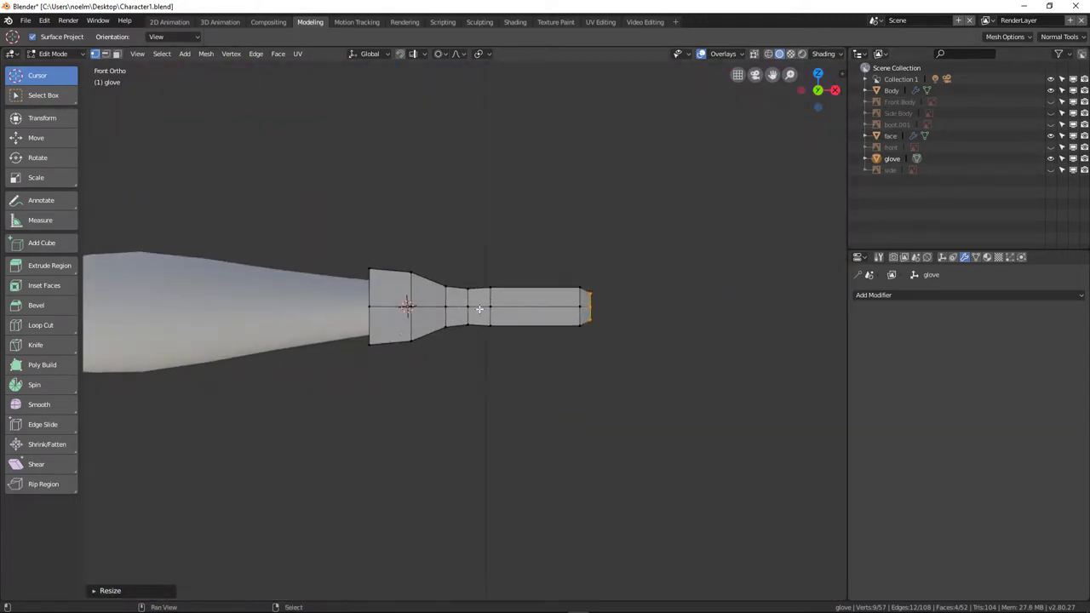
Move the glove's middle edge loop toward the tip and widen it.
key(KP_7)
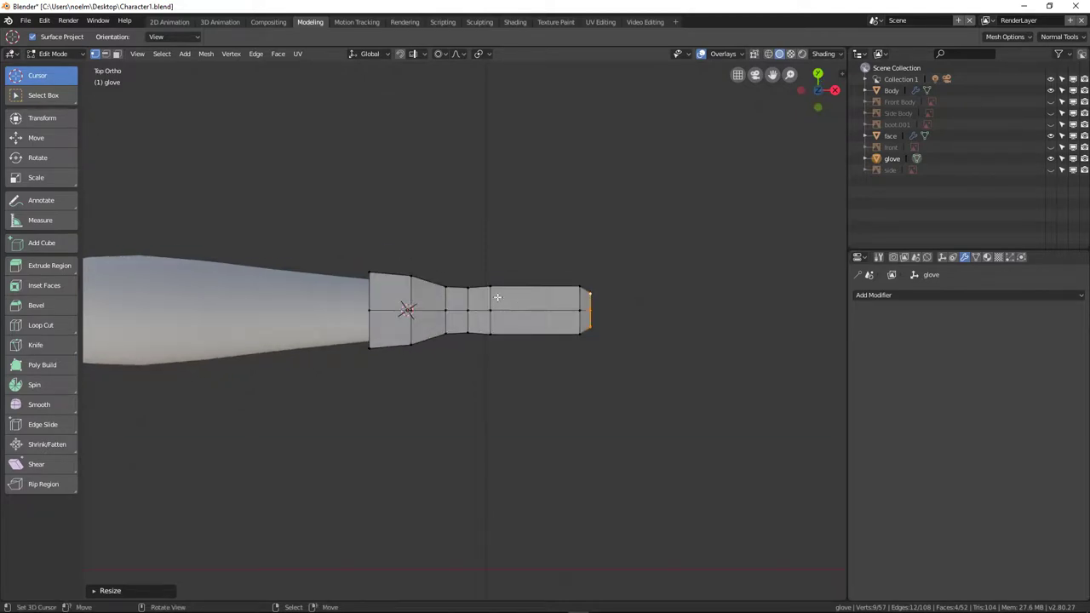
scroll(477, 311, down, 8)
scroll(477, 311, up, 10)
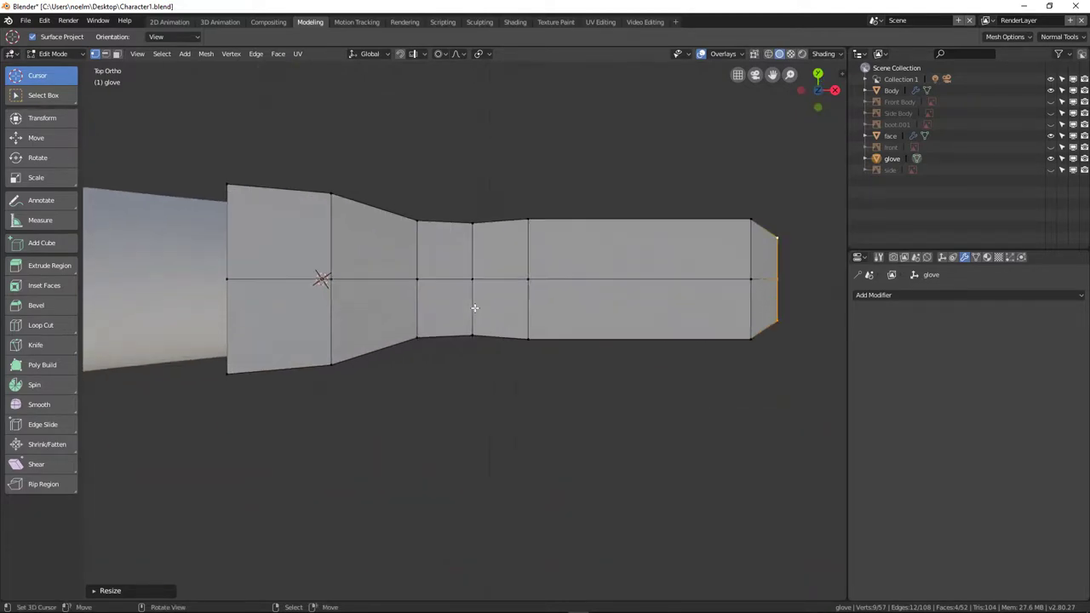
scroll(491, 319, down, 2)
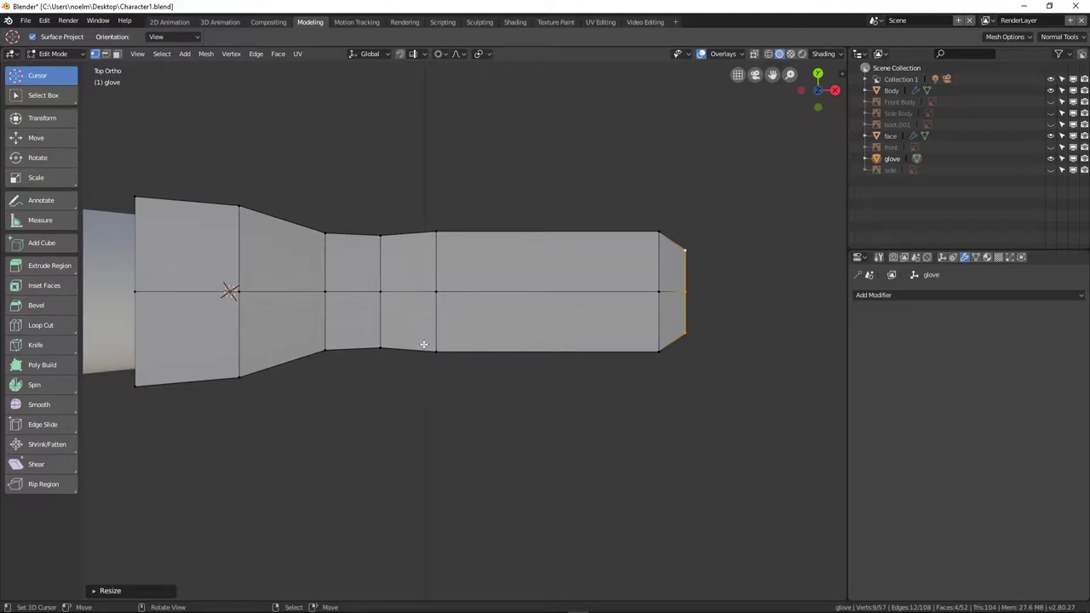
scroll(376, 313, down, 6)
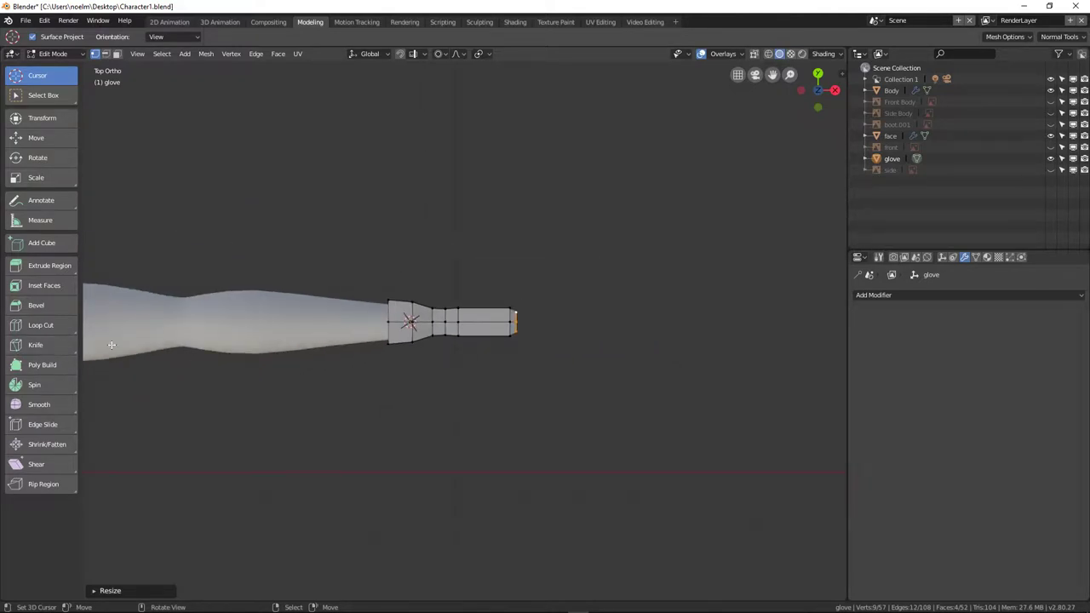
scroll(406, 322, up, 7)
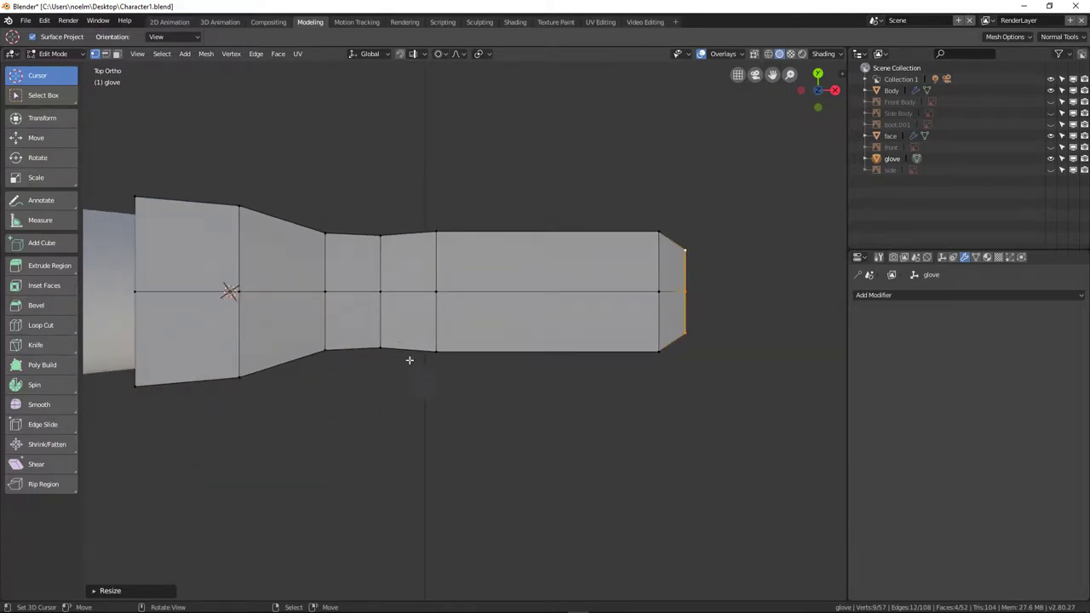
alt+click(439, 314)
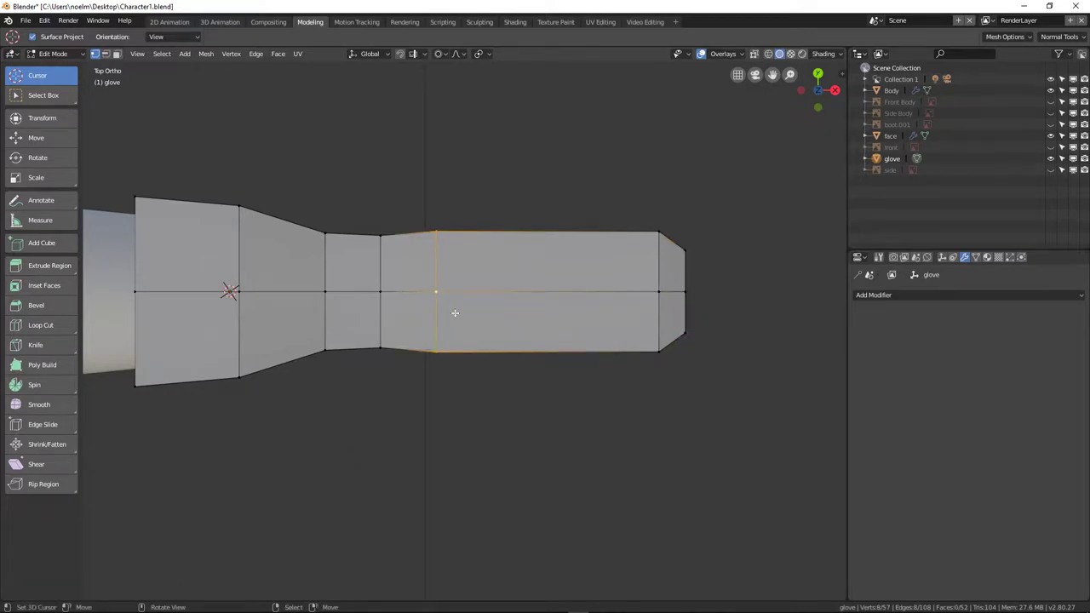
key(g)
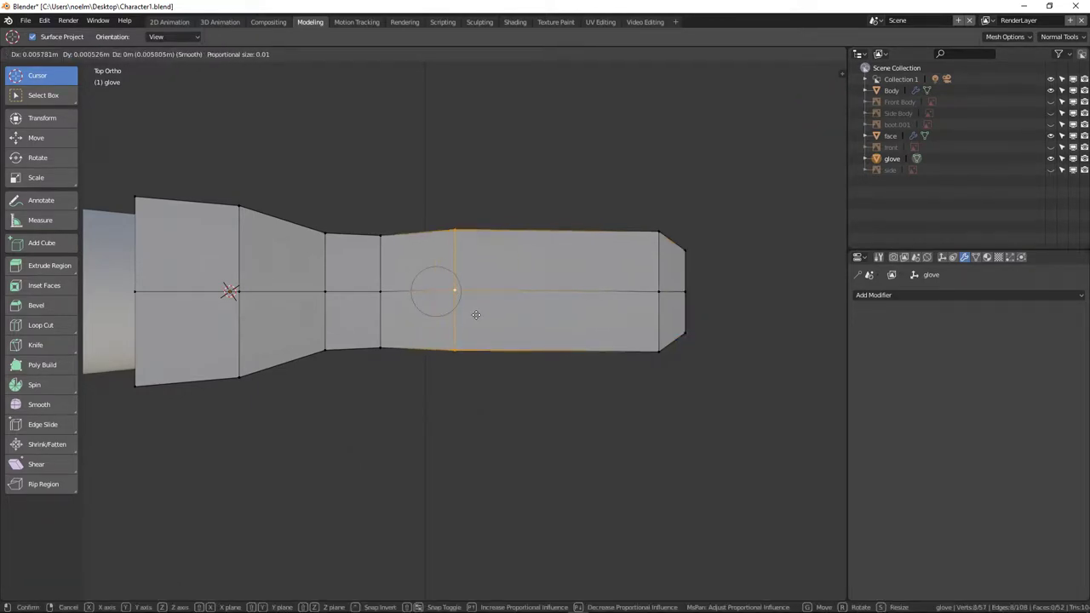
click(477, 315)
key(s)
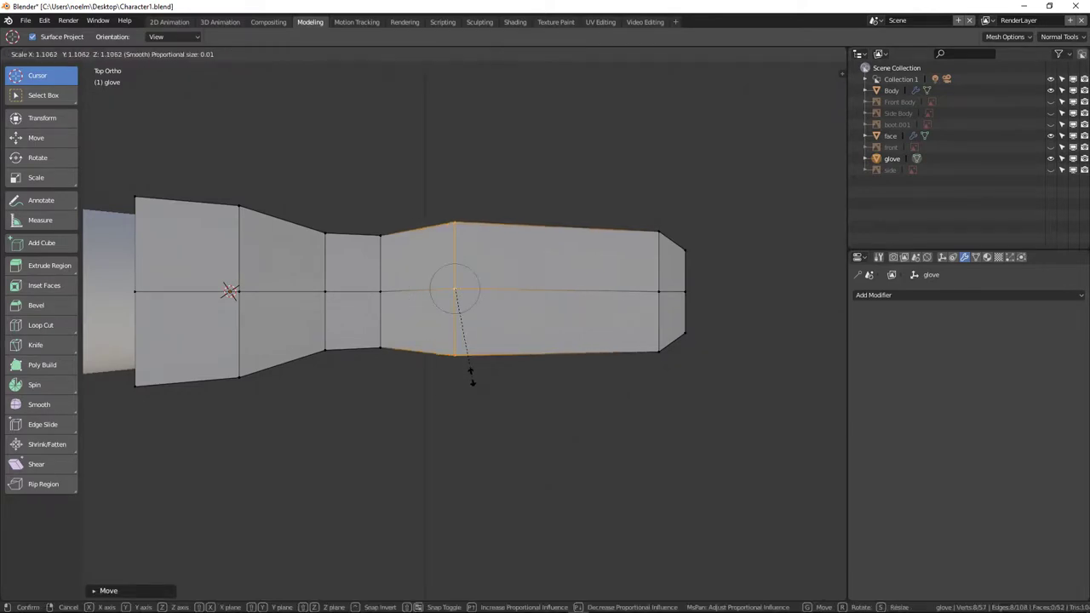
click(466, 381)
Select the vertices along the glove's lower side from tip to wrist.
middle_drag(380, 391, 378, 301)
click(389, 318)
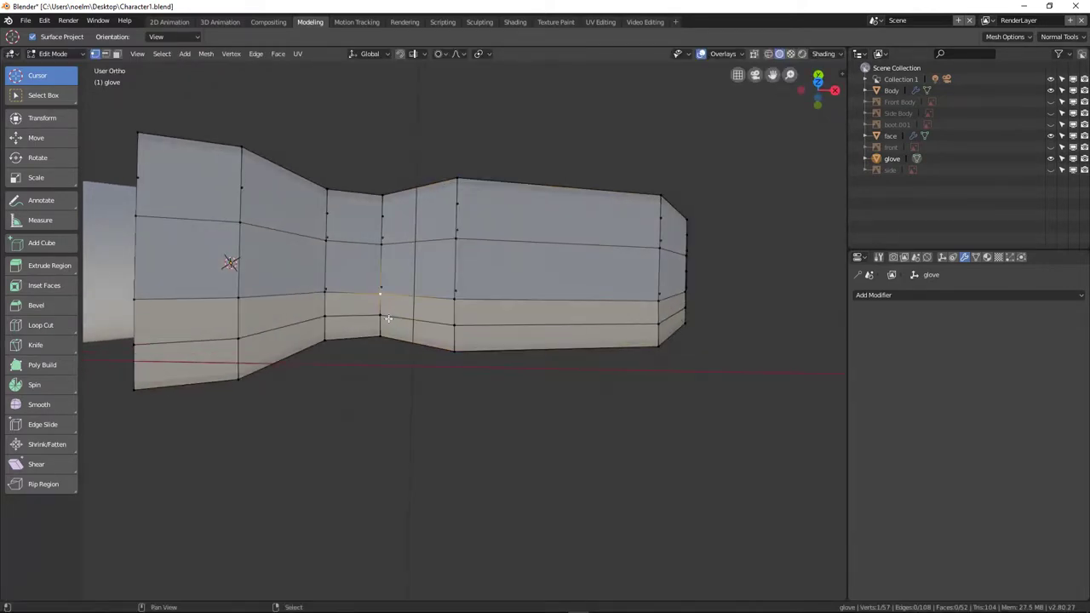
shift+click(454, 356)
shift+click(453, 329)
shift+click(454, 303)
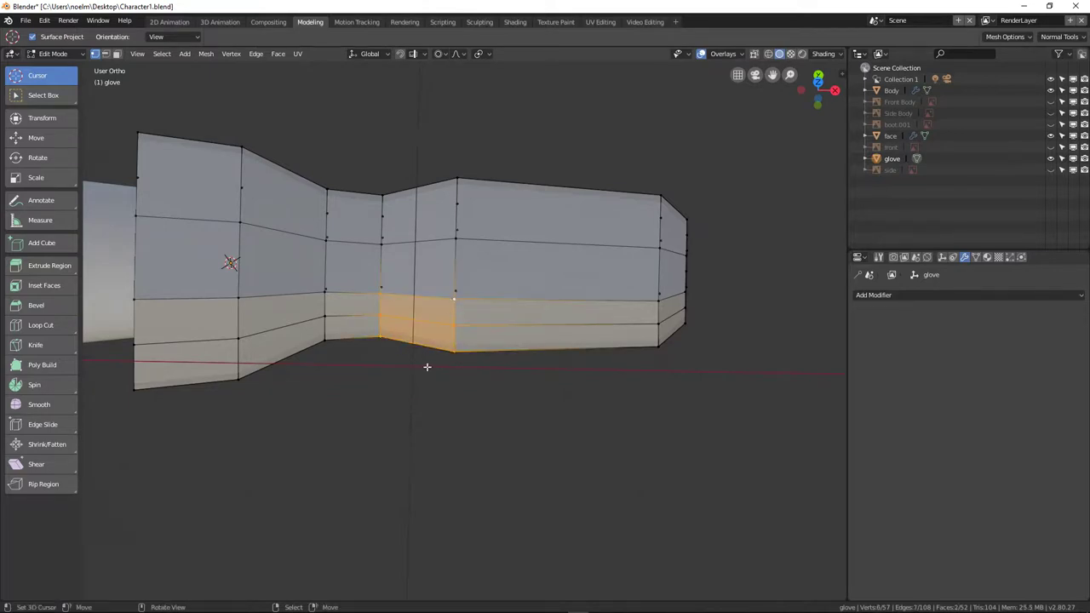
shift+click(325, 341)
shift+click(325, 316)
shift+click(325, 292)
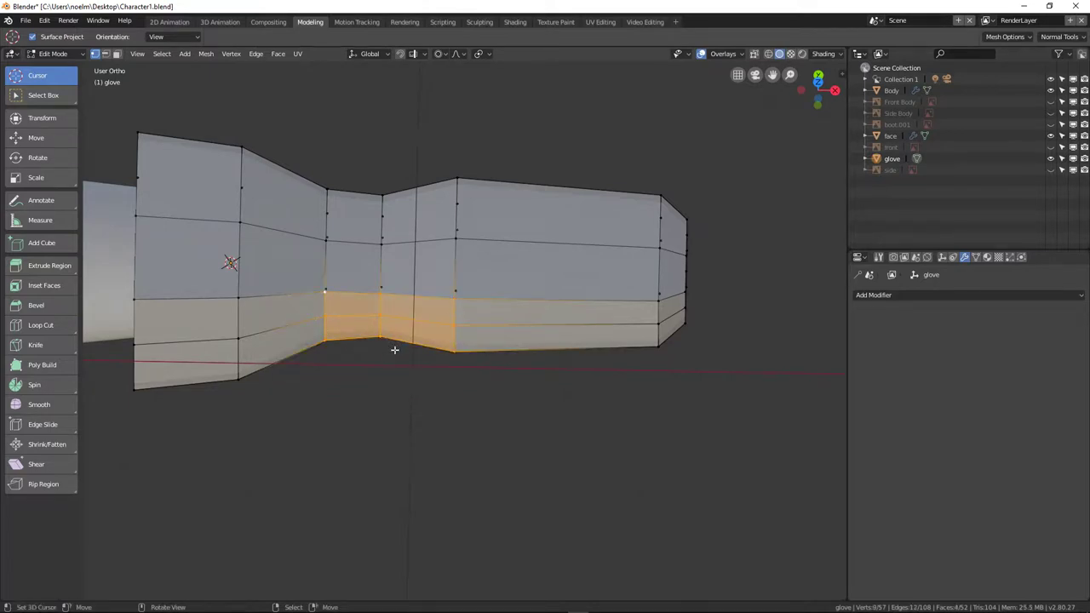
key(KP_7)
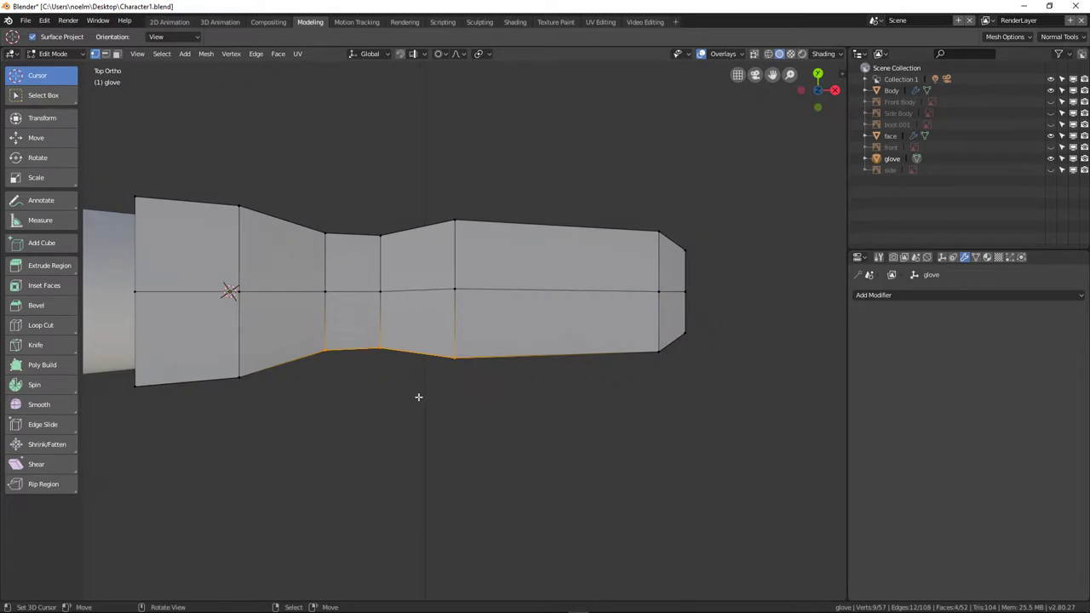
Extrude the lower edges into a thumb, narrowing, tilting and repositioning its end.
key(e)
click(418, 426)
key(s)
click(471, 431)
key(r)
click(481, 384)
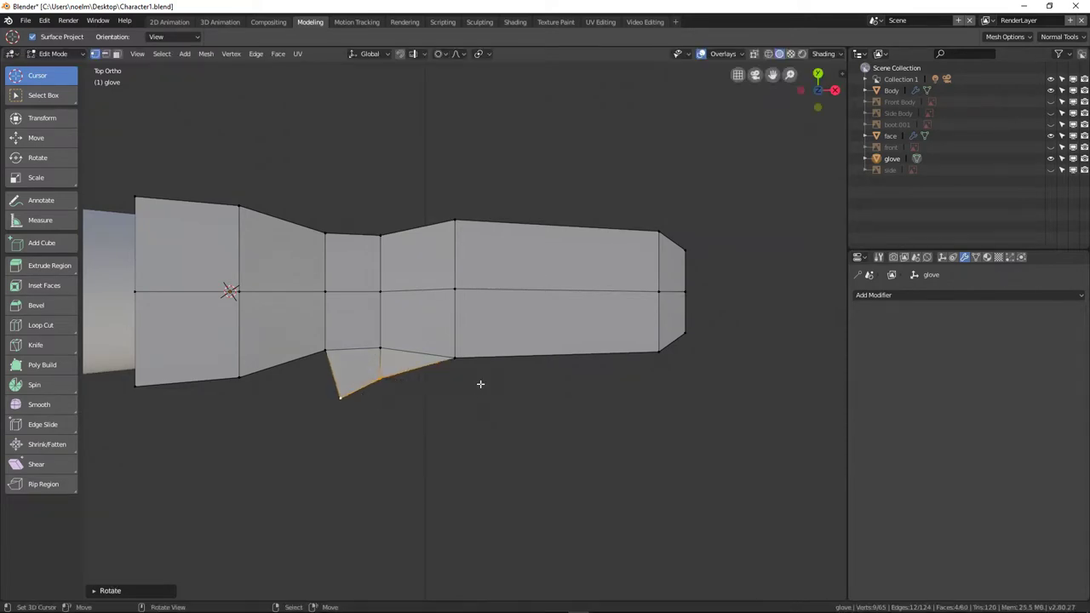
key(g)
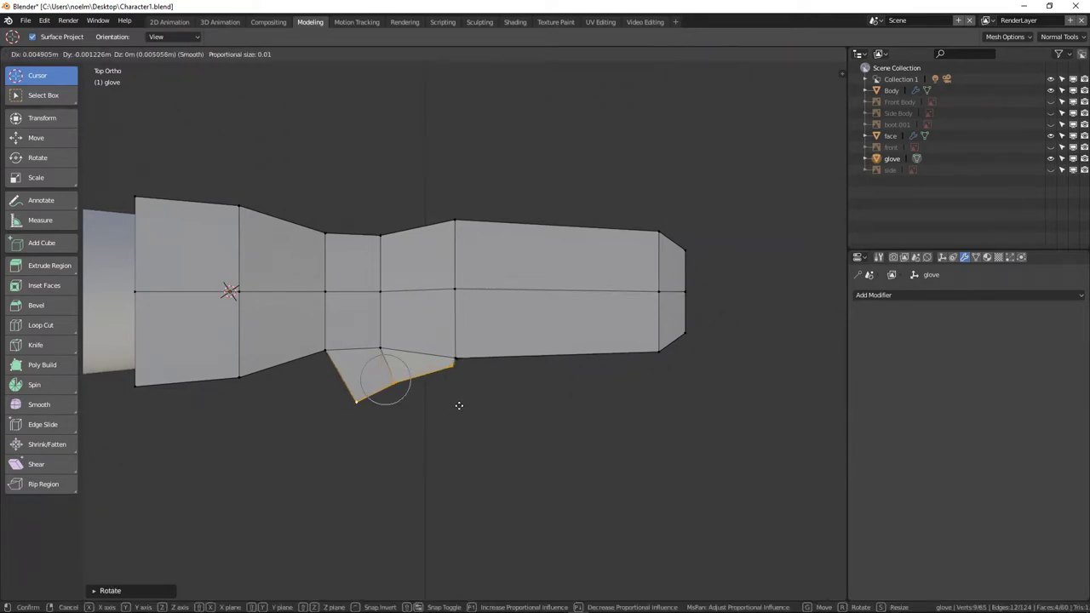
click(458, 406)
Squeeze the thumb along X and flatten it with a Y-constrained scale.
key(s)
key(x)
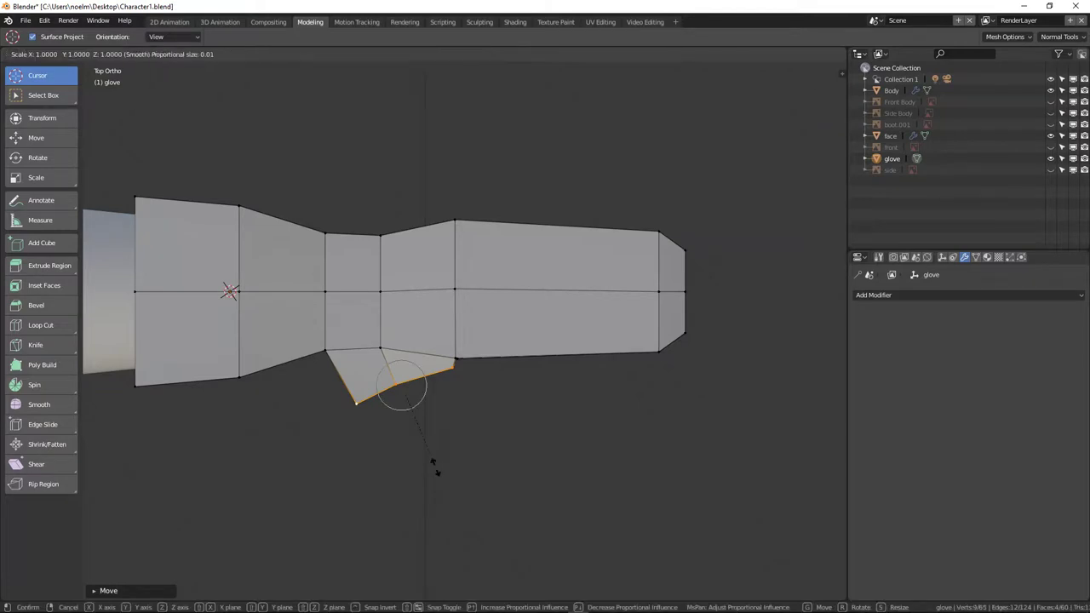
click(435, 418)
middle_drag(435, 411, 440, 303)
key(KP_7)
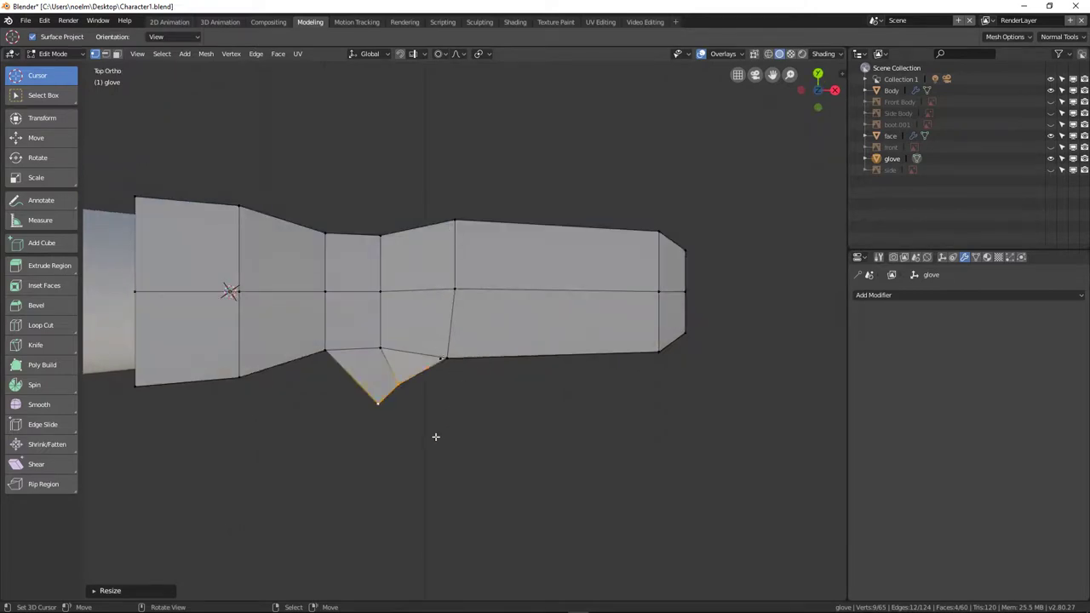
middle_drag(434, 429, 430, 315)
key(s)
key(y)
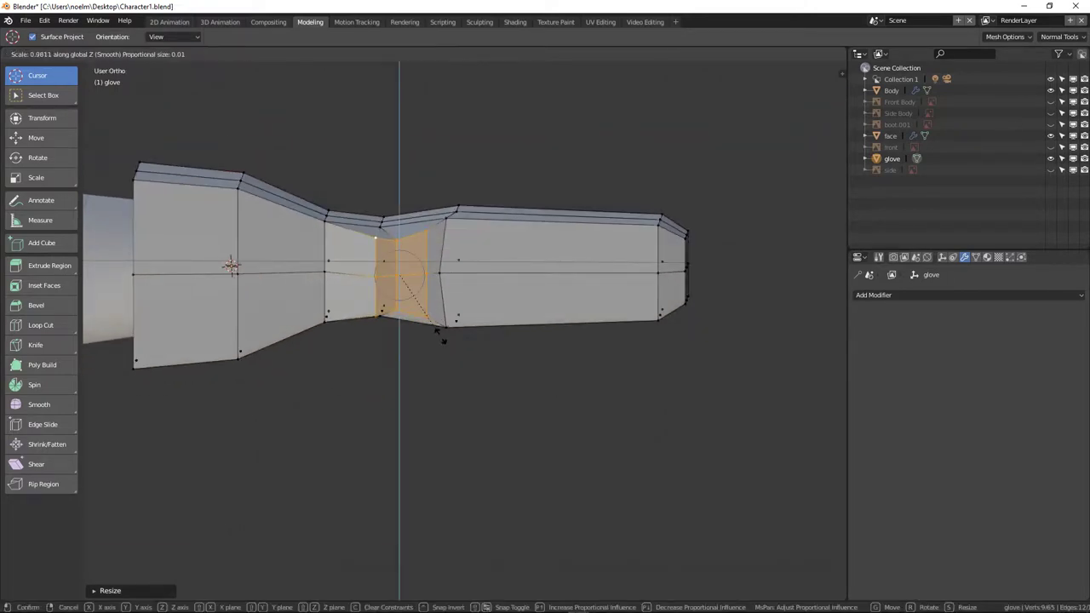
click(441, 322)
key(KP_7)
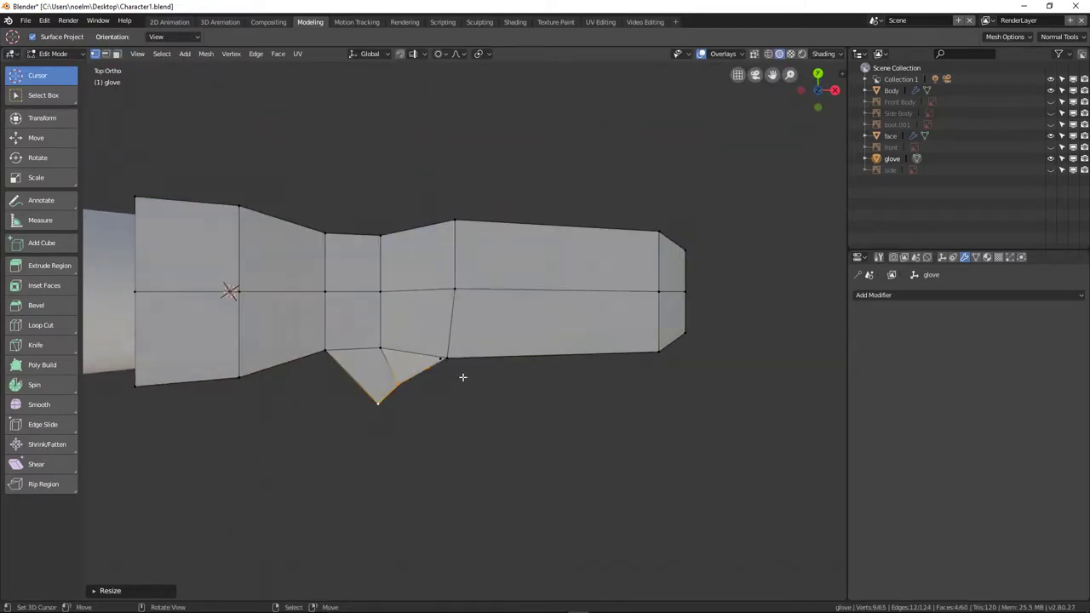
Extrude a second thumb segment, rotating, moving and narrowing its end along Y.
key(e)
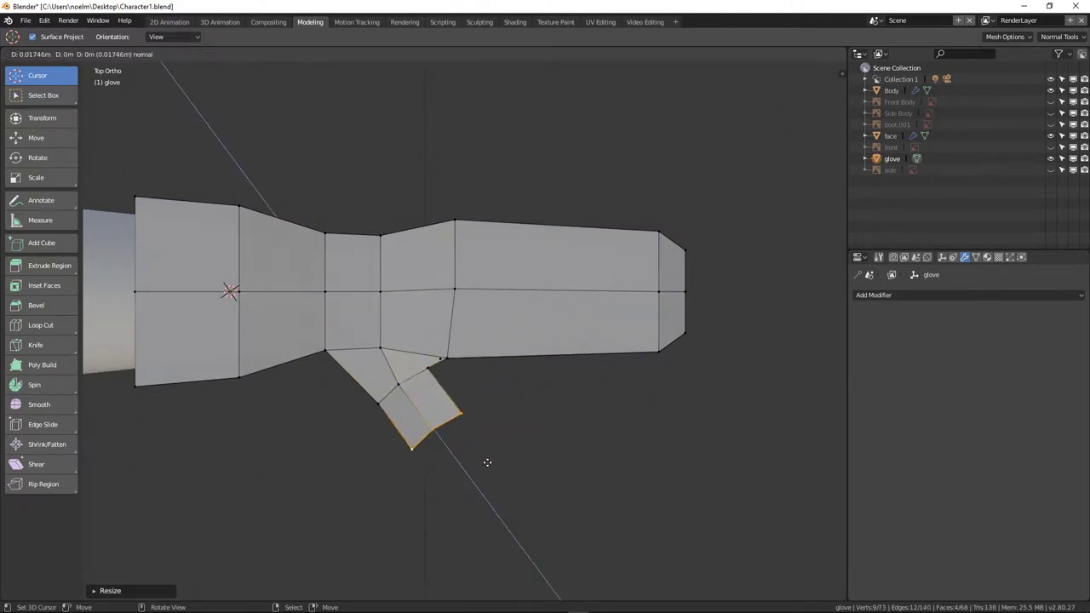
click(486, 440)
key(r)
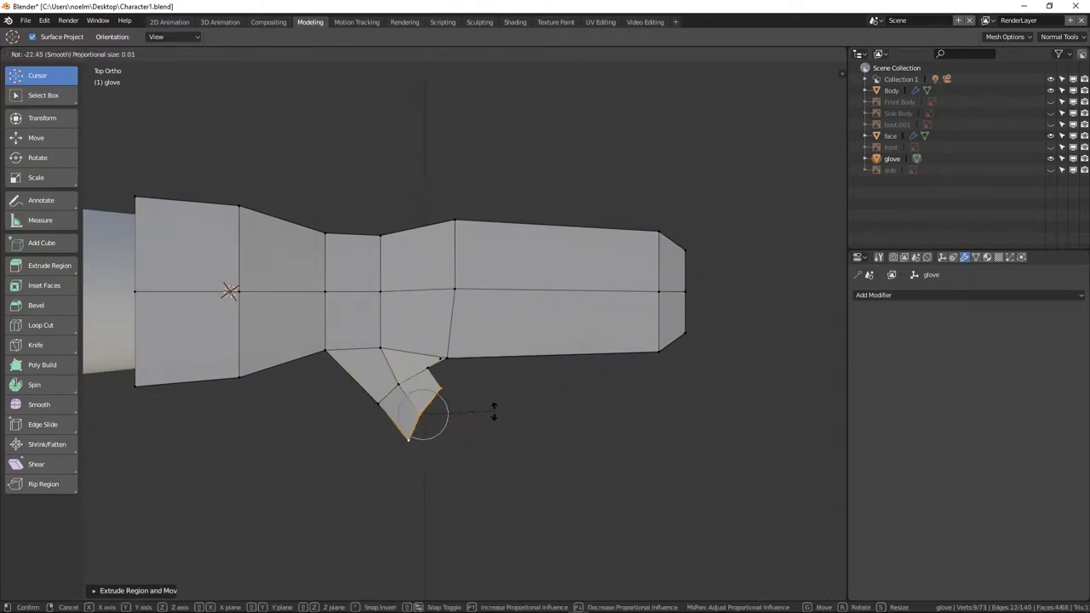
click(494, 402)
key(g)
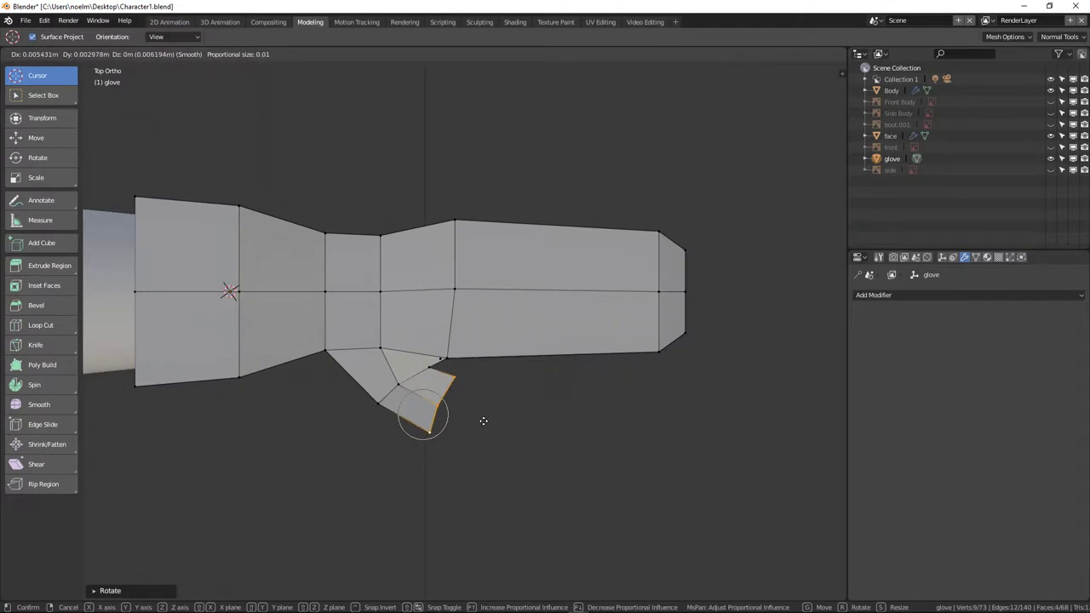
click(483, 420)
key(s)
key(y)
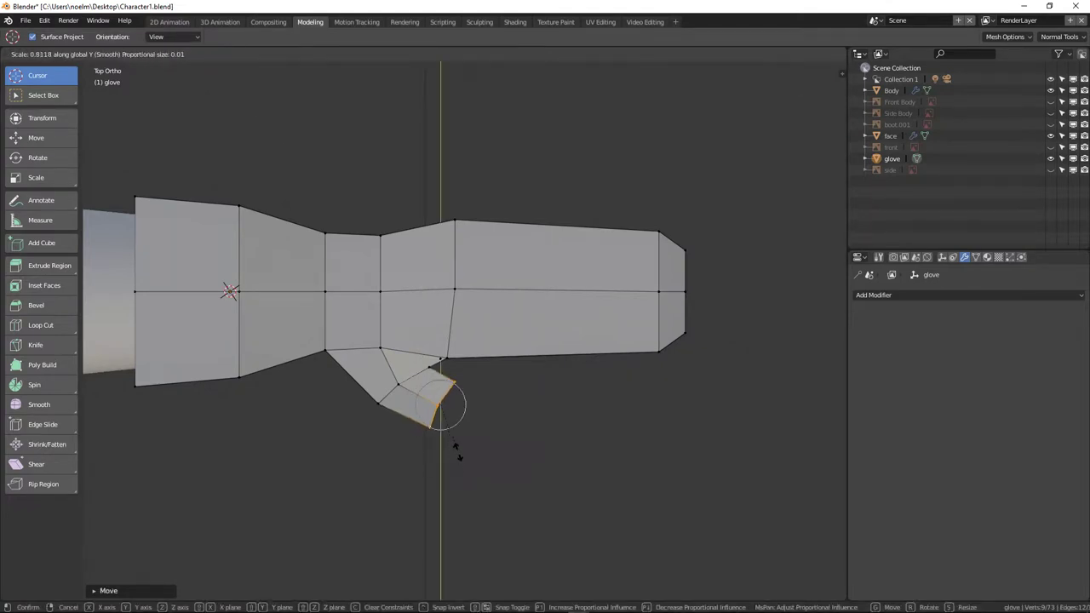
click(458, 451)
Extrude a further thumb segment, raising and rotating its tip away from the hand.
key(e)
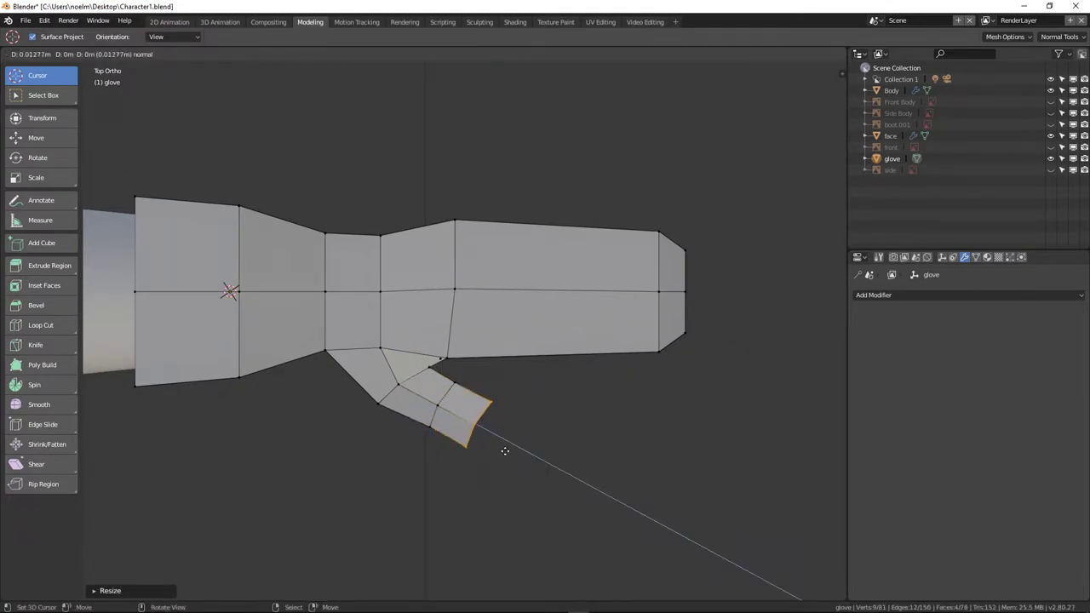
click(549, 451)
key(g)
click(548, 438)
key(r)
click(544, 427)
middle_drag(541, 426, 480, 372)
scroll(486, 443, up, 3)
Select the thumb tip vertices and shift them with proportional falloff in top view.
click(486, 443)
shift+click(486, 343)
shift+click(397, 470)
shift+click(403, 395)
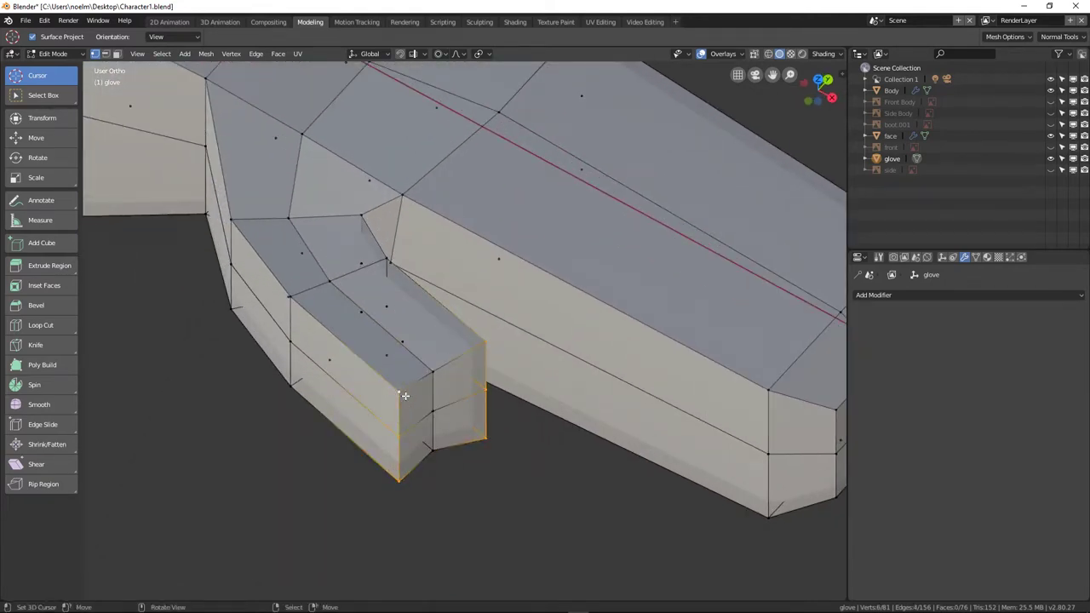
key(KP_7)
key(g)
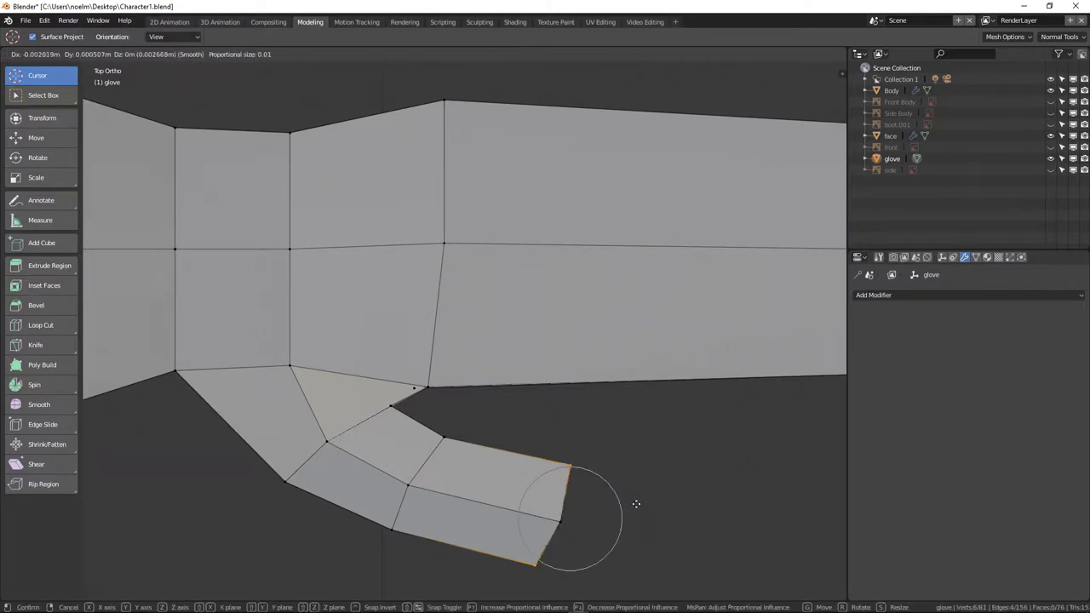
click(626, 500)
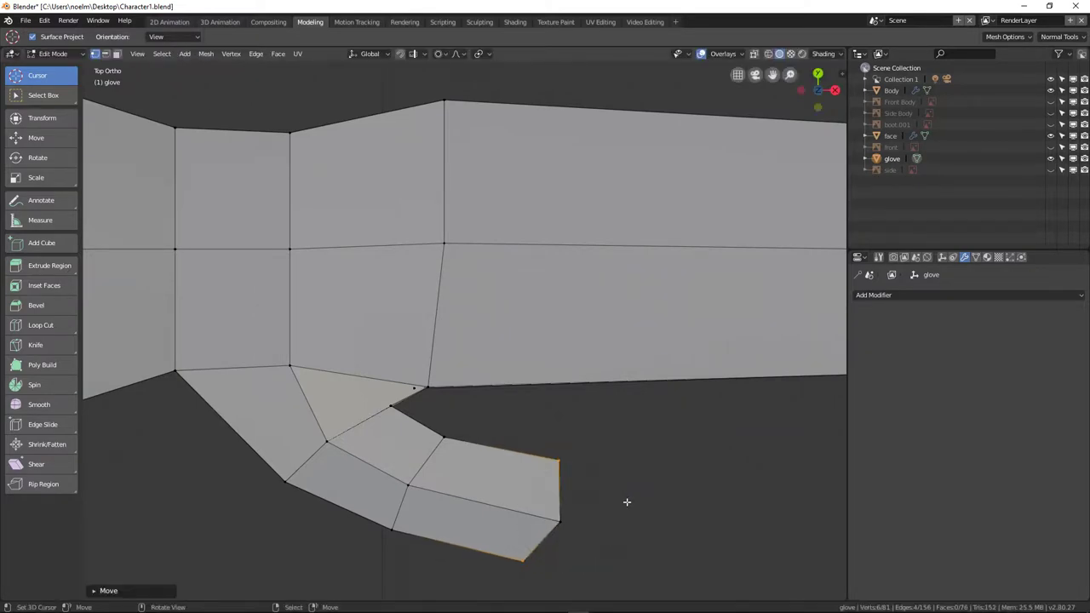
middle_drag(628, 511, 501, 372)
key(g)
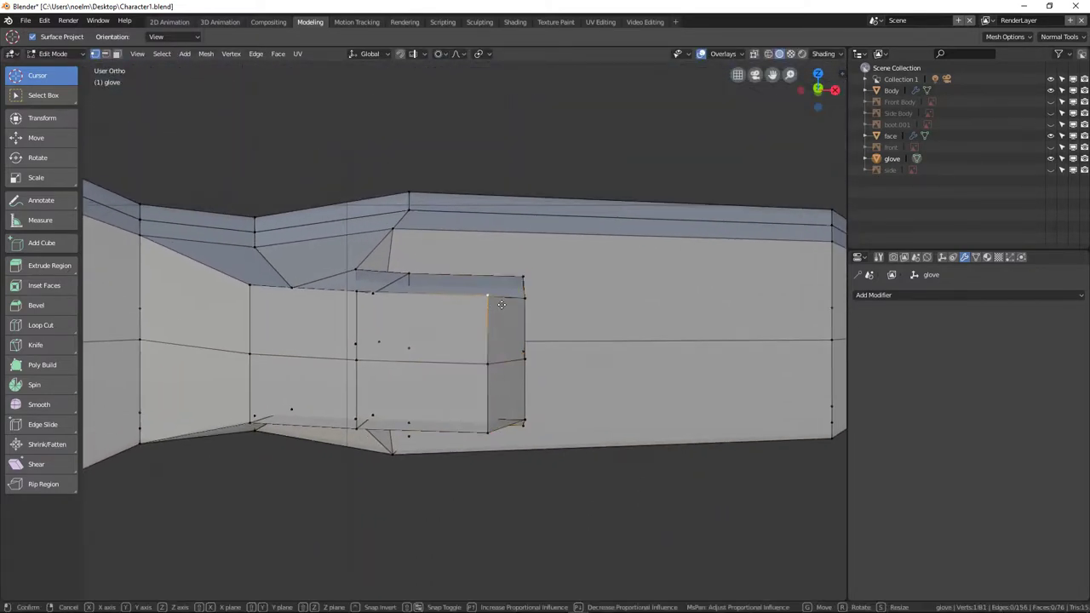
key(Escape)
Pull the thumb's top corner vertex down and inward.
click(518, 298)
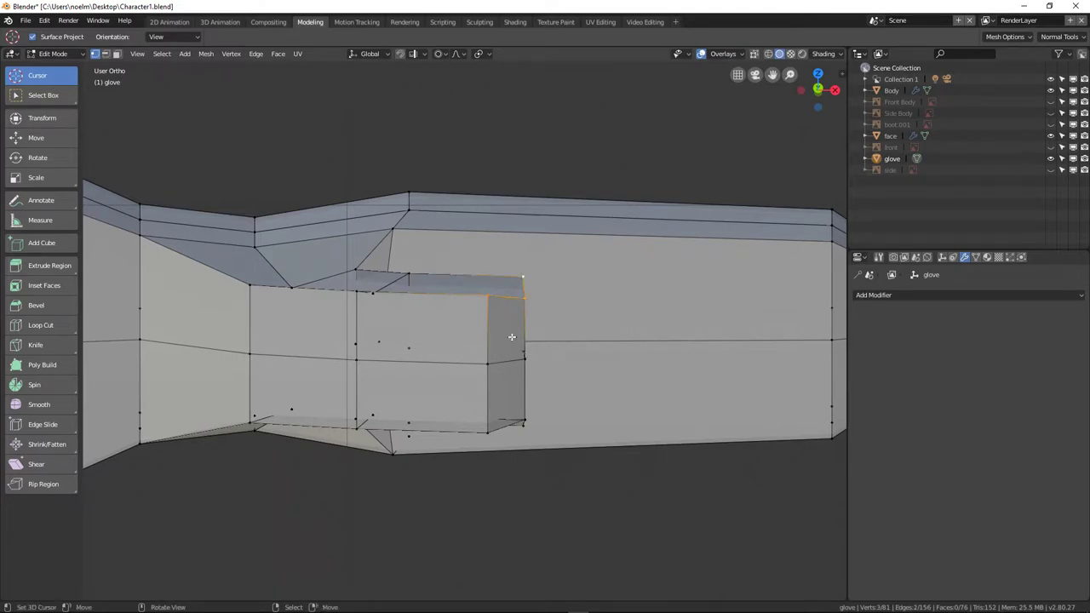
key(g)
click(489, 347)
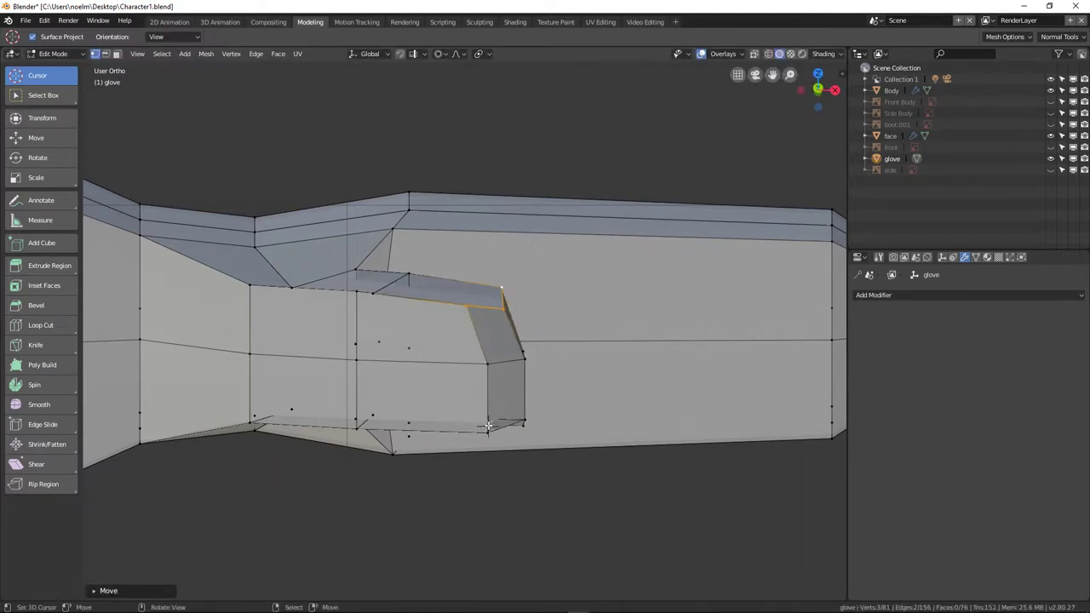
middle_drag(521, 424, 409, 409)
click(370, 448)
key(g)
key(Escape)
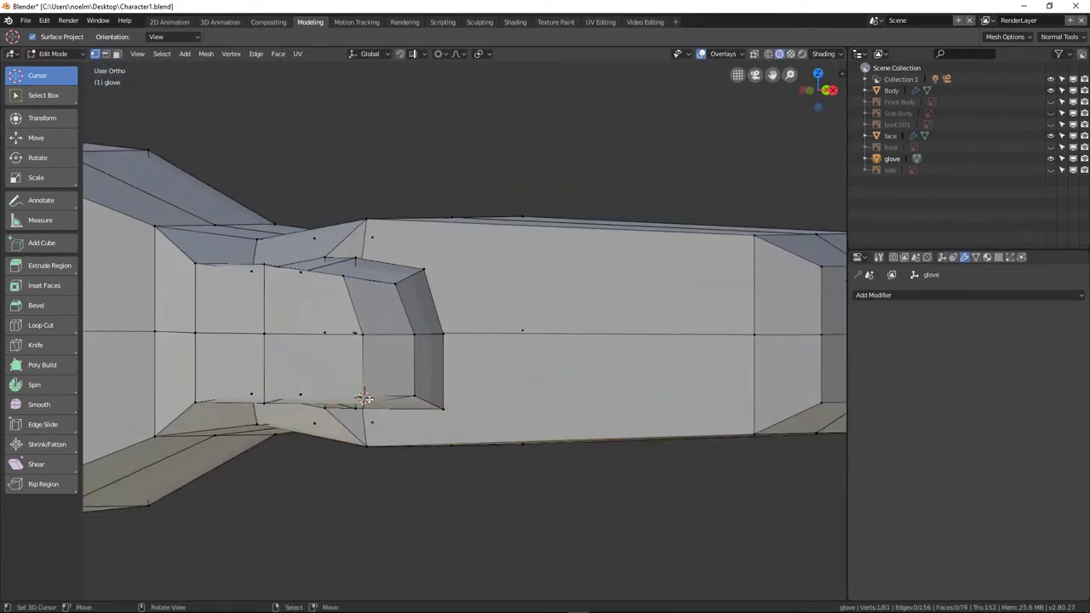
Select more thumb tip vertices and move them with soft falloff in front view.
shift+click(418, 398)
shift+click(436, 414)
key(KP_1)
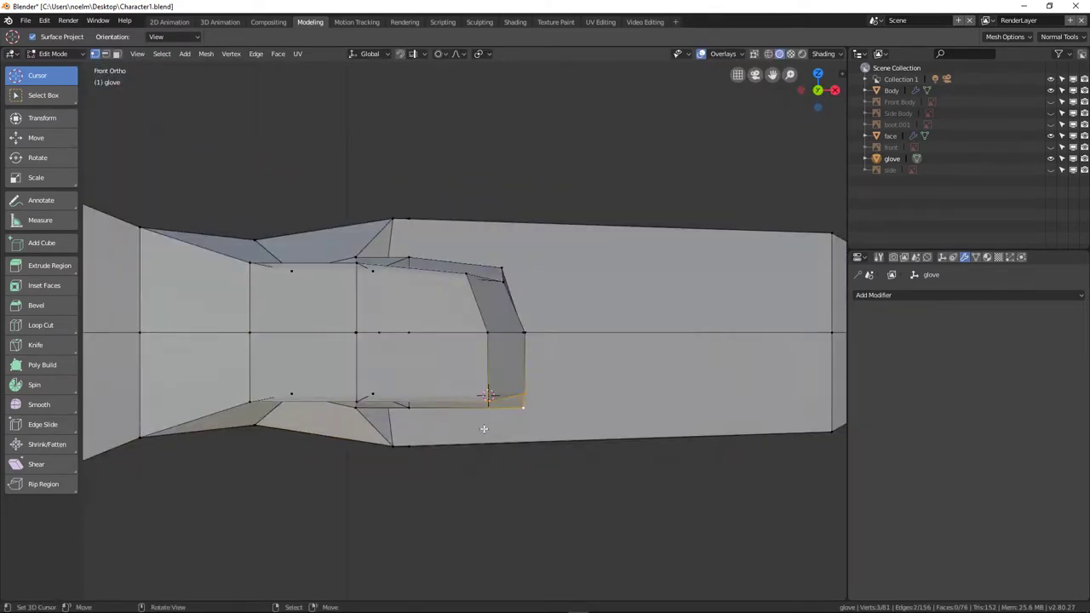
key(g)
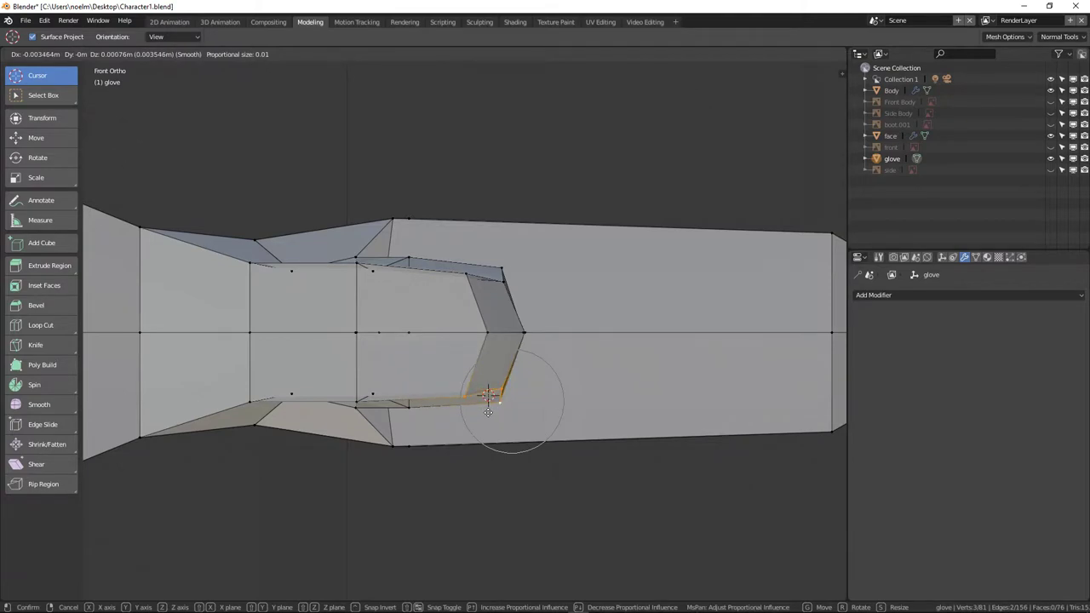
click(499, 385)
scroll(437, 376, down, 3)
scroll(437, 376, up, 3)
middle_drag(533, 360, 577, 348)
Push the glove's end vertices outward in front view.
shift+right_click(665, 333)
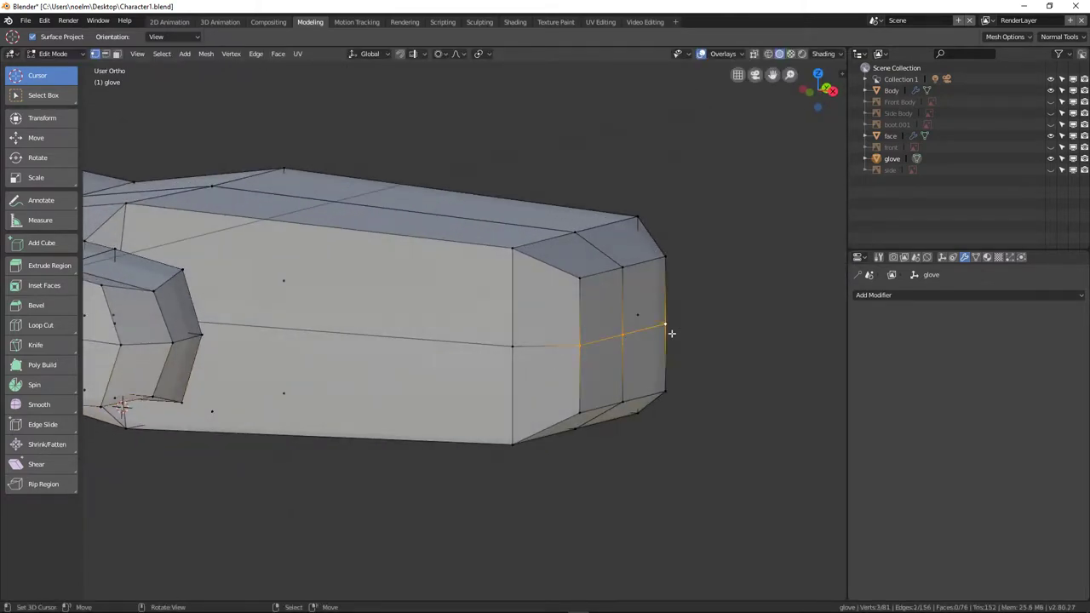
key(KP_3)
key(KP_1)
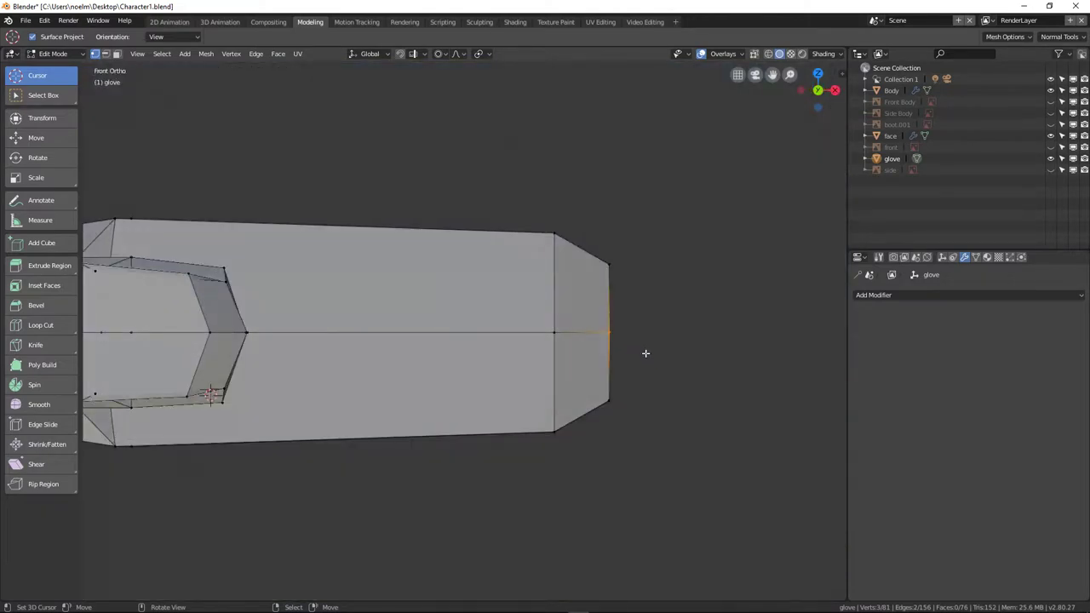
key(g)
click(665, 354)
middle_drag(681, 356, 637, 338)
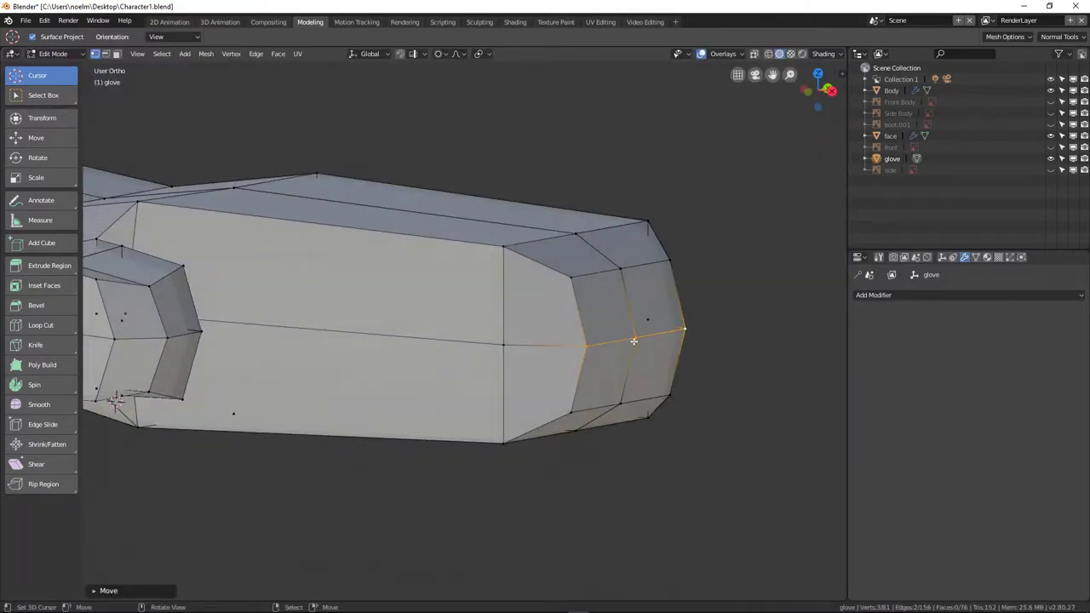
Pull the glove's single tip vertex out into a point.
click(638, 338)
key(KP_1)
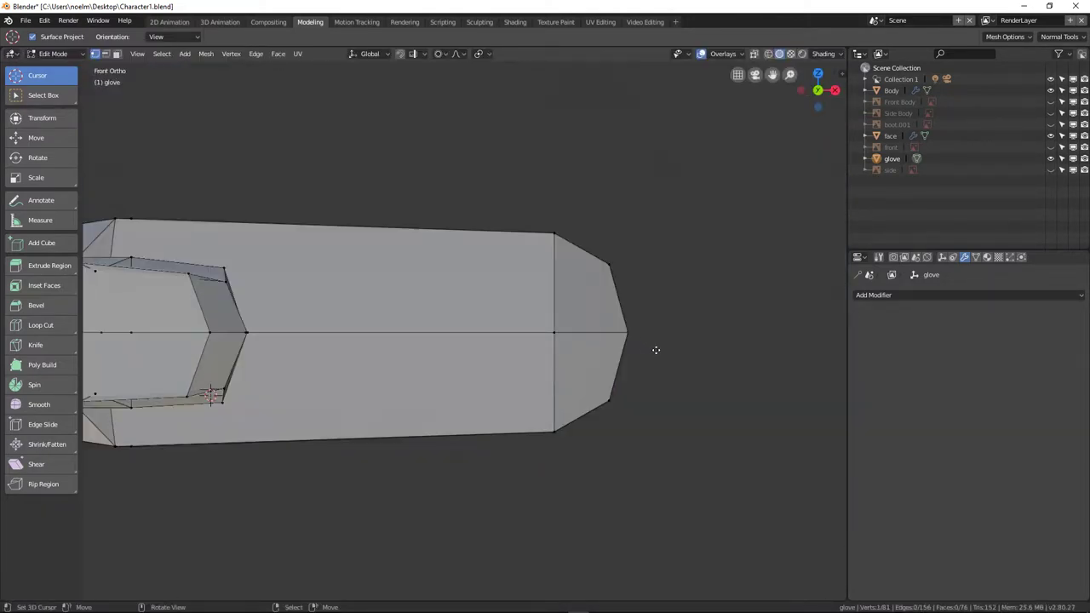
key(g)
scroll(660, 351, up, 2)
click(669, 351)
scroll(676, 352, down, 3)
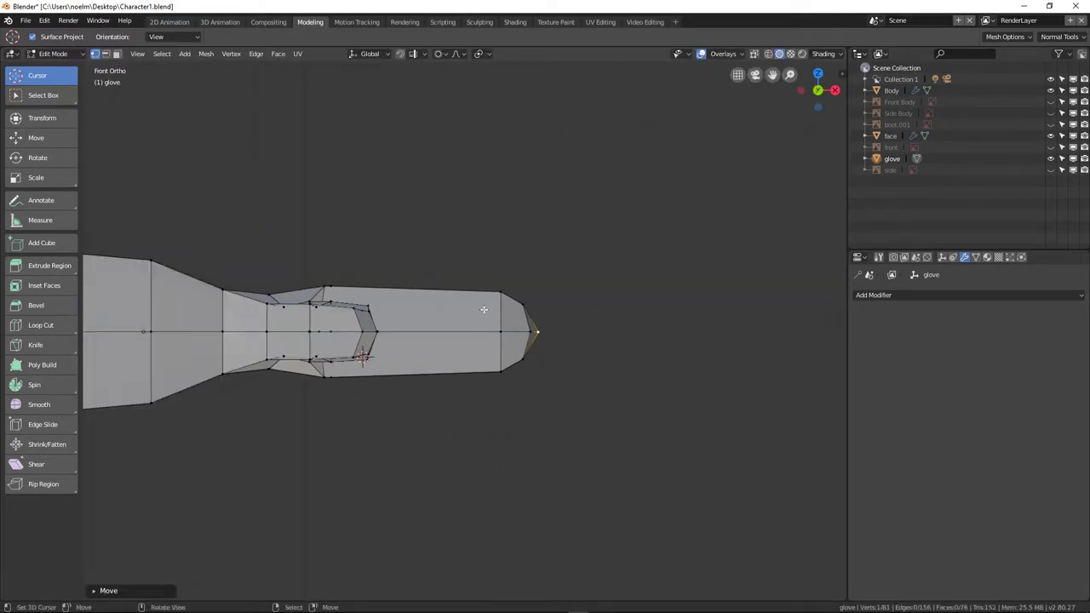
Return to Object Mode and look around the character.
shift+middle_drag(479, 327, 551, 320)
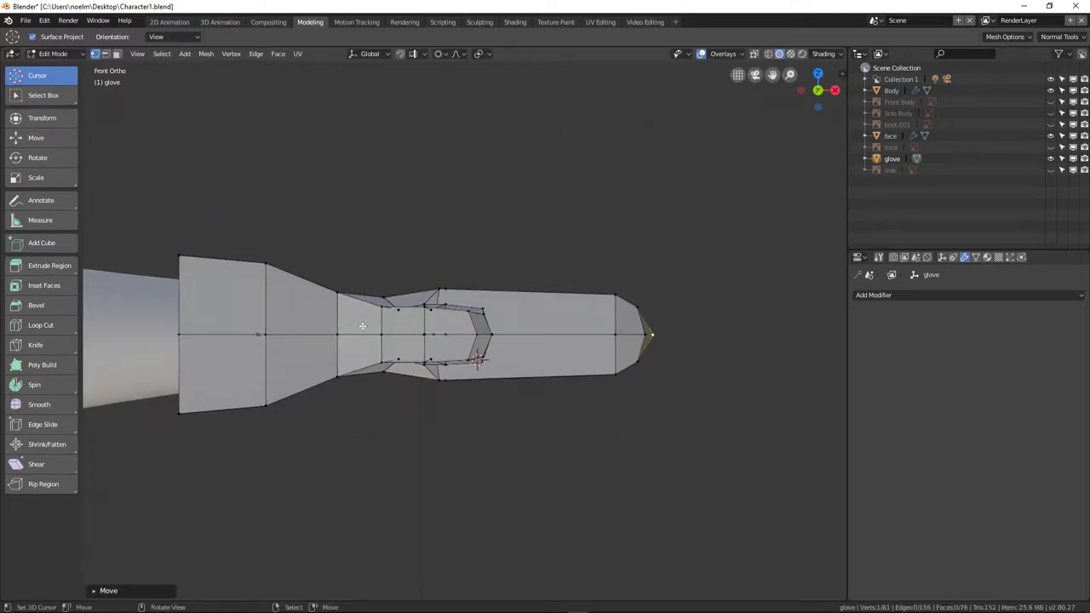
scroll(360, 327, down, 5)
key(Tab)
scroll(398, 307, down, 3)
middle_drag(399, 308, 529, 310)
scroll(354, 362, up, 3)
scroll(529, 311, down, 2)
scroll(452, 312, up, 4)
middle_drag(452, 311, 560, 328)
scroll(463, 351, down, 4)
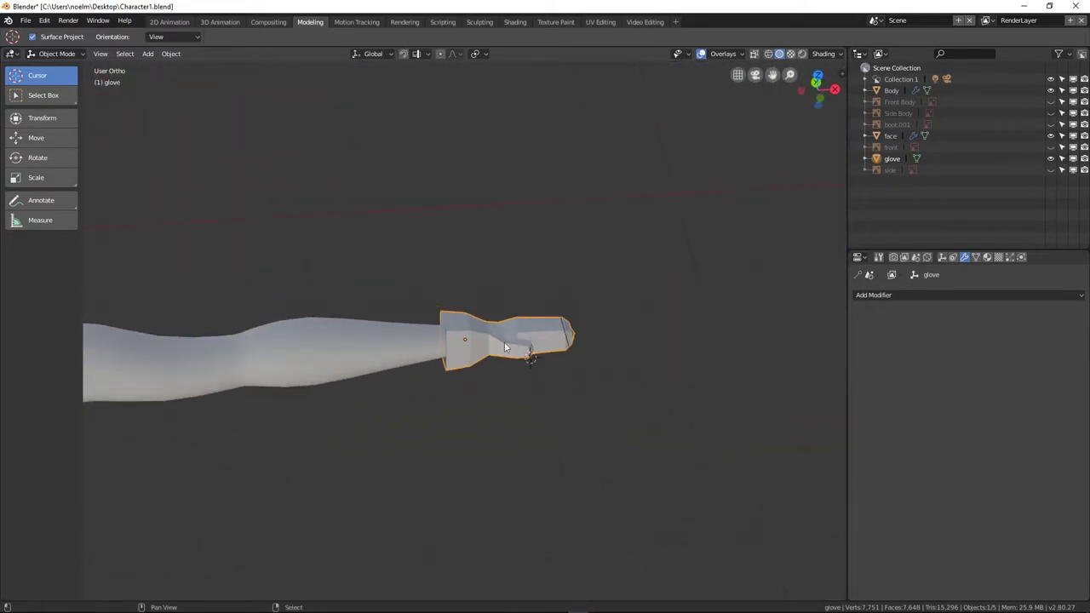
shift+middle_drag(463, 351, 669, 347)
middle_drag(240, 253, 238, 190)
shift+middle_drag(220, 149, 251, 190)
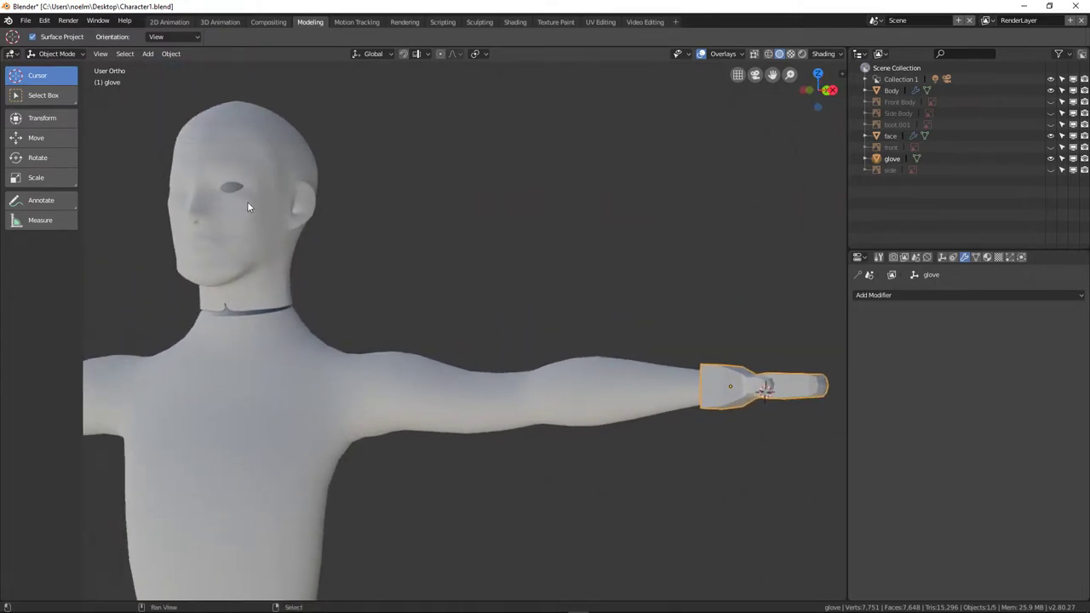
shift+middle_drag(743, 390, 563, 340)
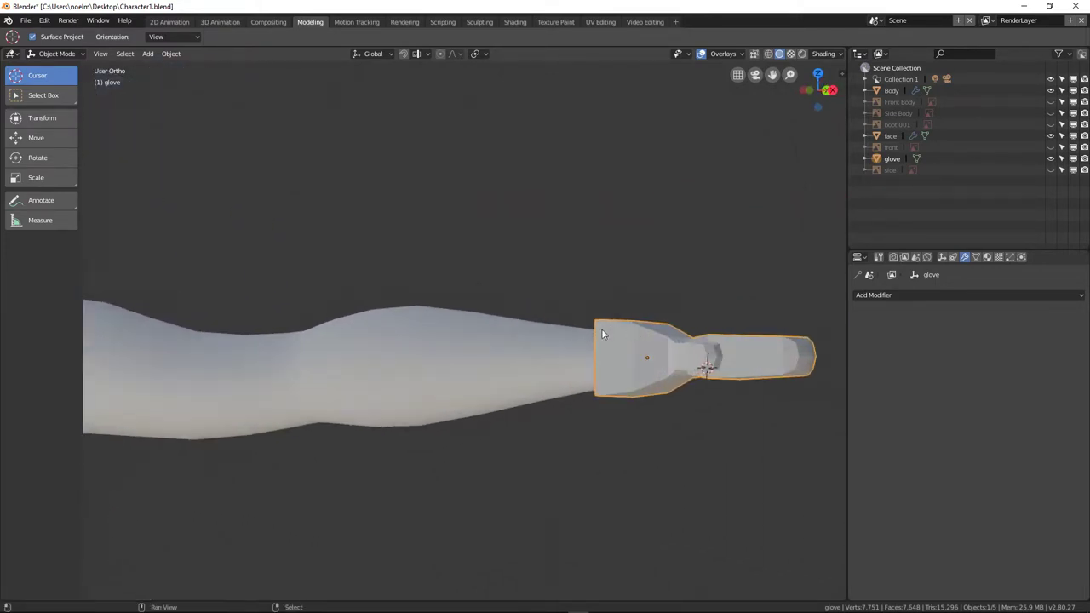
middle_drag(591, 331, 494, 394)
scroll(503, 391, up, 3)
key(KP_1)
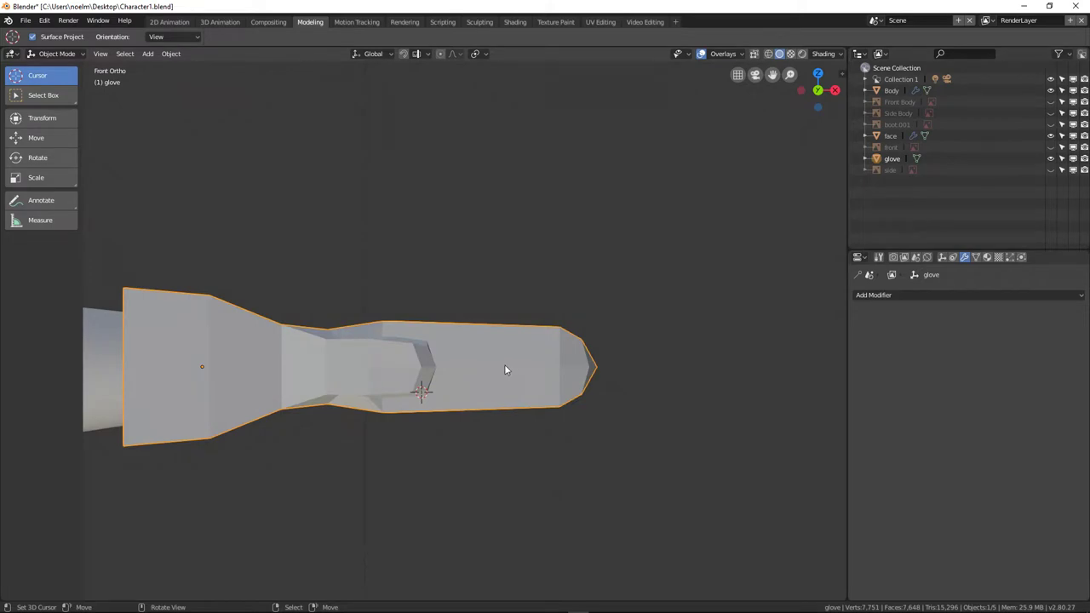
Add an edge loop across the glove hand, pinch it vertically and shift it down.
key(Tab)
scroll(474, 377, up, 1)
key(ctrl+r)
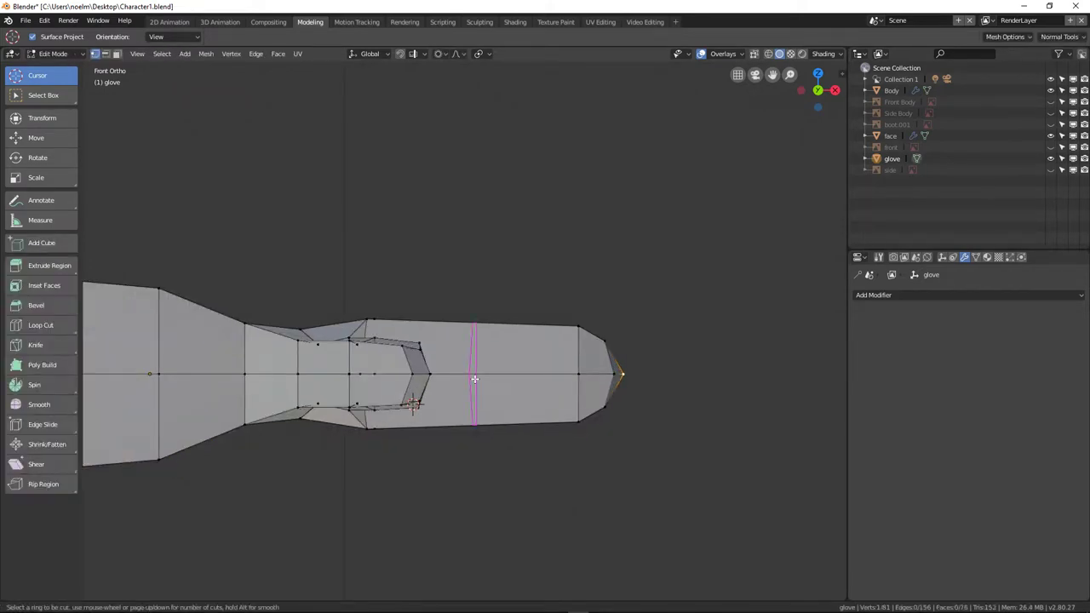
click(475, 379)
click(478, 376)
key(s)
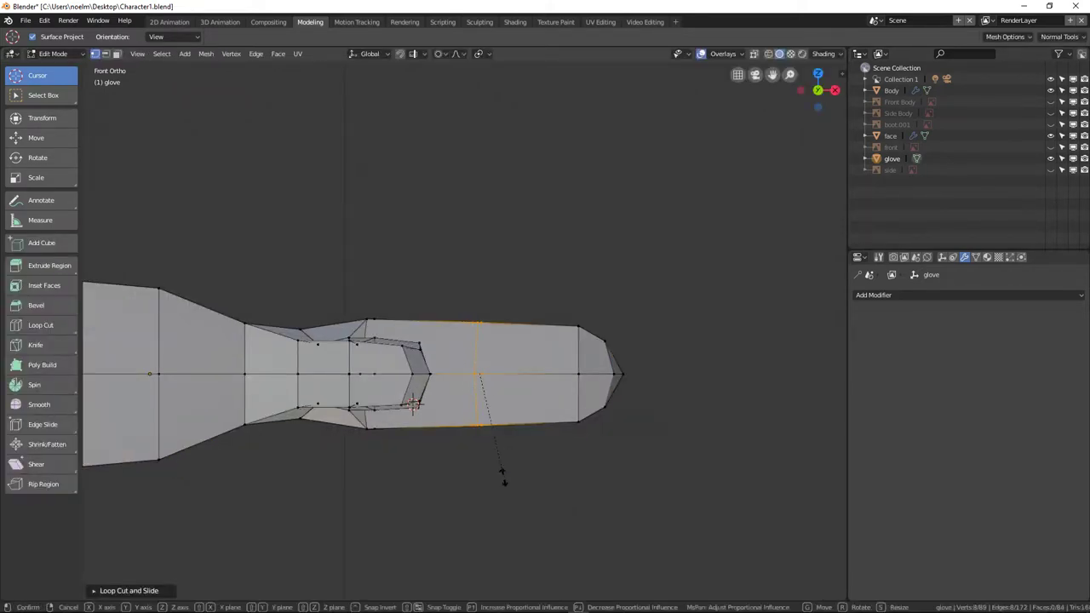
key(z)
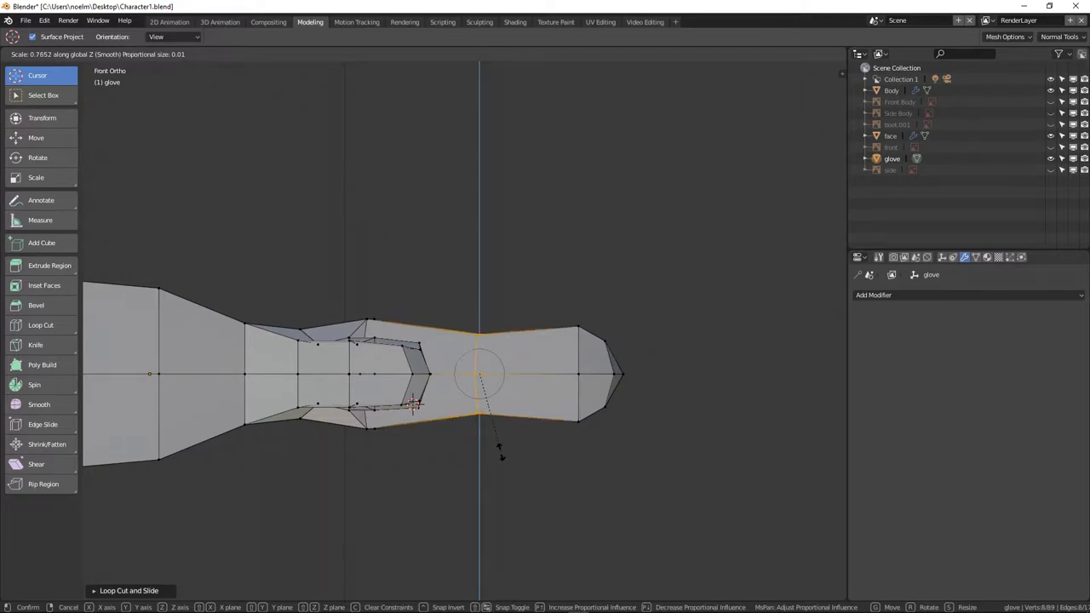
click(499, 450)
key(g)
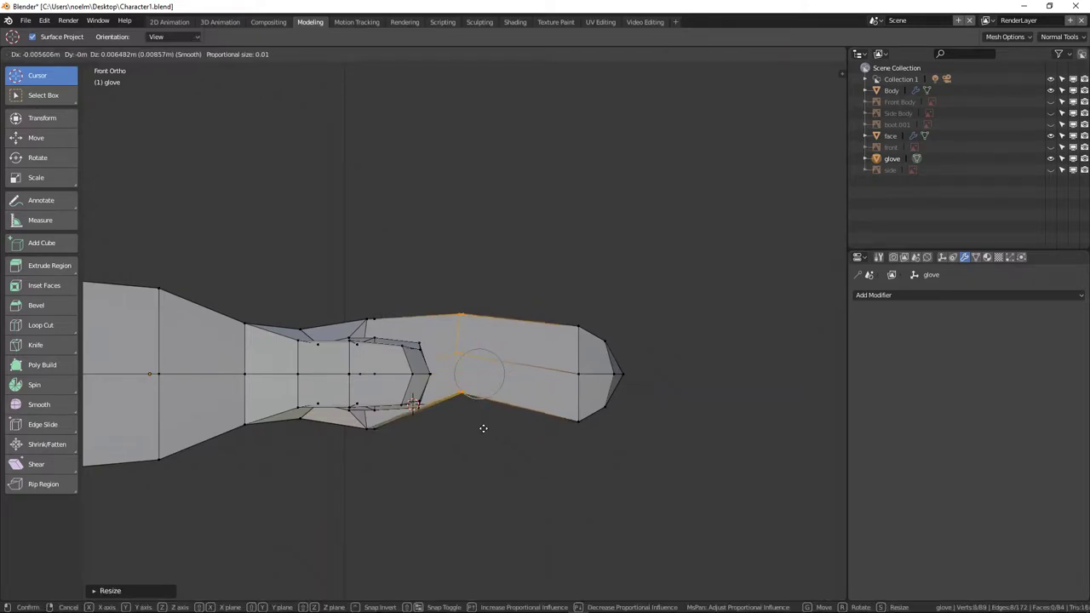
click(482, 429)
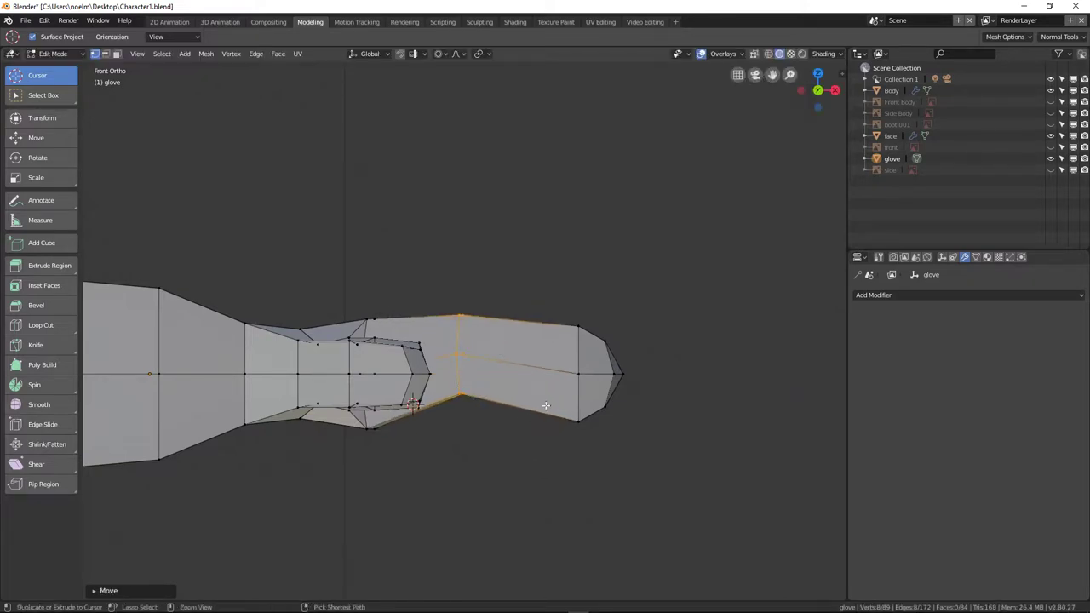
Place a second loop nearer the fingertips, pinch it vertically and raise it.
key(g)
key(g)
click(556, 397)
key(s)
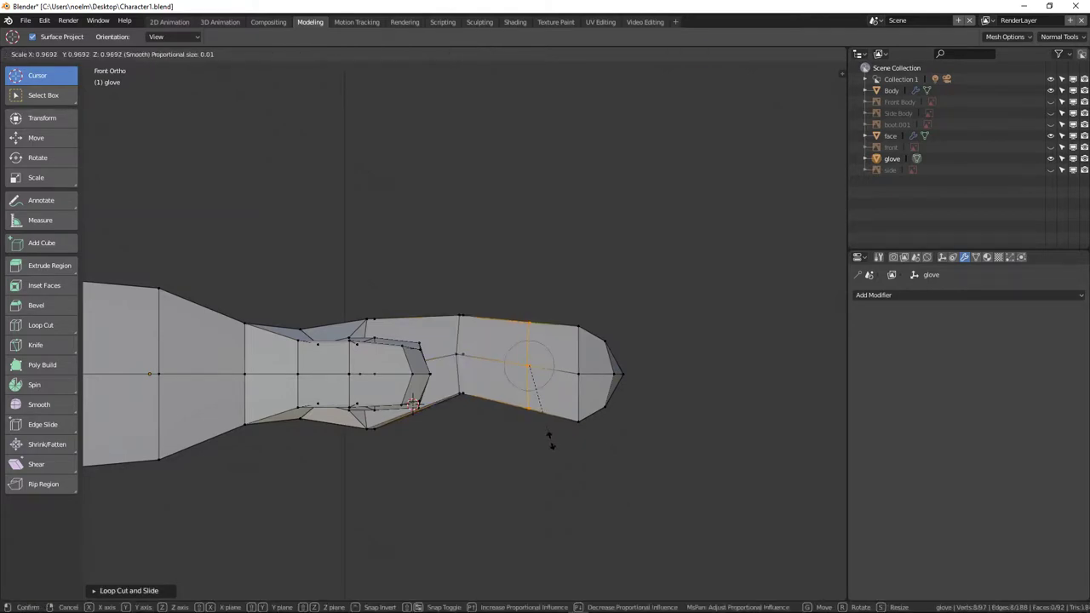
key(z)
click(548, 427)
key(g)
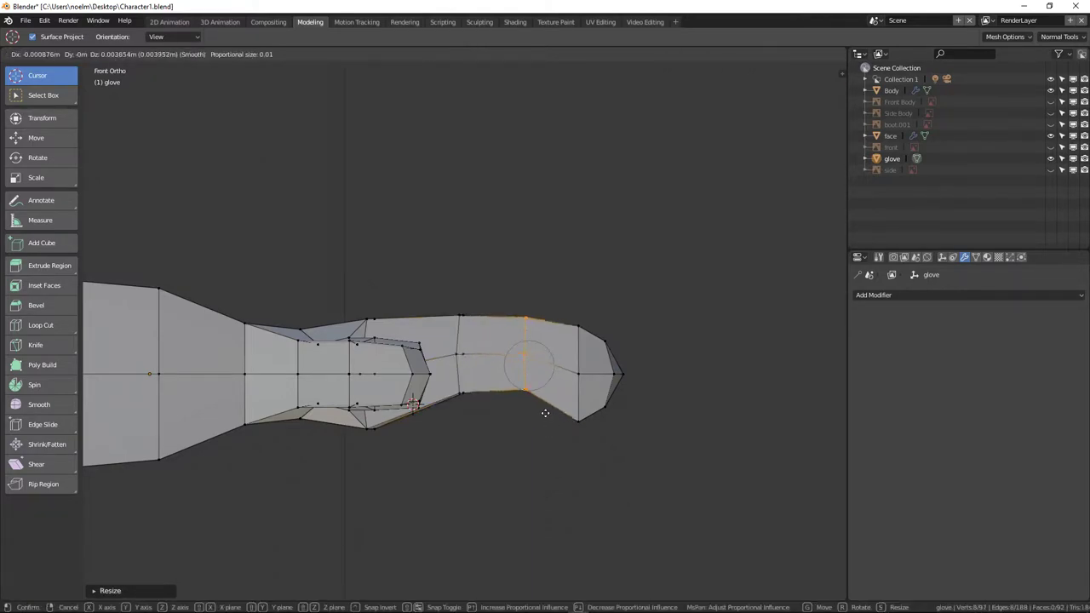
click(548, 414)
Switch the viewport to wireframe and box-select only the fingertip vertices.
key(z)
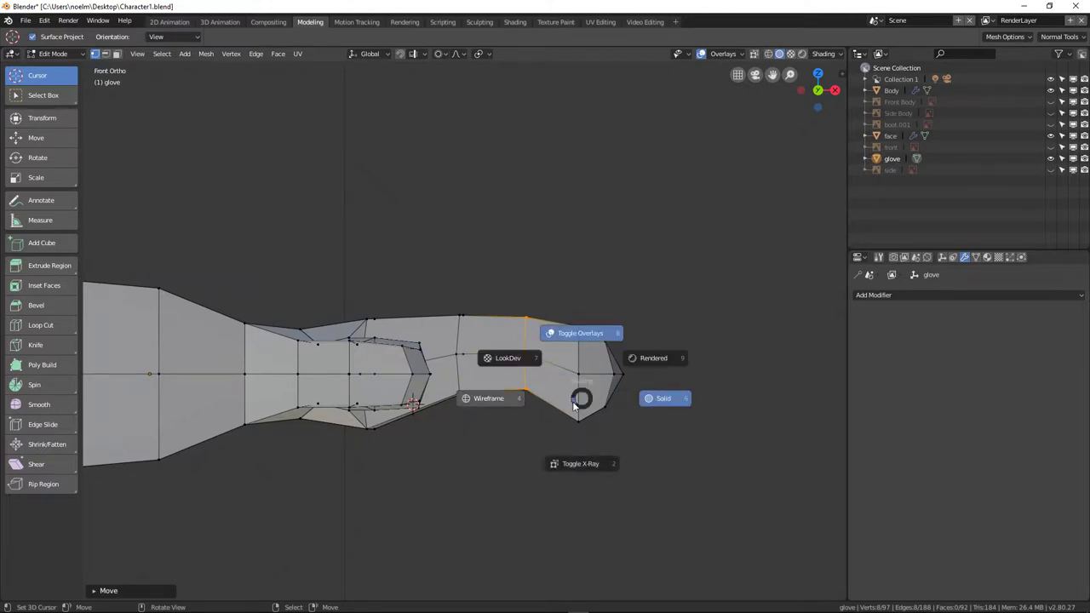
click(513, 404)
key(a)
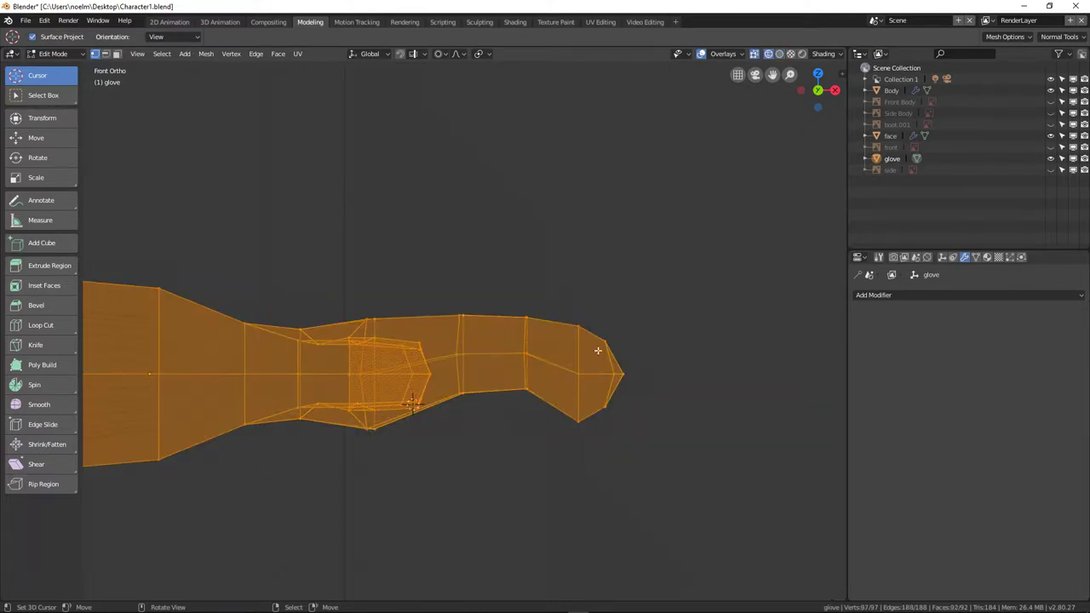
key(alt+a)
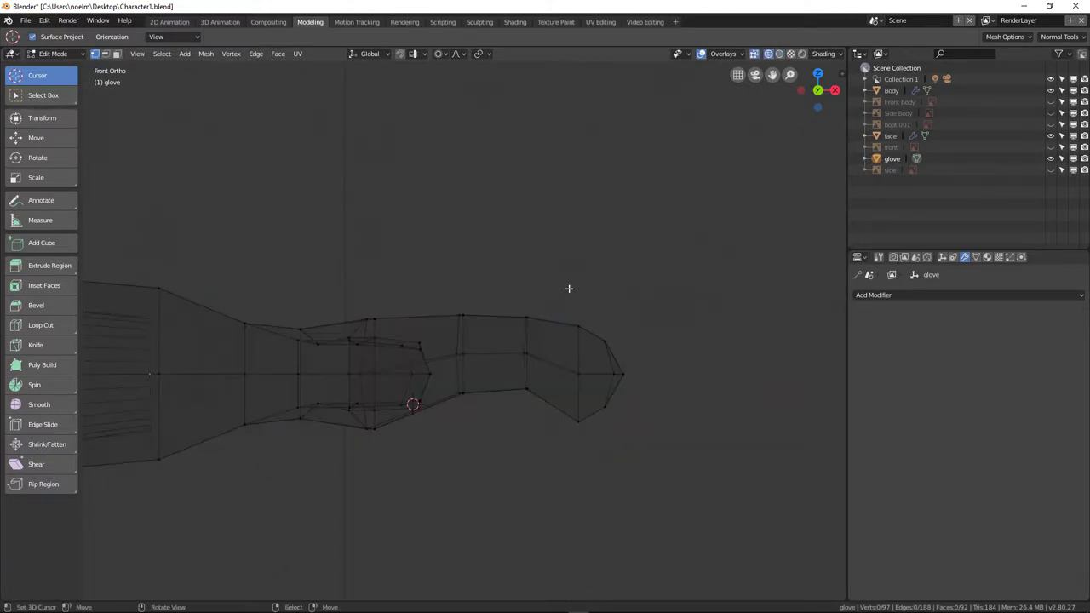
key(b)
drag(567, 276, 670, 461)
Flatten the fingertip in height and tilt it about 7 degrees.
key(s)
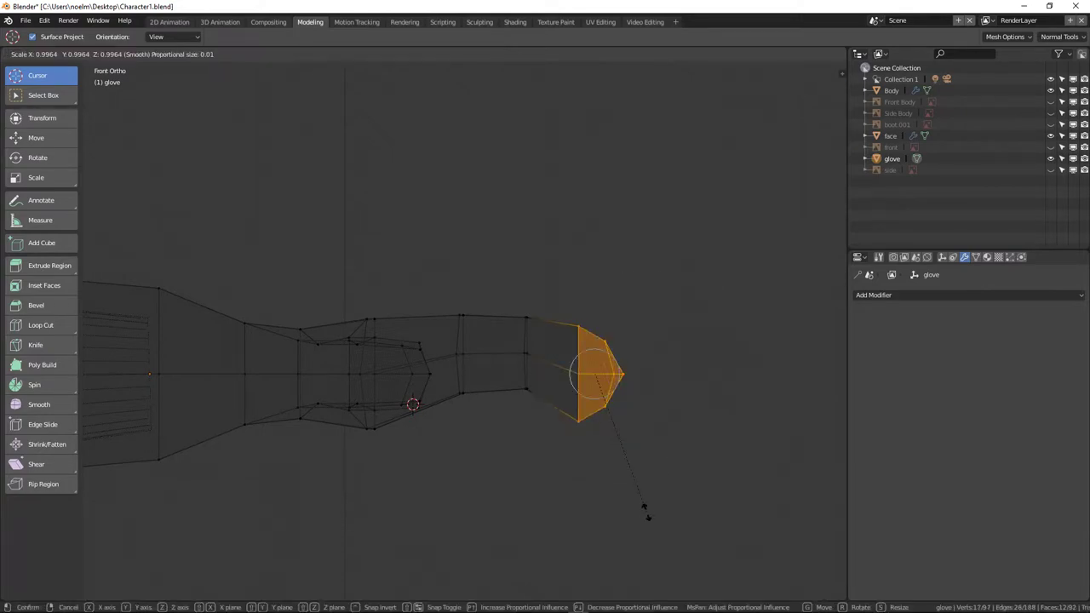
key(z)
click(638, 492)
key(r)
click(610, 495)
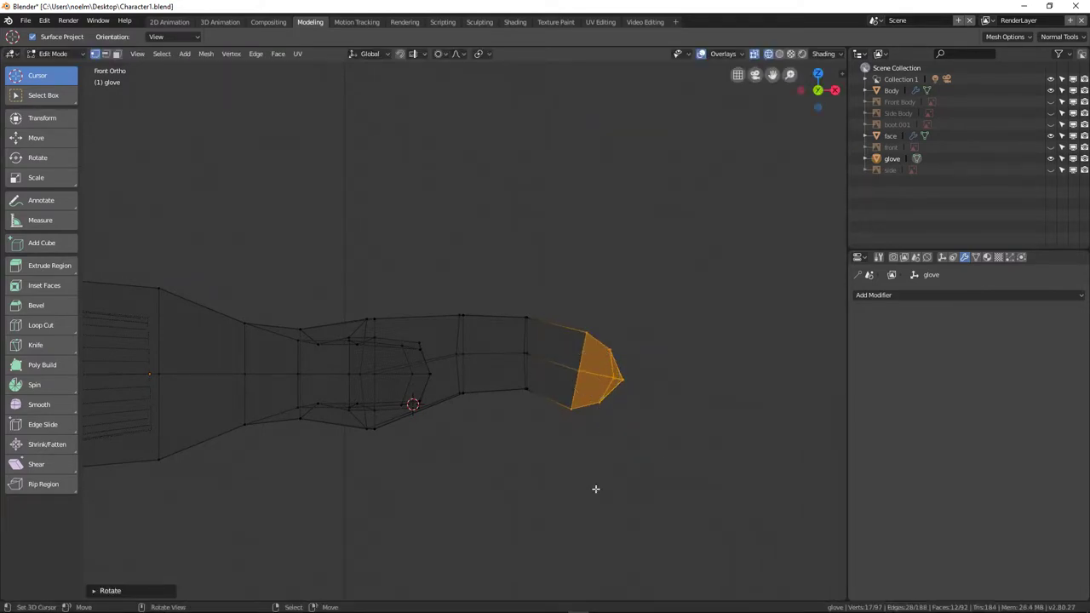
scroll(472, 435, up, 2)
ctrl+scroll(446, 421, left, 4)
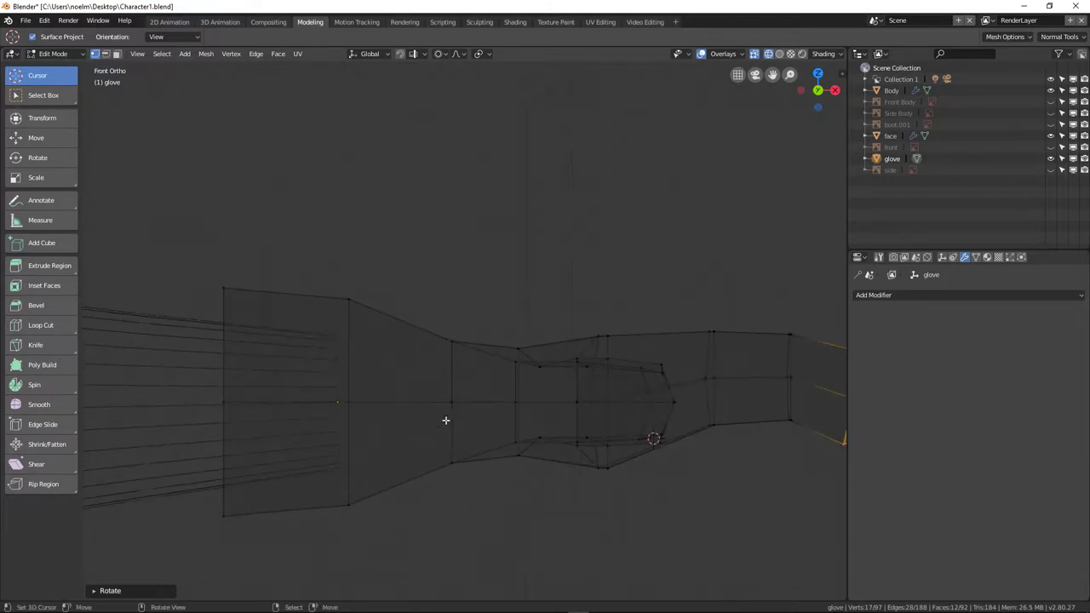
Select the wrist edge loop and shrink it in height.
alt+click(345, 373)
key(s)
key(z)
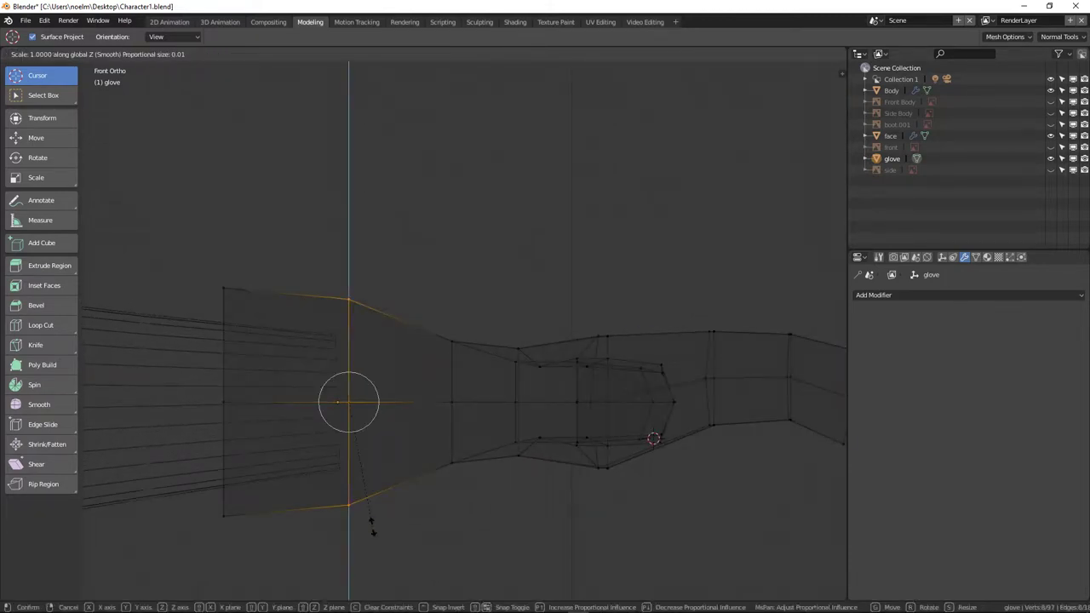
click(365, 504)
Stretch part of the wrist ring about 1.26 along Y with soft falloff.
middle_drag(375, 502, 403, 488)
scroll(403, 488, up, 2)
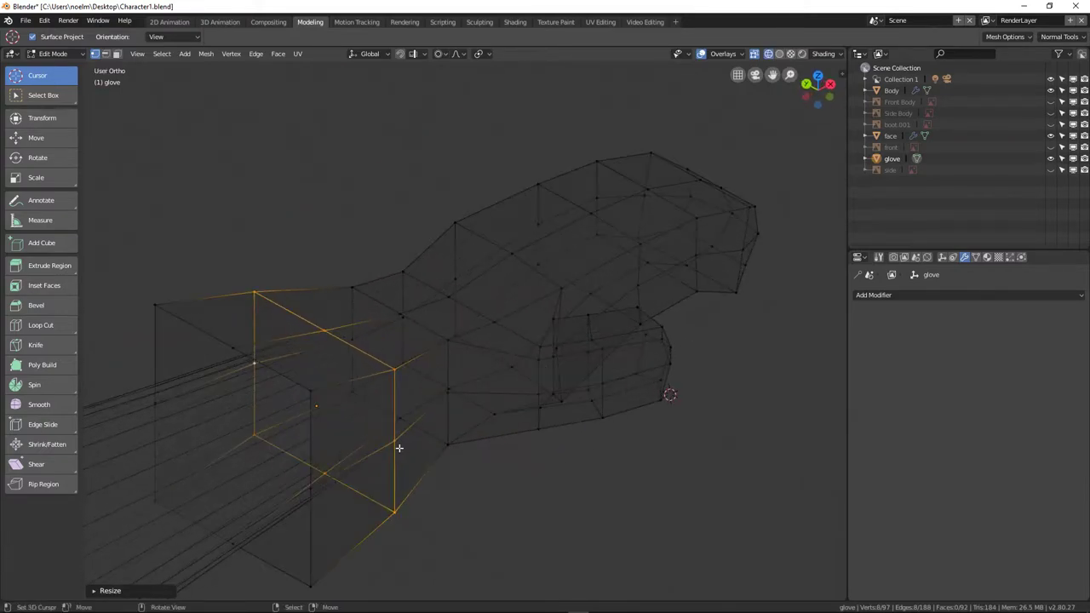
click(411, 463)
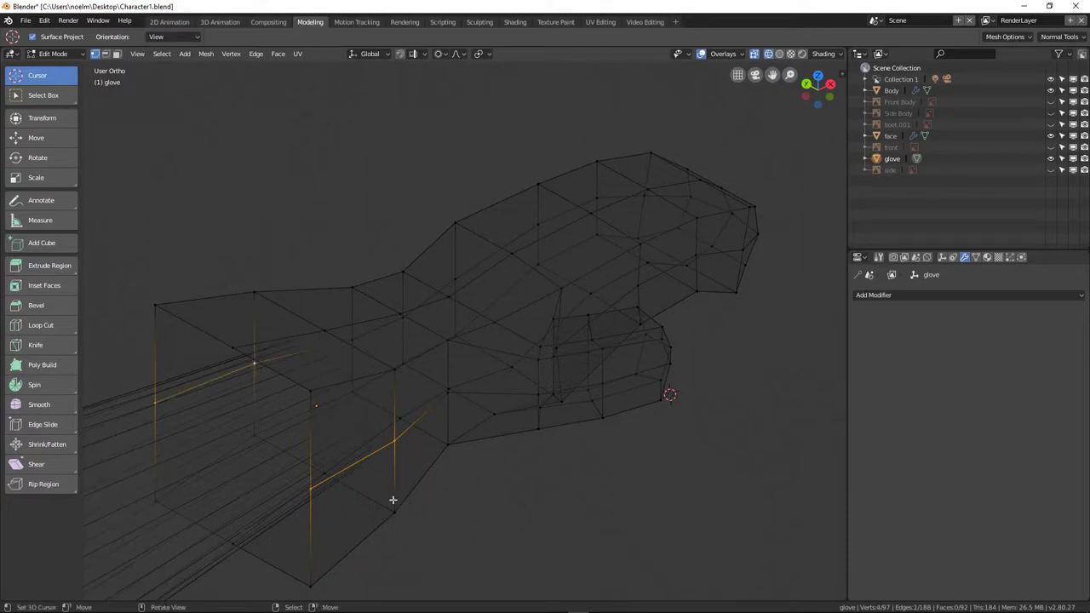
key(s)
key(y)
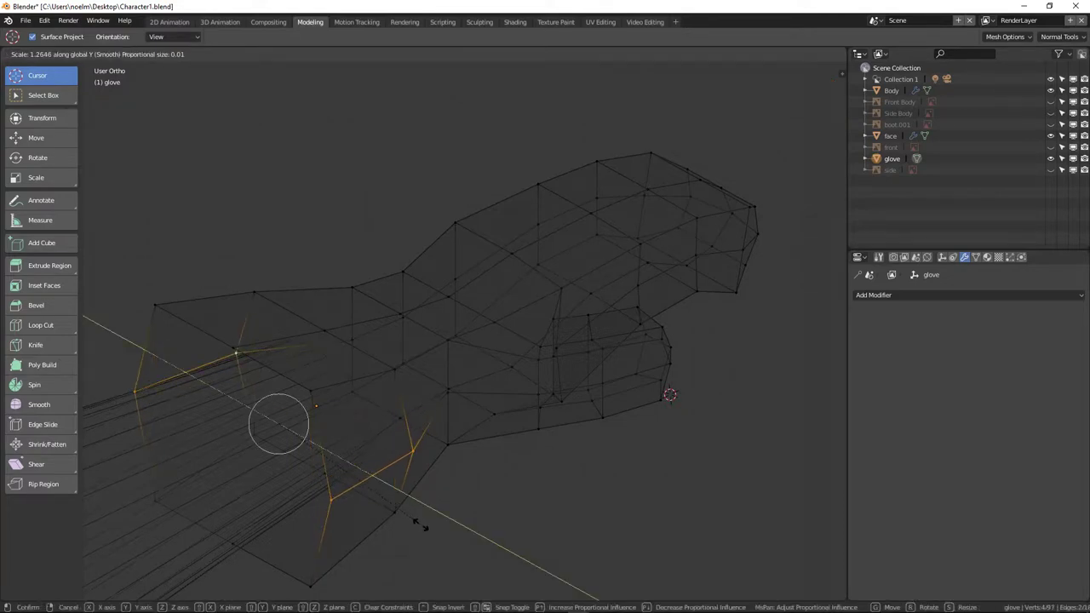
click(420, 526)
Softly slide the wrist-side vertices outward so the wrist tapers into the hand.
middle_drag(455, 452, 390, 394)
right_click(369, 385)
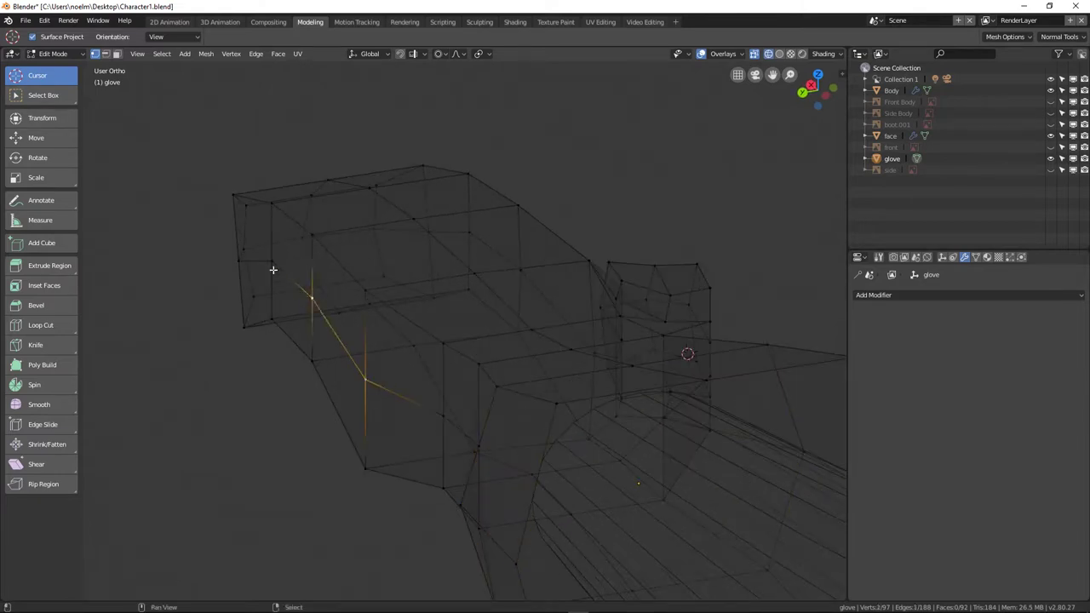
key(g)
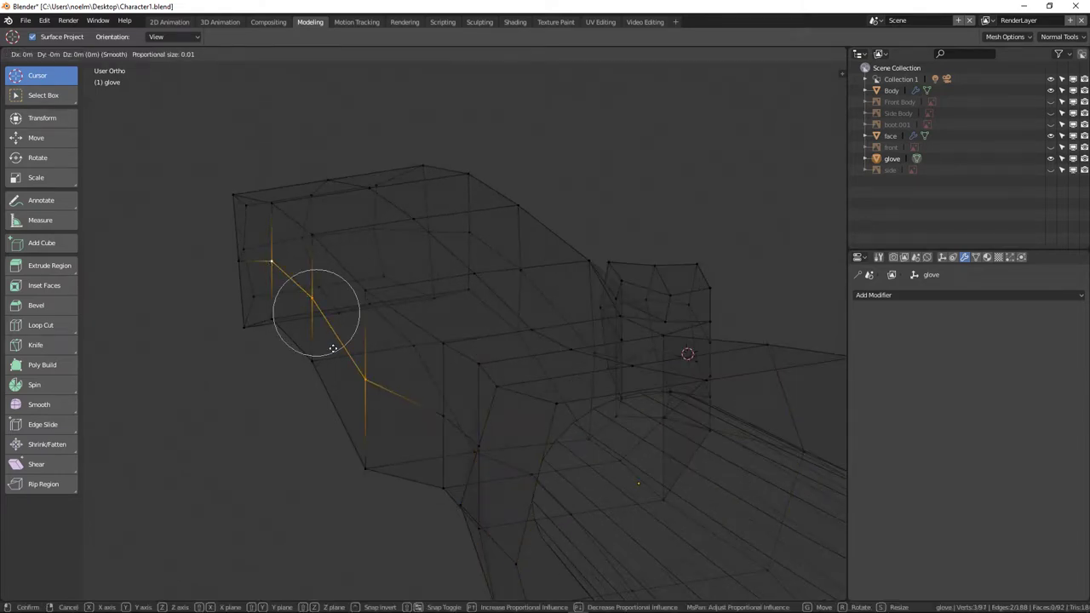
click(395, 351)
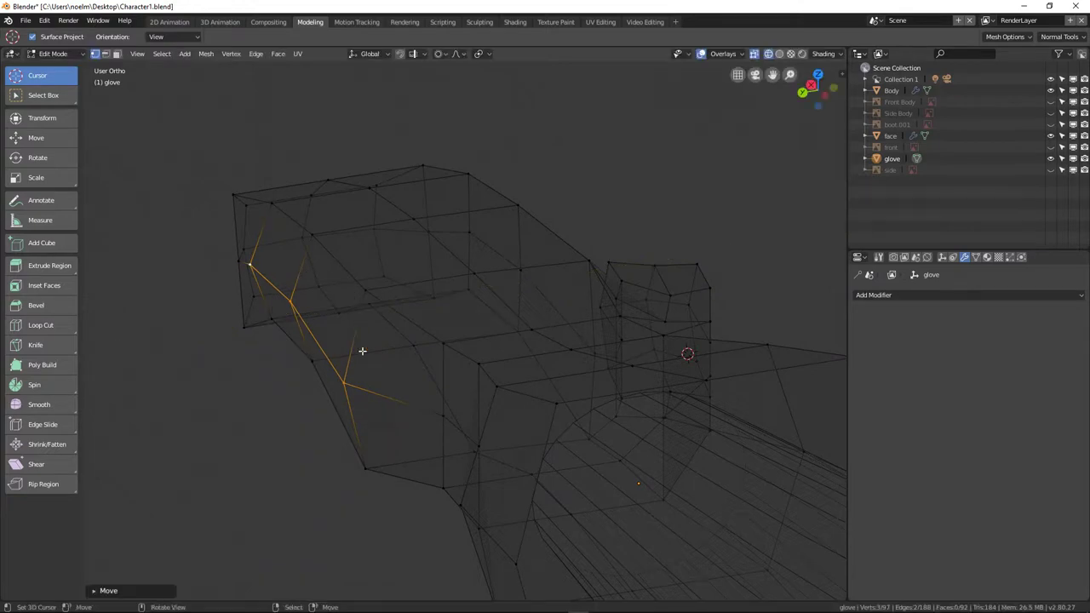
right_click(439, 417)
middle_drag(422, 434, 513, 456)
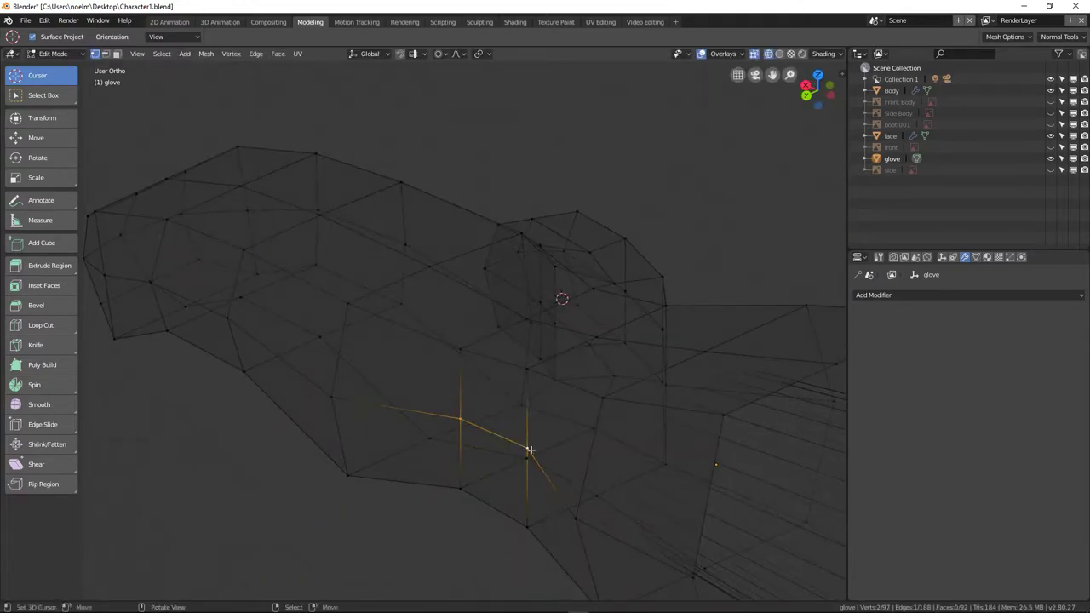
Switch back to solid shading and nudge the selected vertices.
key(z)
click(535, 453)
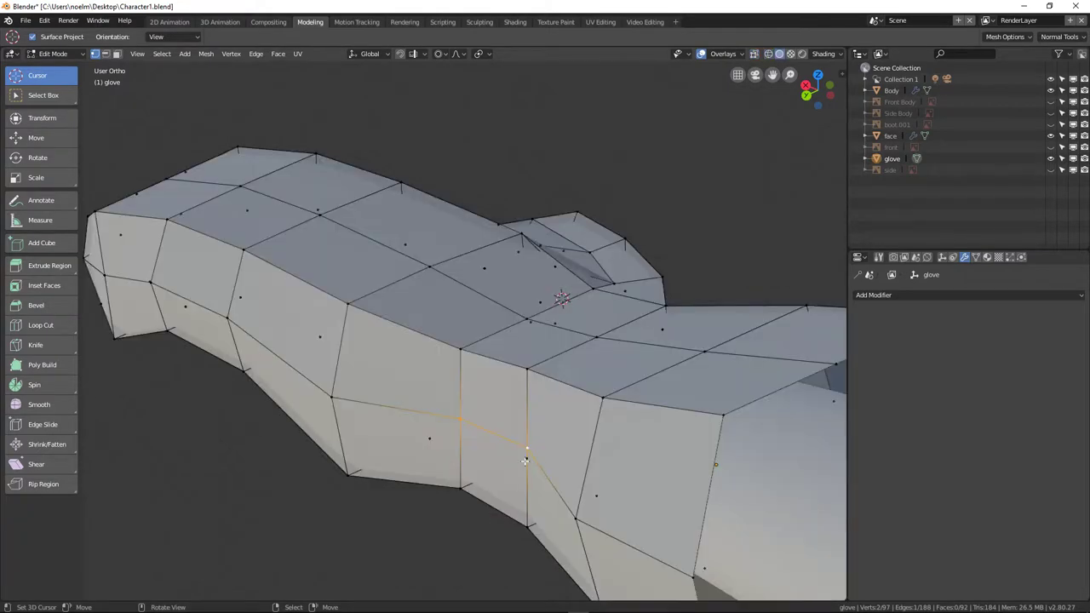
key(g)
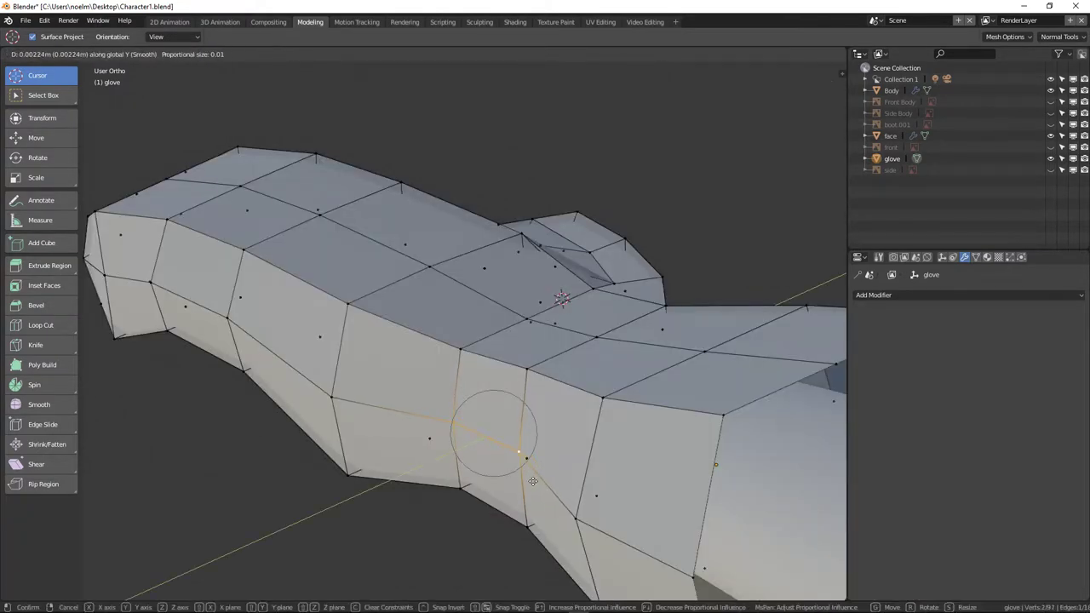
click(533, 487)
Shift an edge loop on the hand's side along Y.
scroll(479, 475, down, 2)
middle_drag(479, 474, 372, 370)
scroll(372, 370, up, 2)
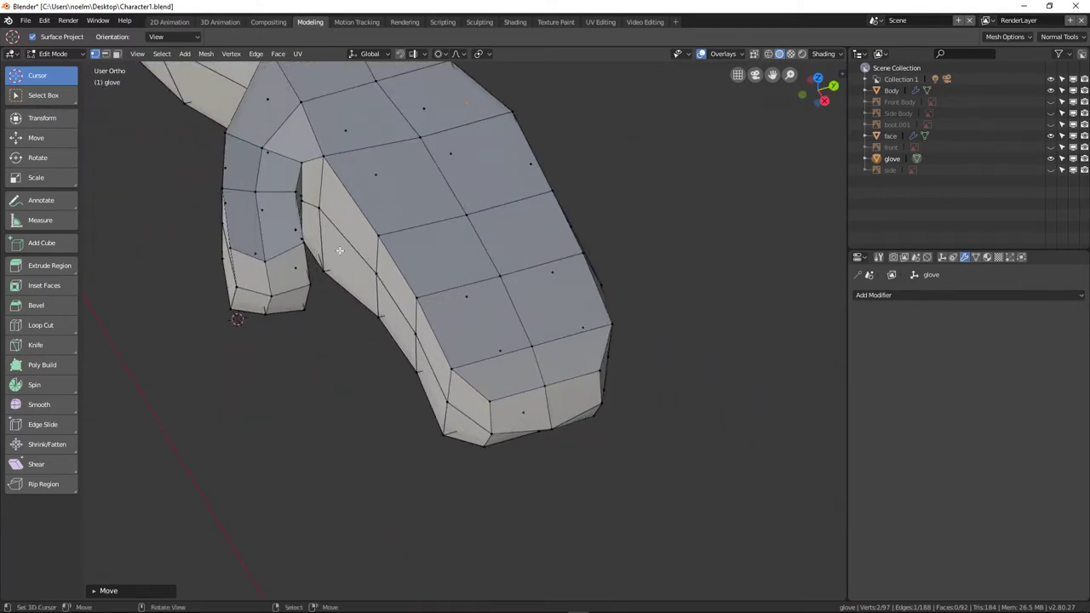
click(322, 213)
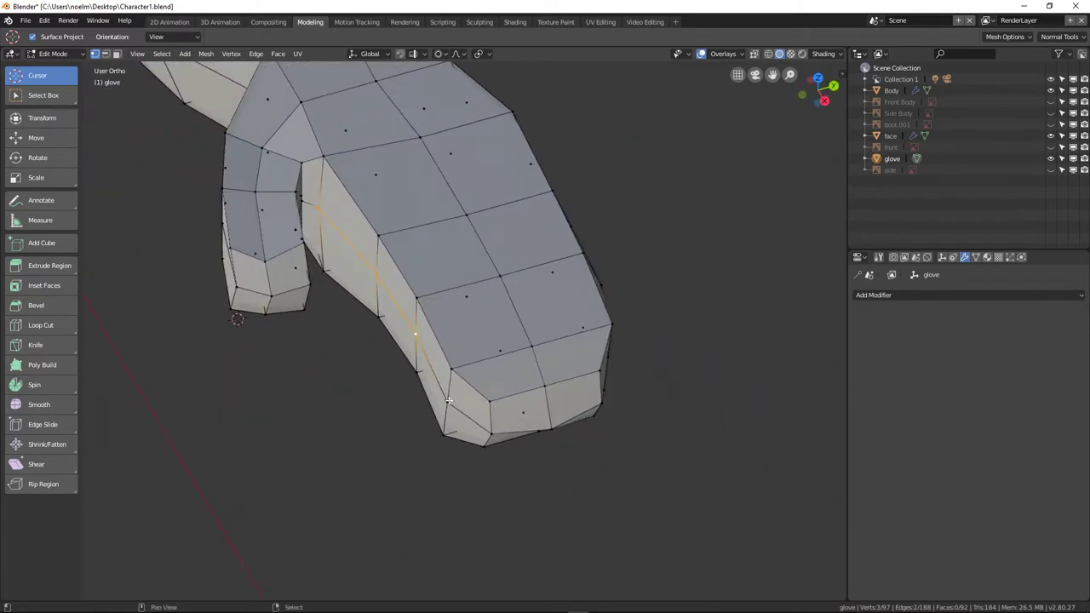
key(g)
key(y)
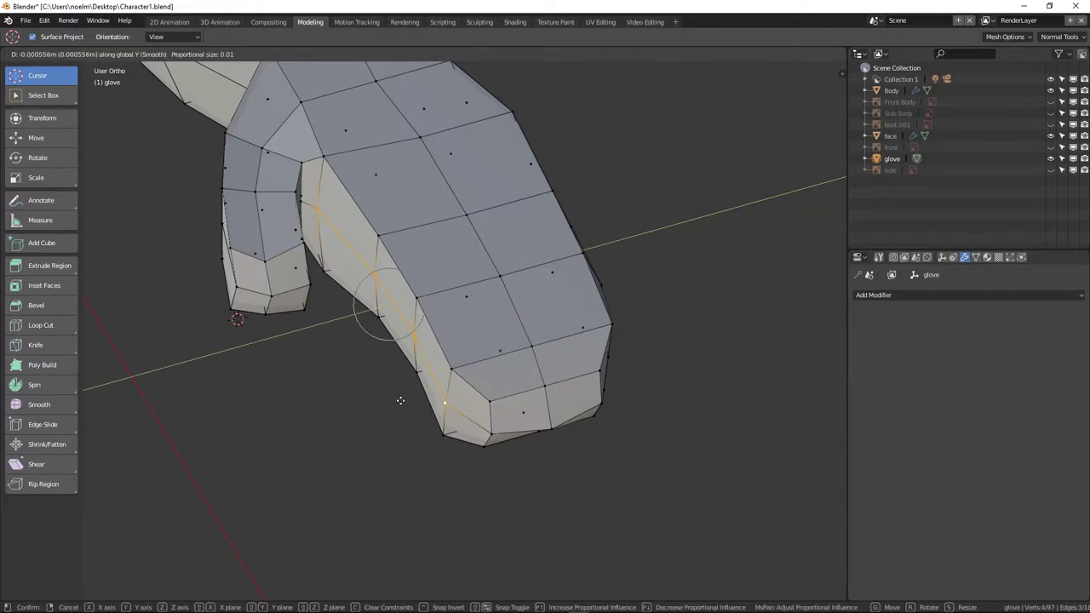
click(388, 406)
Raise a vertex at the thumb's base vertically with proportional editing on.
mouse_move(394, 370)
middle_down()
mouse_move(414, 329)
mouse_move(397, 280)
mouse_move(381, 269)
mouse_move(410, 357)
mouse_move(376, 369)
middle_up()
click(438, 389)
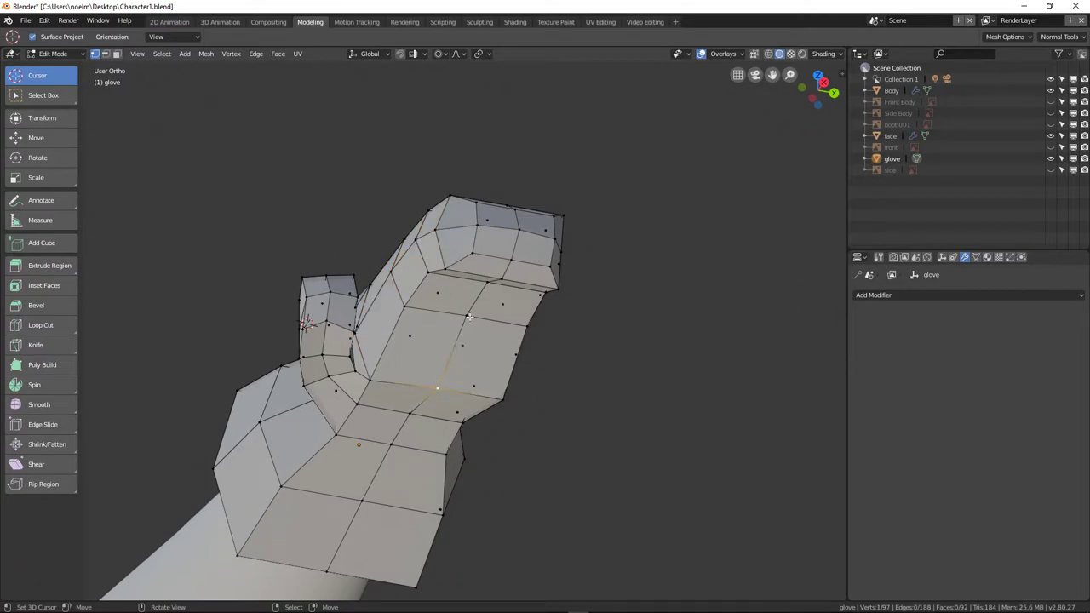
key(g)
key(z)
key(Escape)
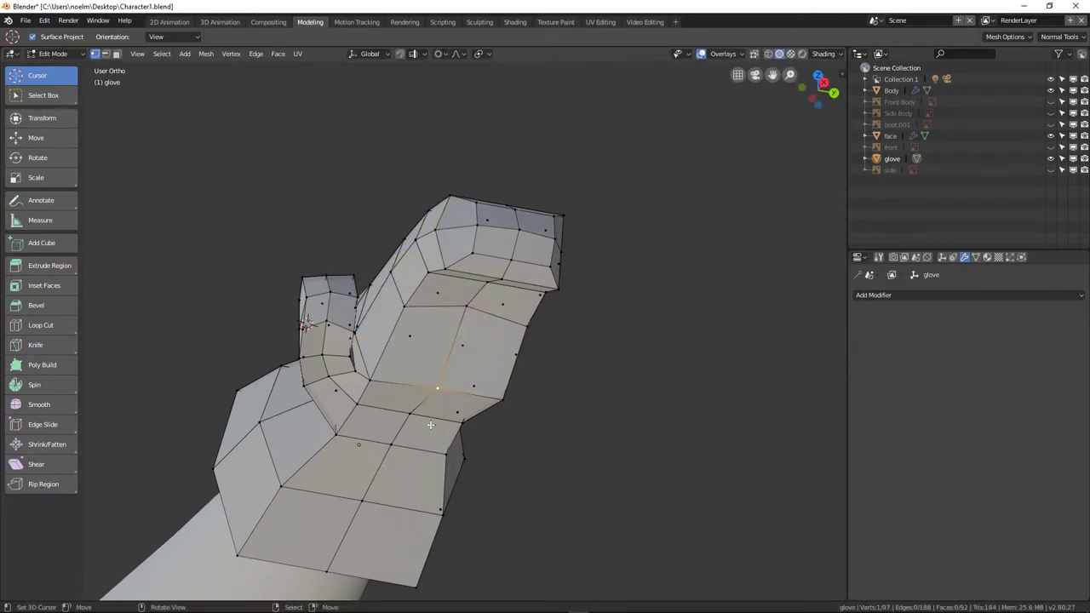
key(g)
key(z)
key(o)
click(433, 393)
middle_drag(434, 393, 455, 450)
scroll(455, 450, up, 5)
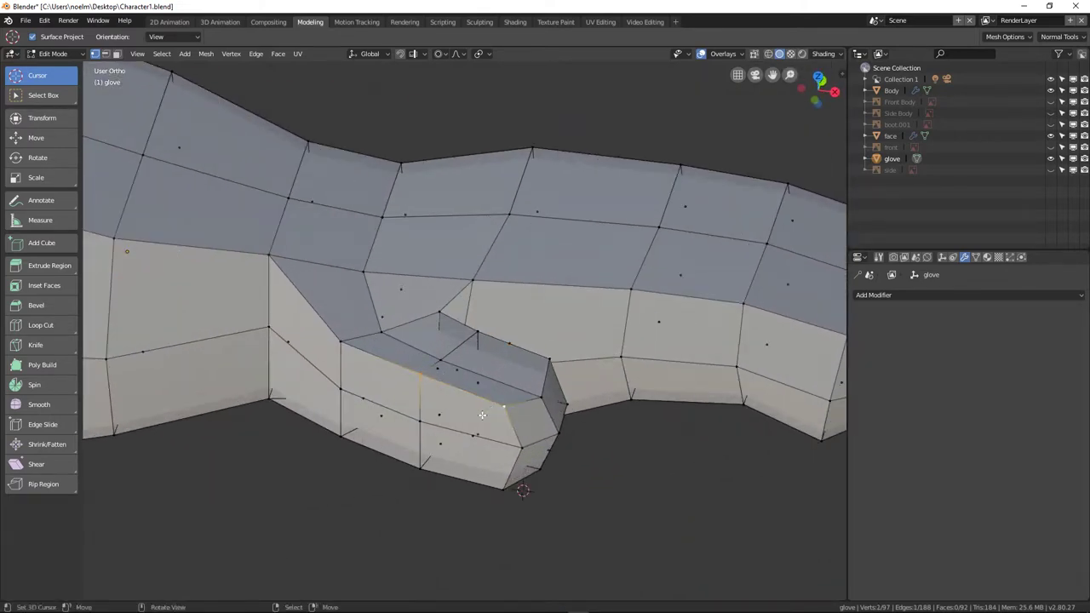
Move the thumb edge vertically and adjust the thumb vertices.
key(g)
key(z)
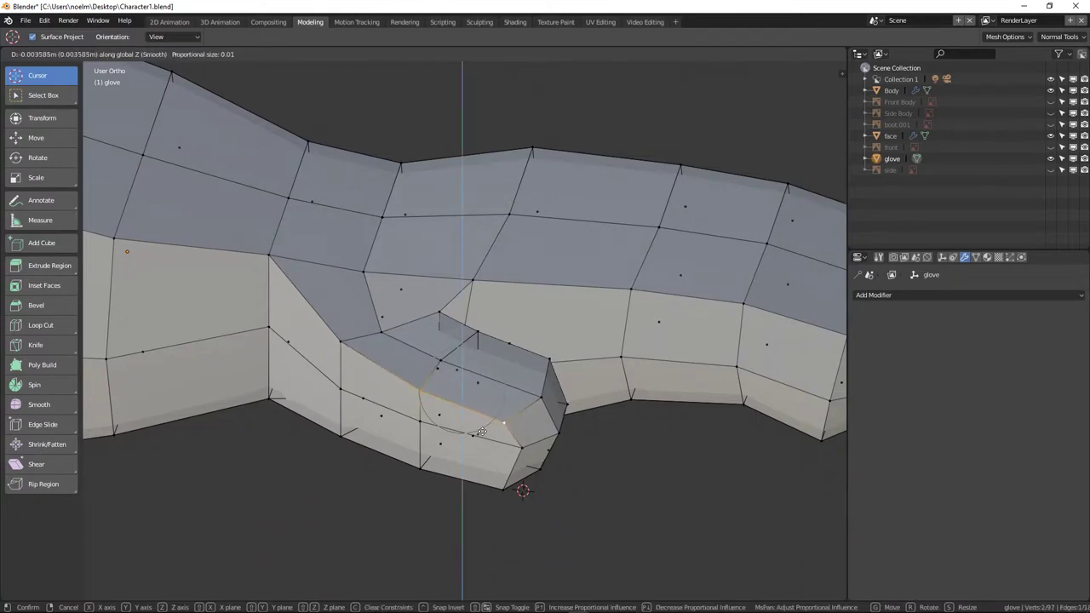
click(482, 427)
scroll(482, 428, down, 3)
middle_drag(482, 428, 380, 372)
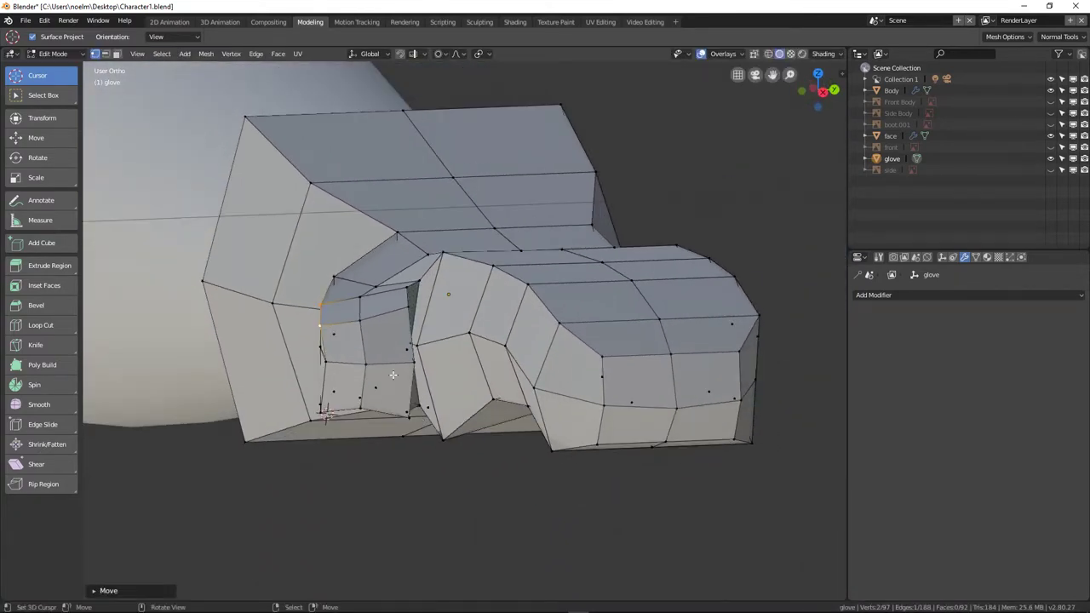
click(396, 377)
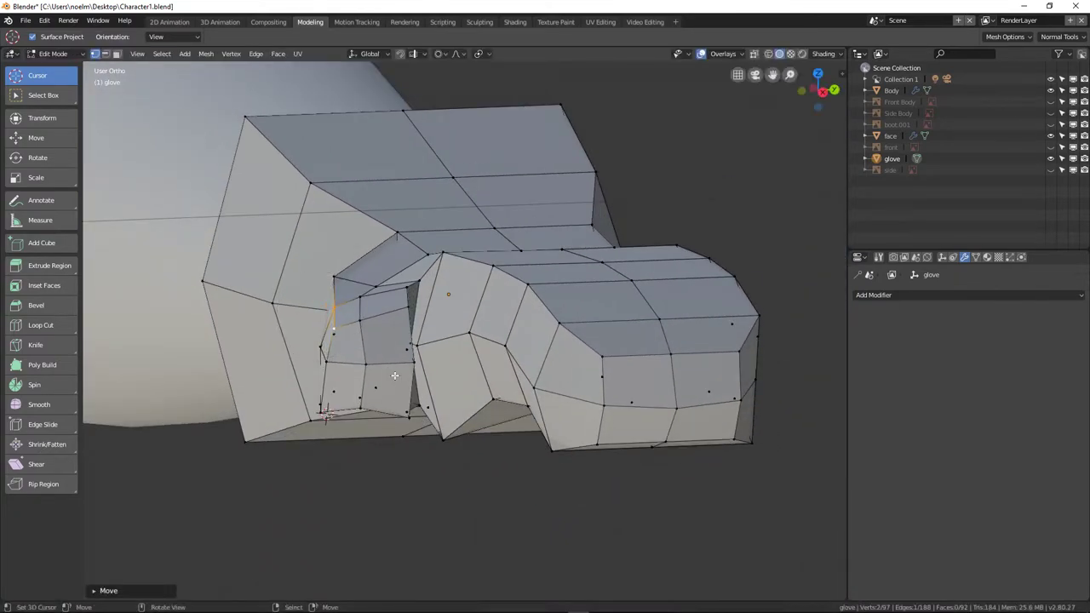
Softly move the thumb vertices and raise the thumb's top edge.
key(g)
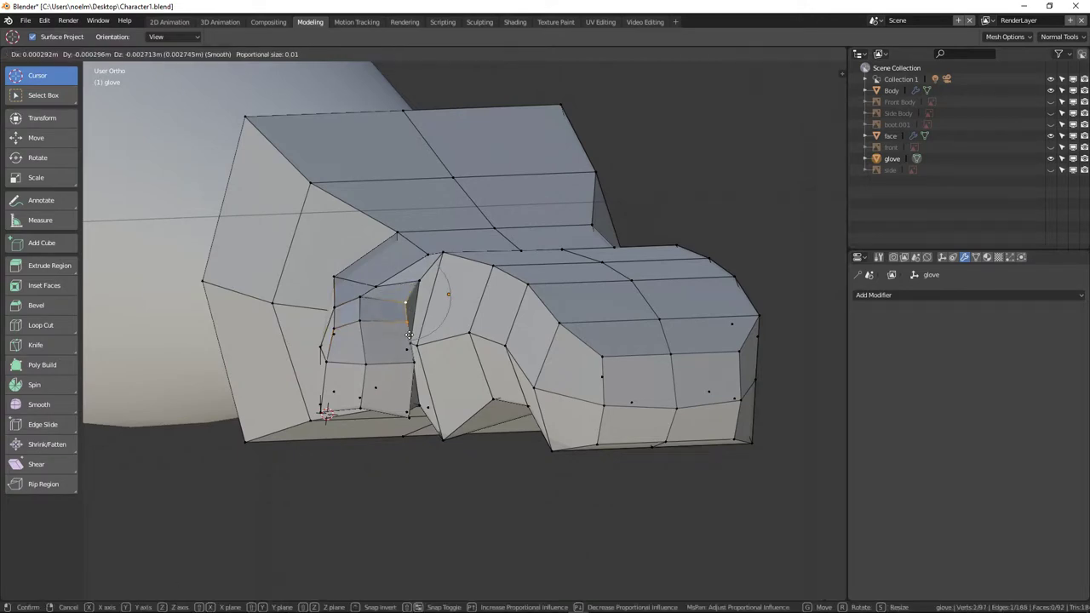
click(403, 342)
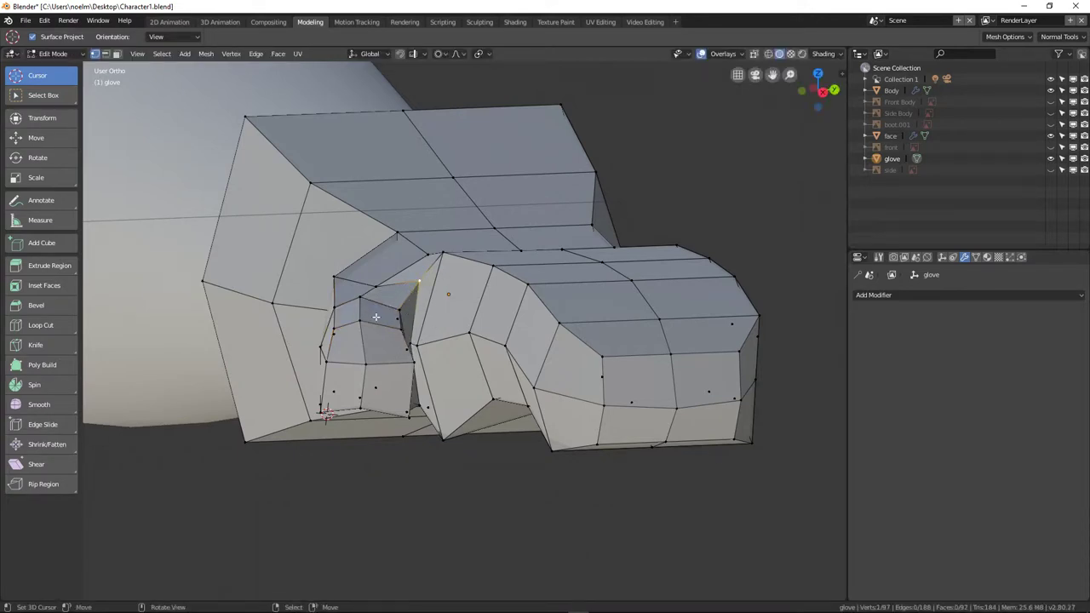
scroll(370, 314, up, 2)
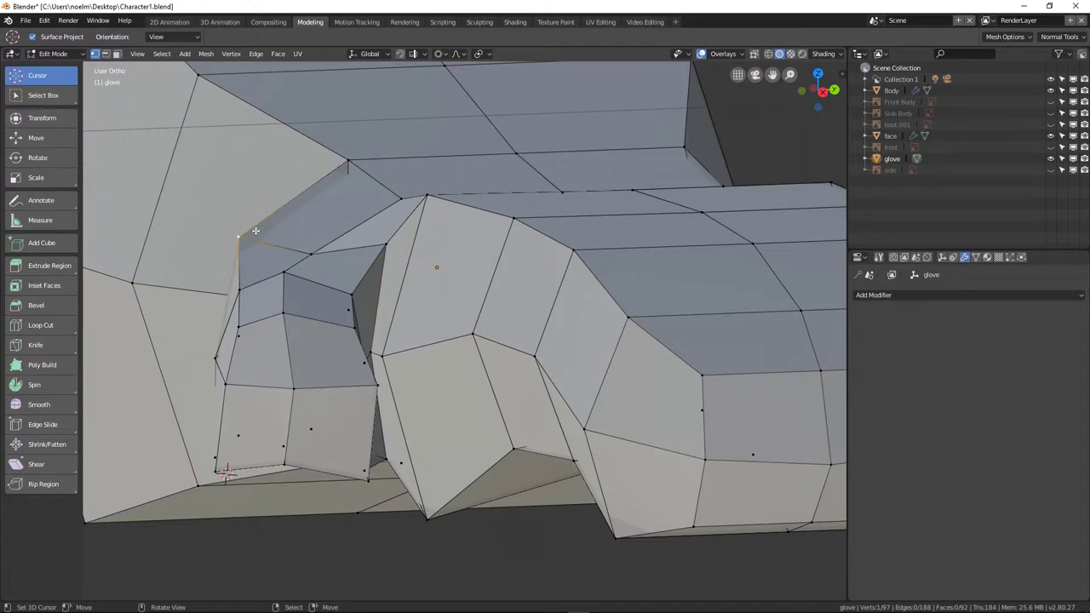
key(g)
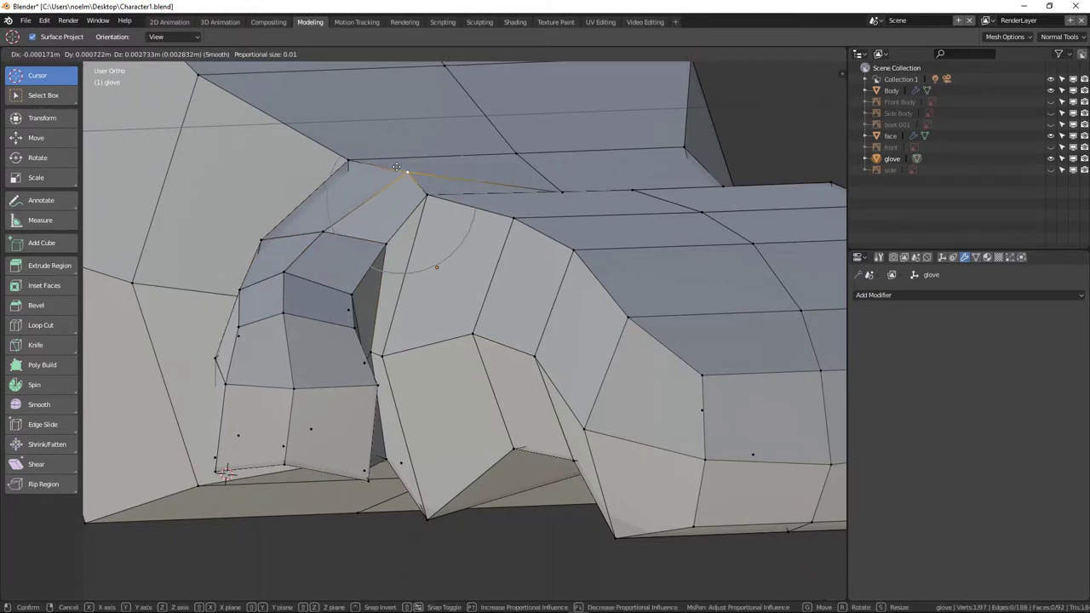
click(397, 168)
Reposition a vertex at the thumb's base.
click(368, 389)
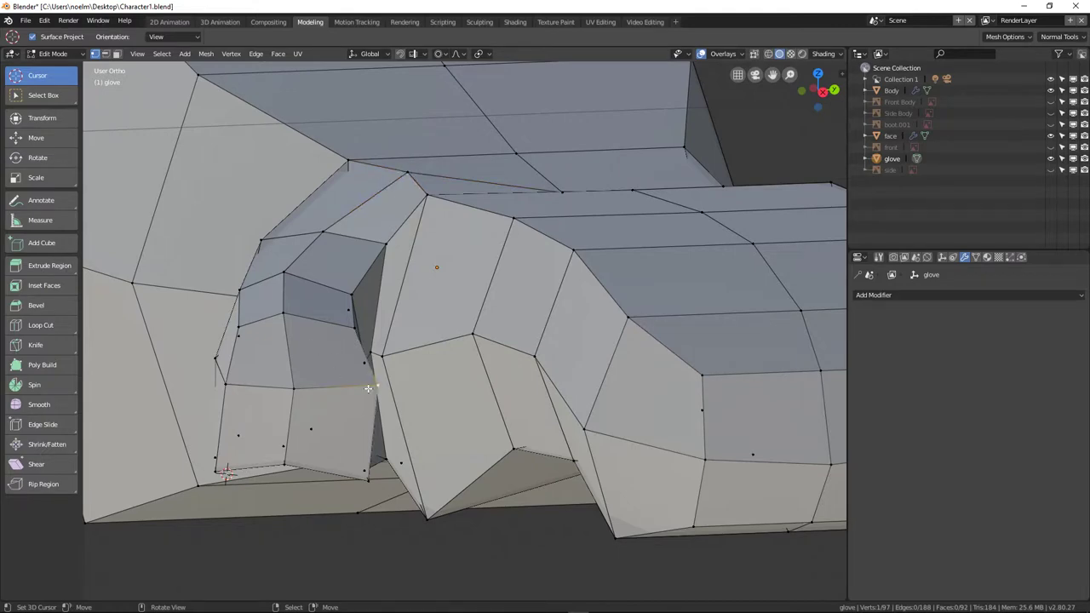
key(g)
click(239, 381)
key(g)
click(241, 380)
middle_drag(243, 378, 190, 486)
Nudge three vertices along the glove's lower inner edge.
click(199, 450)
key(g)
click(209, 442)
click(317, 457)
key(g)
click(317, 453)
click(350, 438)
key(g)
click(350, 437)
Move vertices near the thumb base with their neighbours to smooth the thumb-palm junction.
middle_drag(350, 437, 321, 342)
click(321, 342)
key(g)
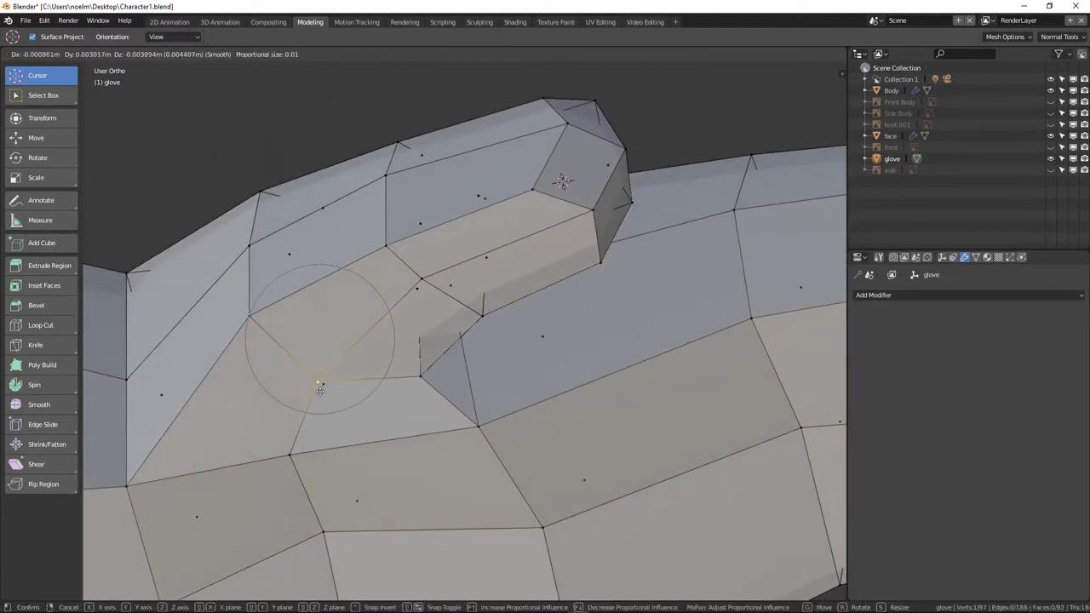
click(320, 393)
middle_drag(321, 393, 350, 492)
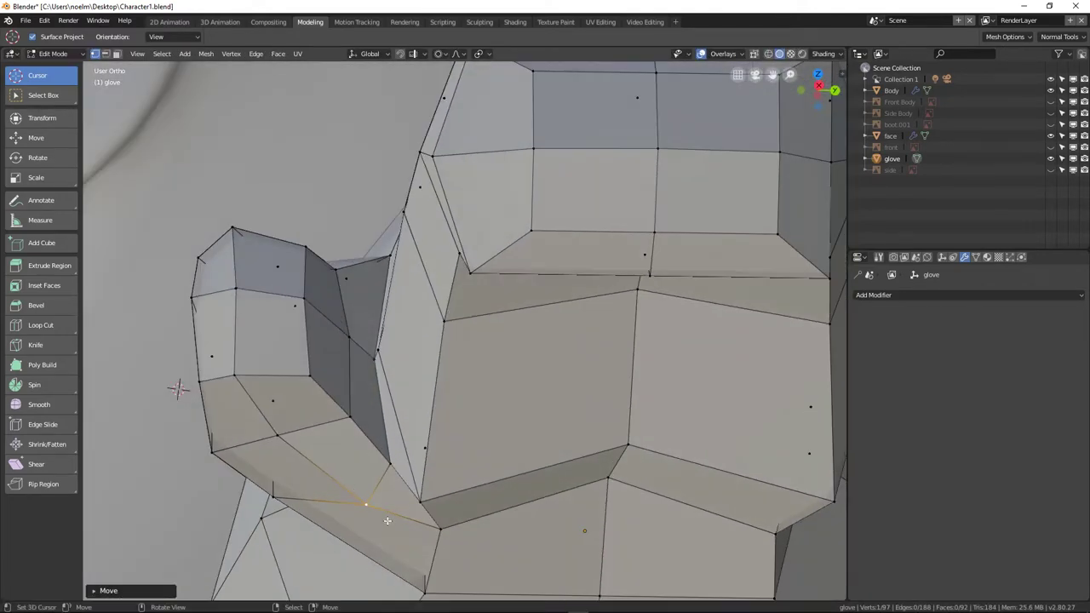
key(g)
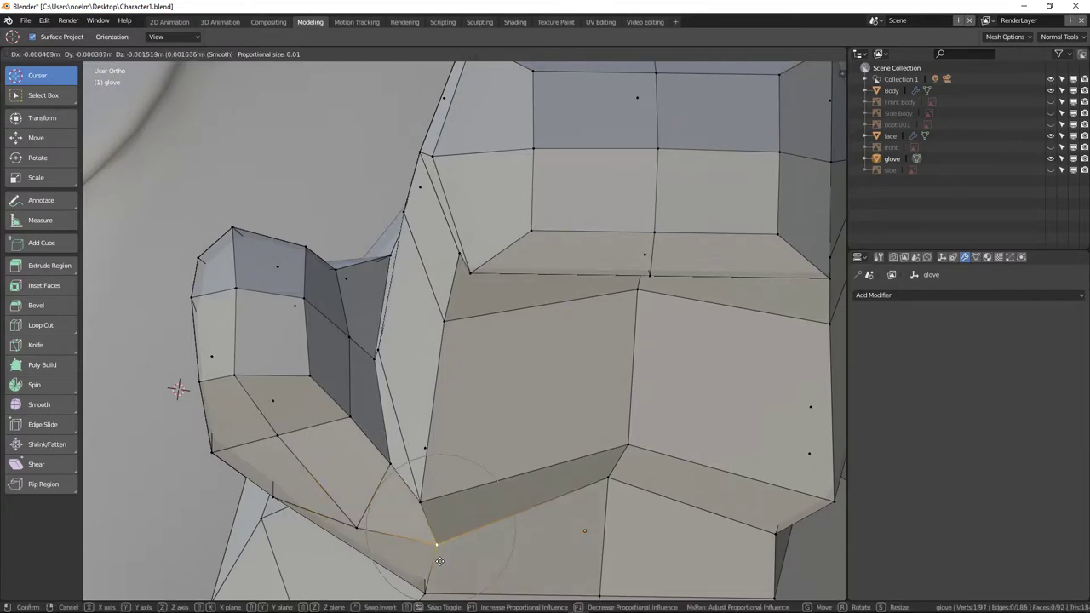
click(439, 562)
key(g)
click(422, 490)
middle_drag(422, 490, 457, 448)
key(g)
click(349, 437)
Reposition a vertex on top of the glove and one at the thumb's base.
scroll(403, 354, down, 2)
right_click(414, 294)
key(g)
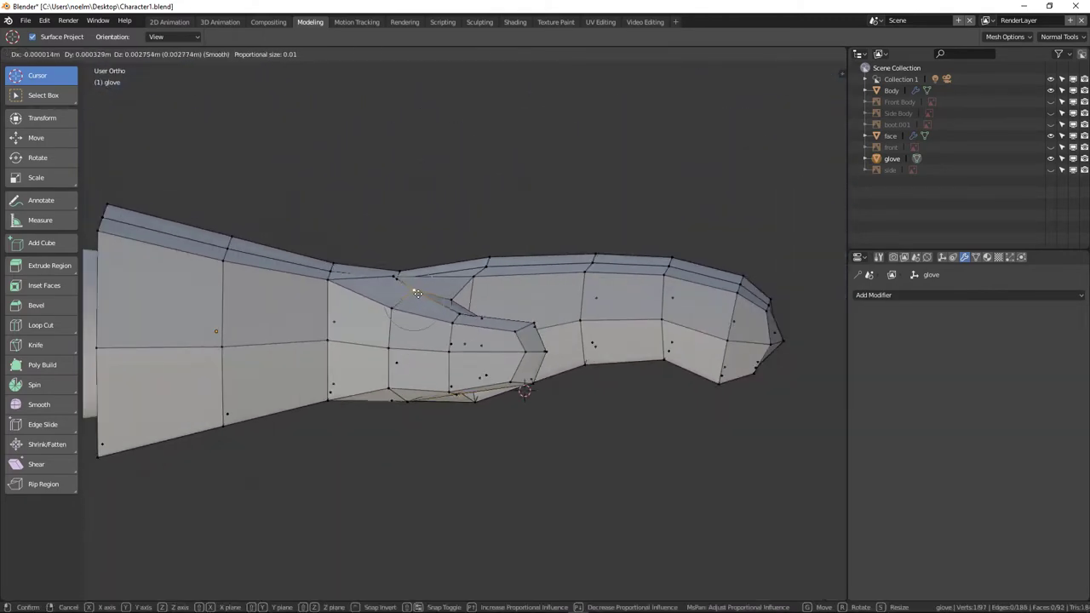
click(413, 297)
middle_drag(304, 349, 373, 381)
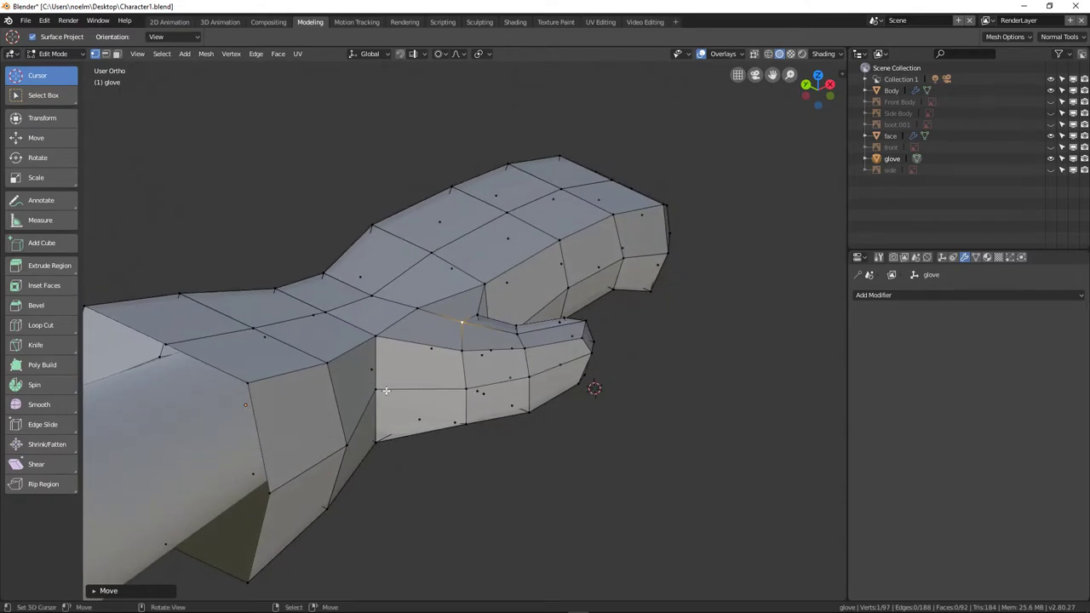
right_click(376, 391)
key(g)
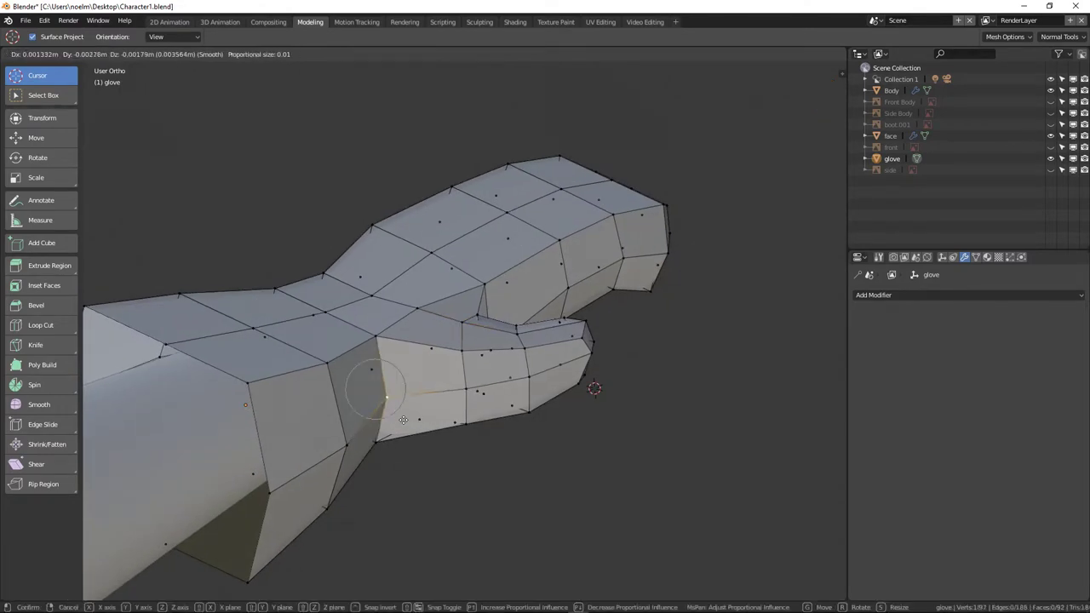
click(411, 424)
Return the glove to Object Mode.
scroll(431, 401, down, 2)
middle_drag(463, 361, 452, 417)
key(Tab)
scroll(559, 419, down, 3)
Select the Body arm mesh and toggle into and out of Edit Mode.
scroll(452, 416, up, 2)
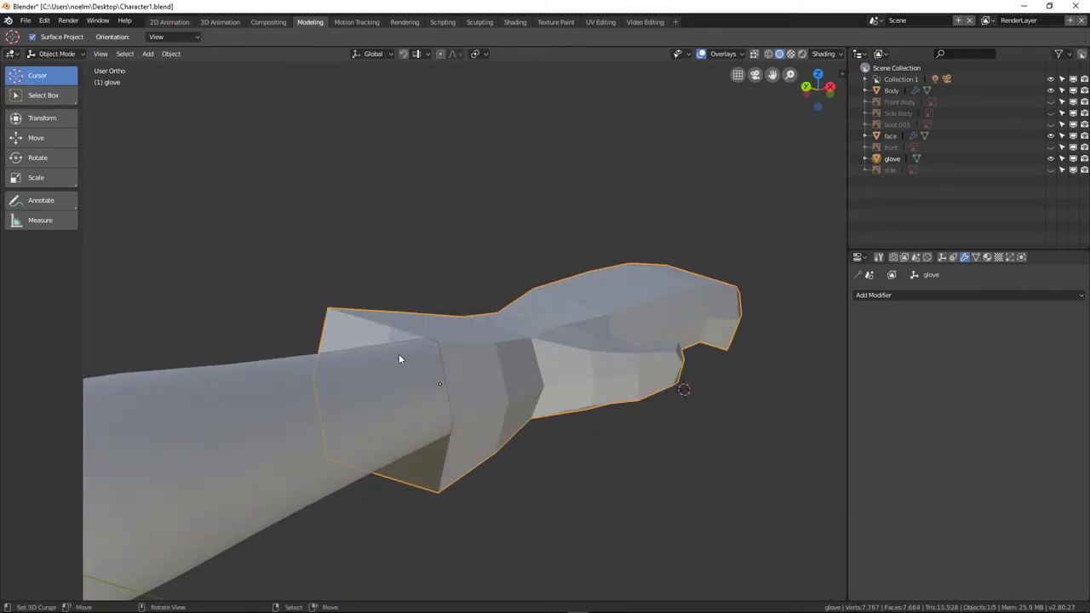
click(382, 376)
key(Tab)
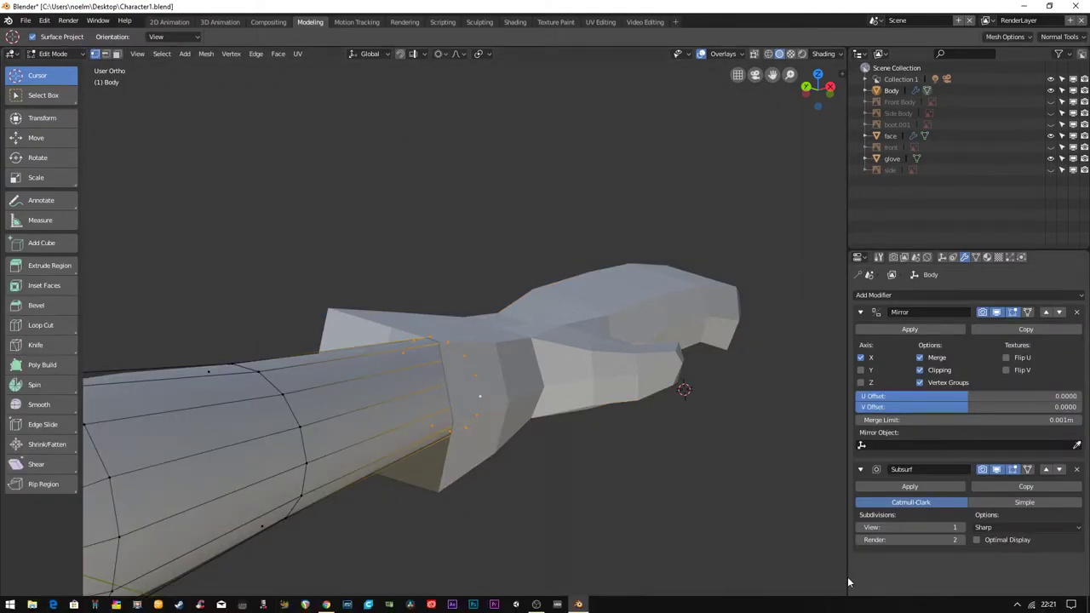
key(Tab)
Open the glove in Edit Mode, select its cuff loop, and view the hand obliquely.
click(462, 351)
key(Tab)
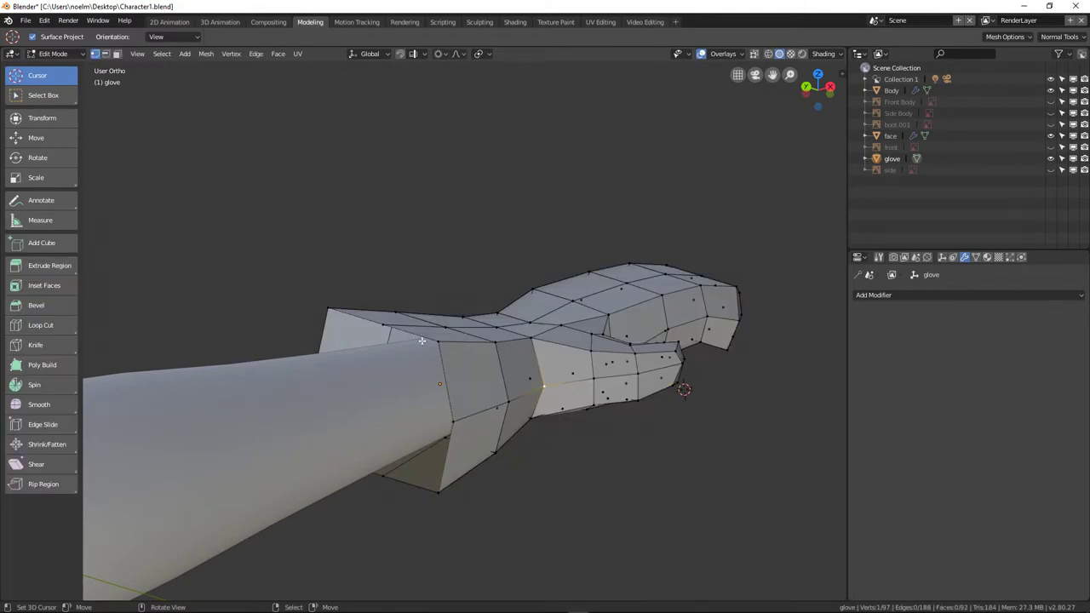
alt+click(444, 353)
middle_drag(444, 353, 594, 476)
middle_drag(675, 486, 506, 474)
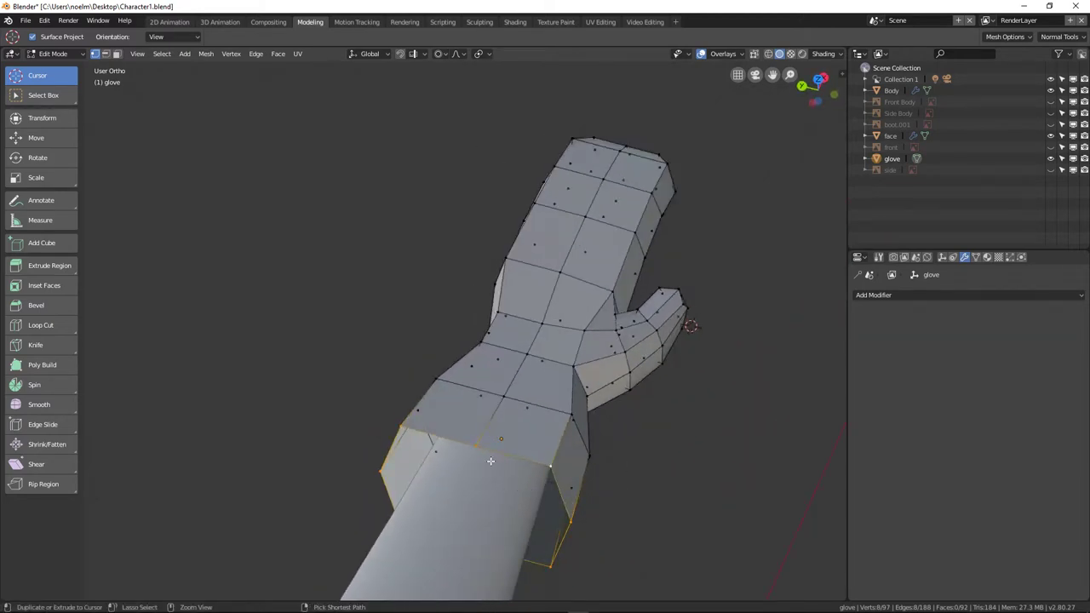
Add two lengthwise loop cuts running along the glove and hand.
key(ctrl+r)
click(452, 424)
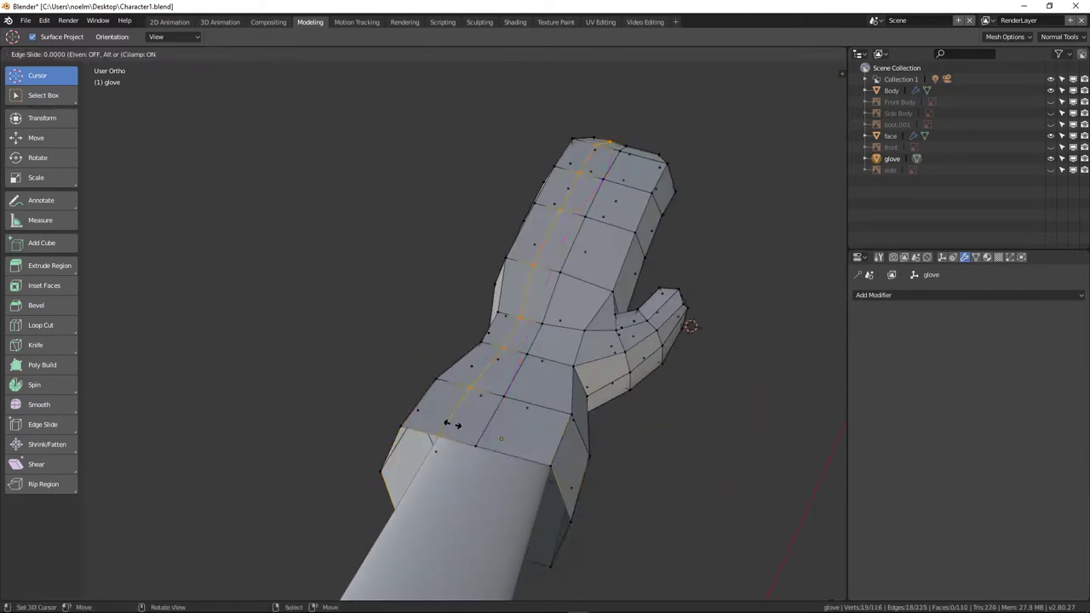
click(452, 424)
key(ctrl+r)
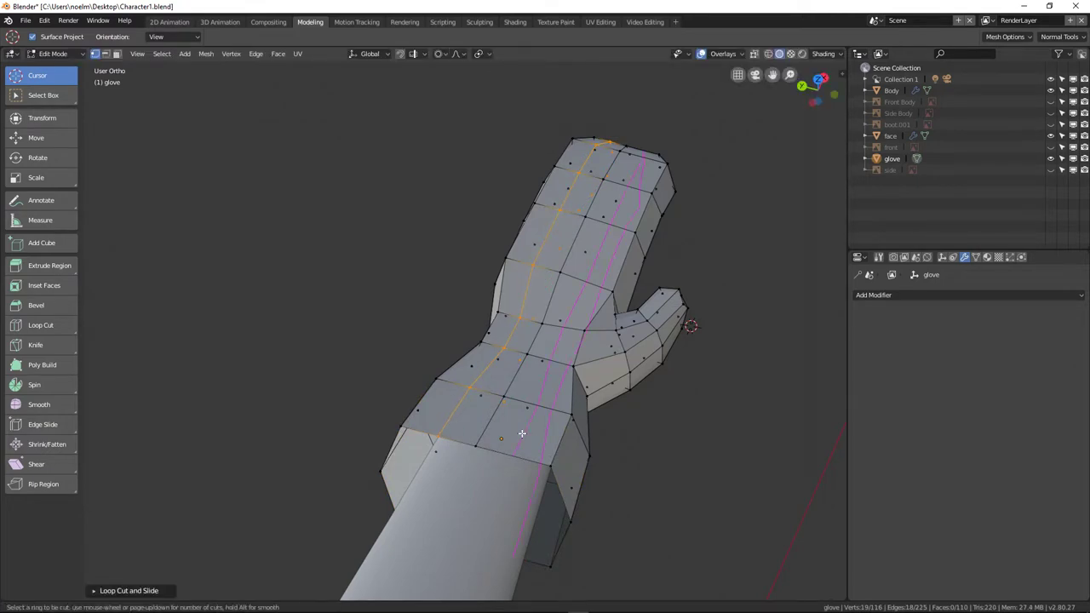
double_click(522, 434)
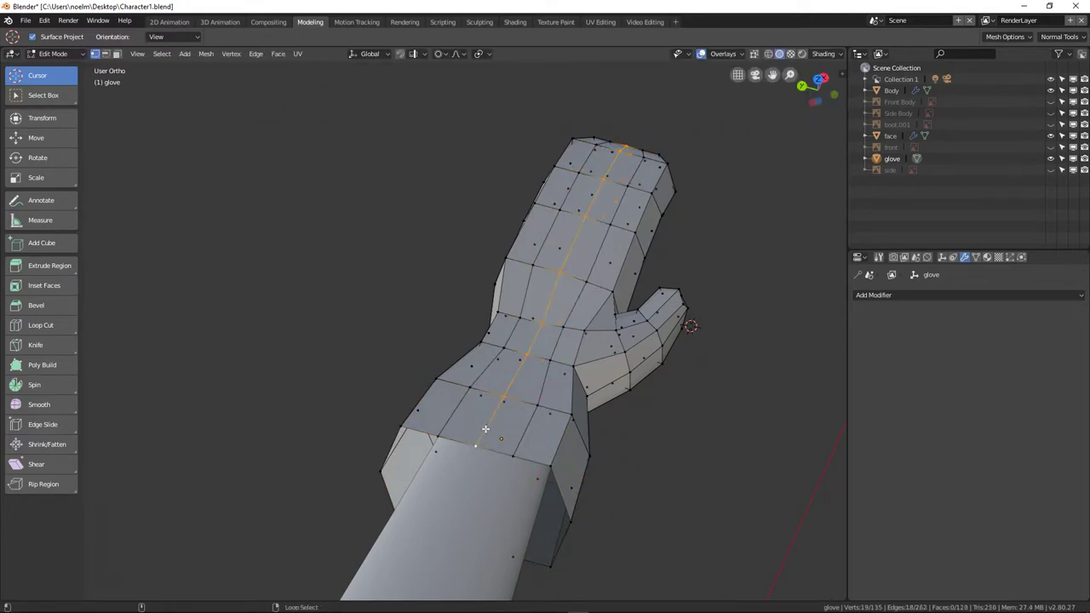
Scale the new glove loop vertically along Z with proportional falloff.
middle_drag(484, 429, 568, 496)
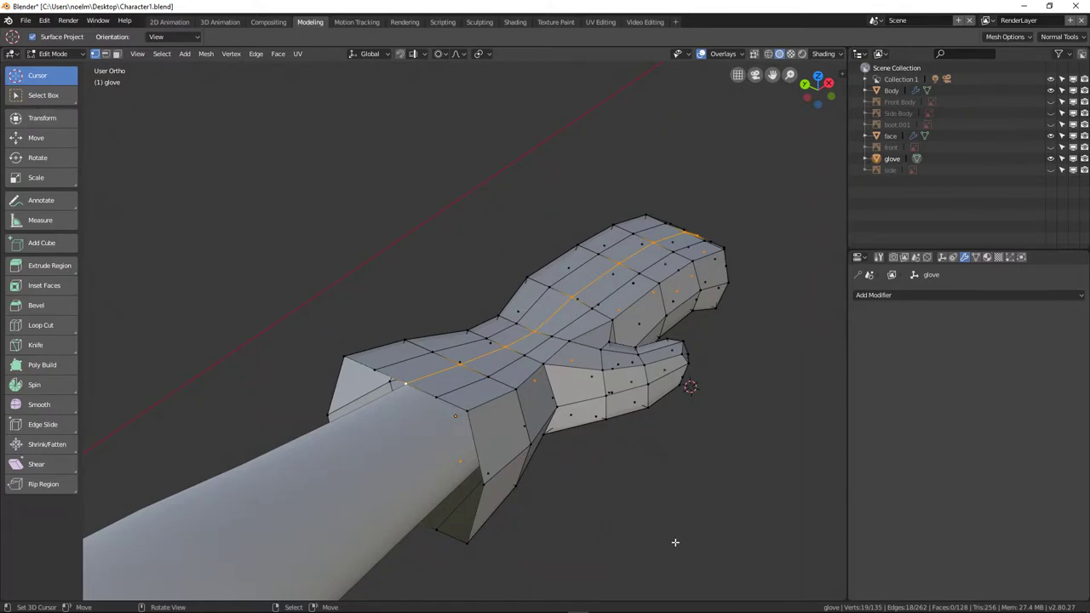
key(s)
key(z)
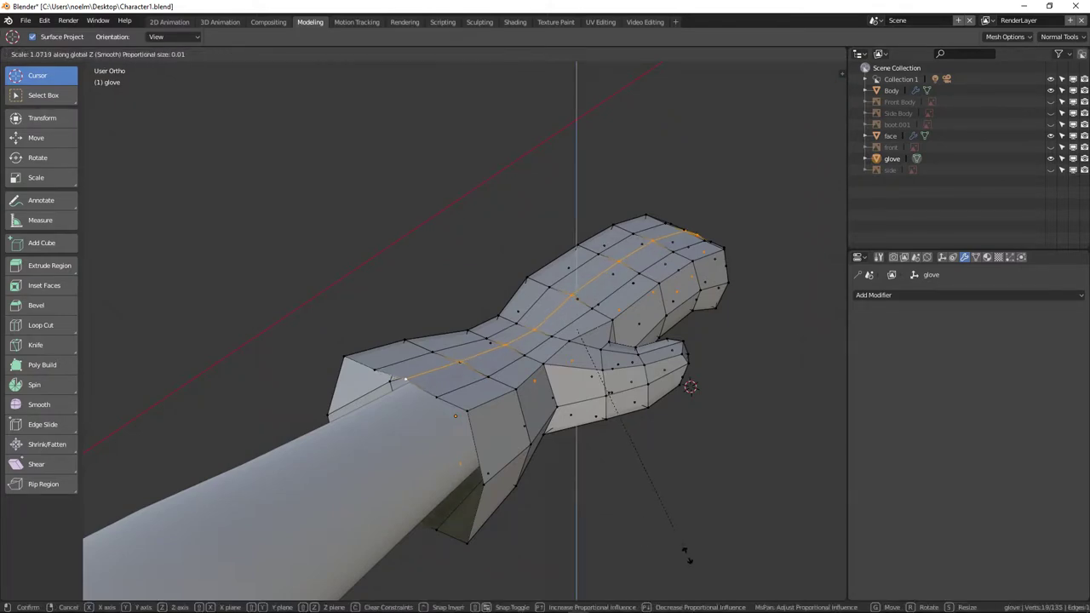
scroll(705, 570, down, 14)
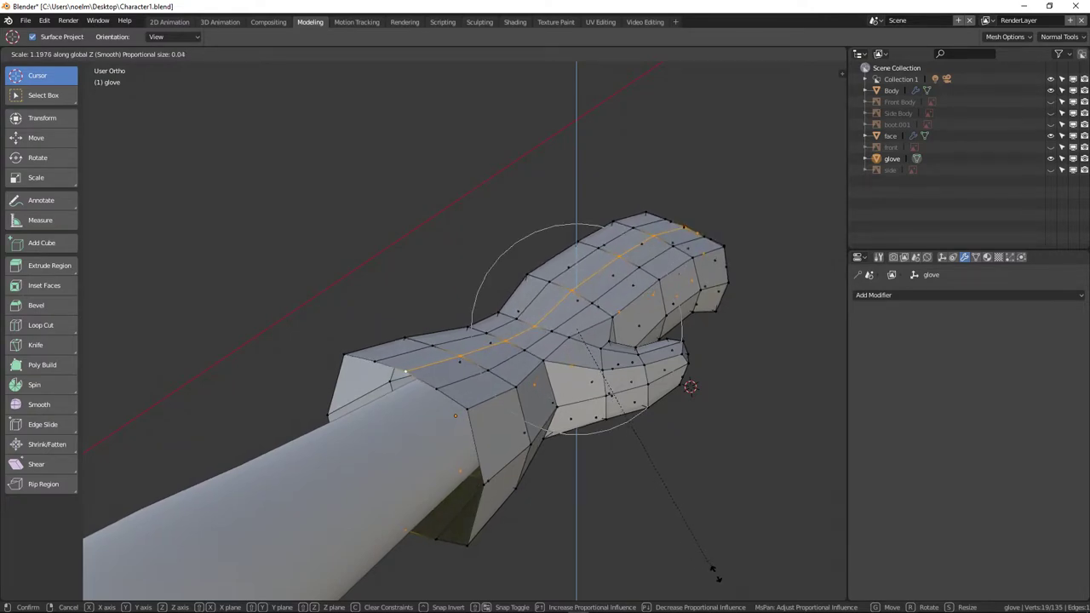
scroll(712, 579, up, 3)
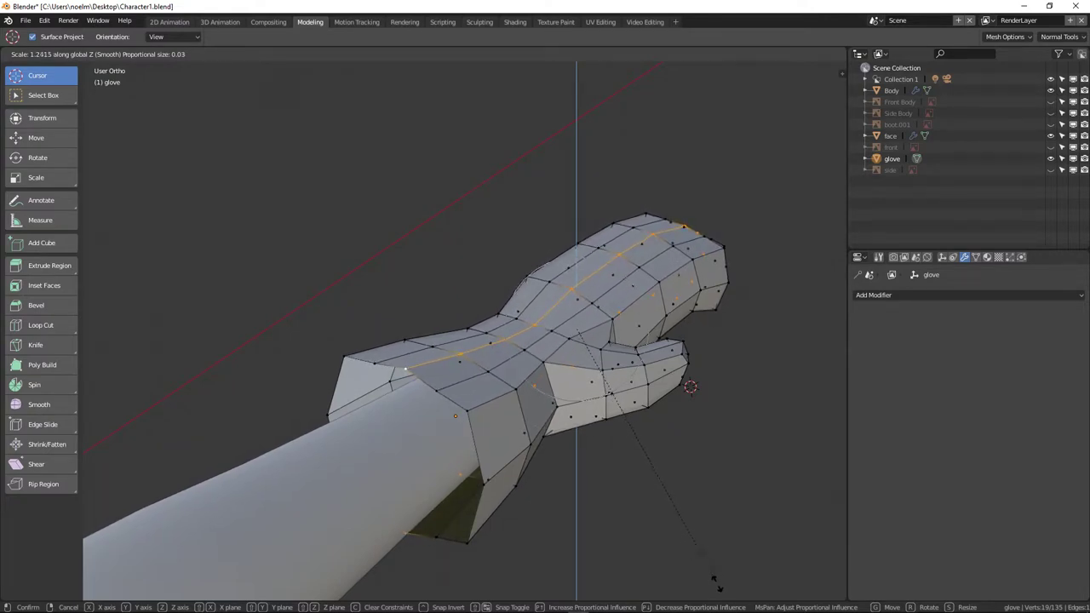
scroll(714, 580, down, 1)
click(662, 566)
Add another lengthwise loop cut along the glove's side.
middle_drag(662, 565, 639, 502)
scroll(590, 494, up, 2)
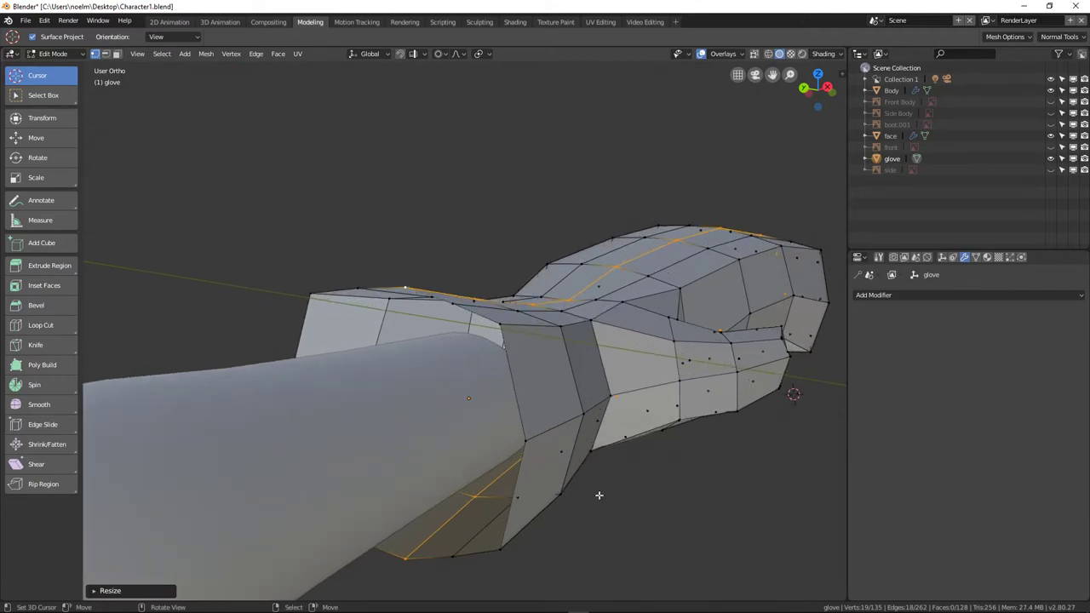
middle_drag(532, 417, 648, 545)
middle_drag(432, 432, 476, 428)
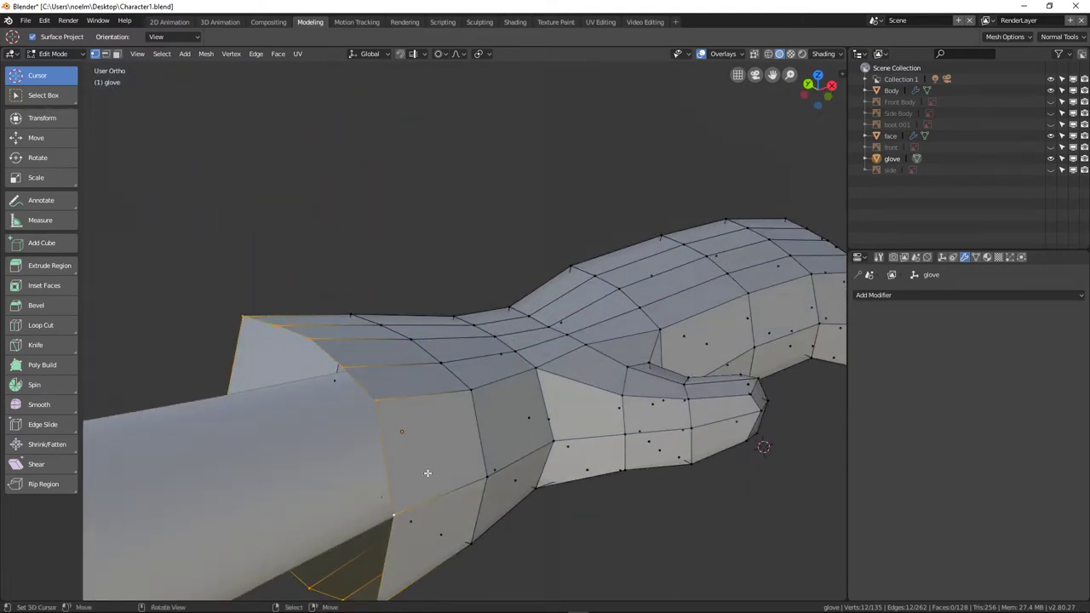
middle_drag(434, 491, 647, 370)
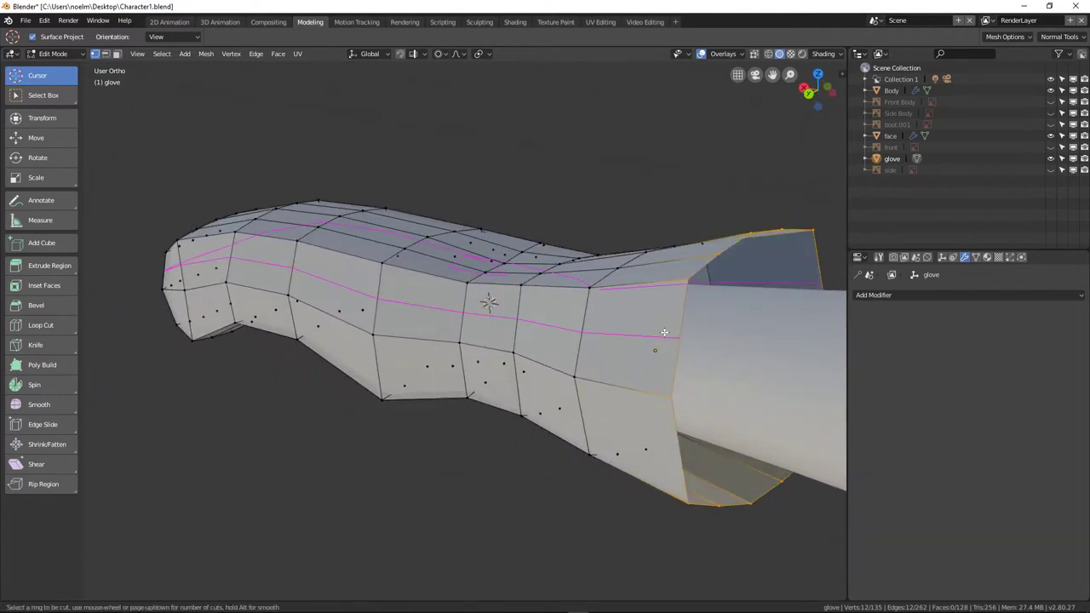
click(665, 332)
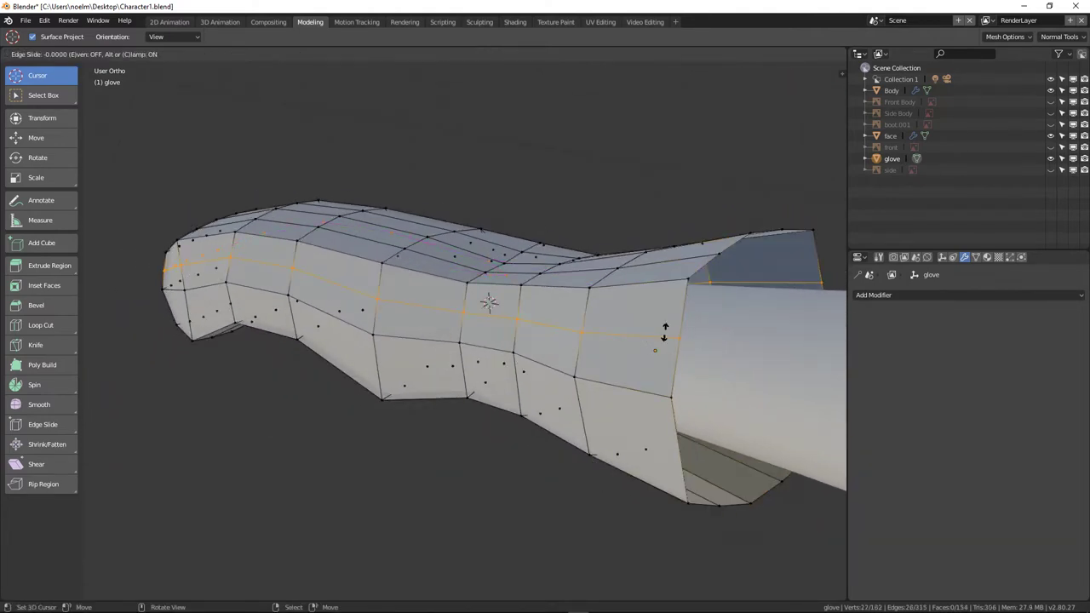
click(665, 332)
Widen the hand by scaling the side loop about 1.04 along Y.
middle_drag(622, 364, 597, 384)
key(s)
key(y)
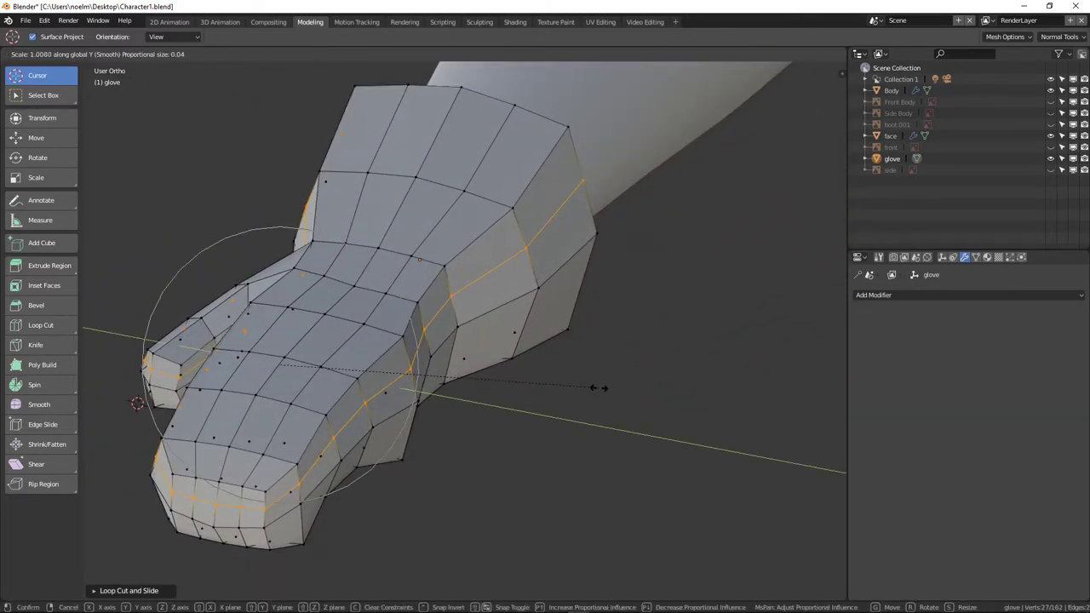
scroll(601, 393, up, 3)
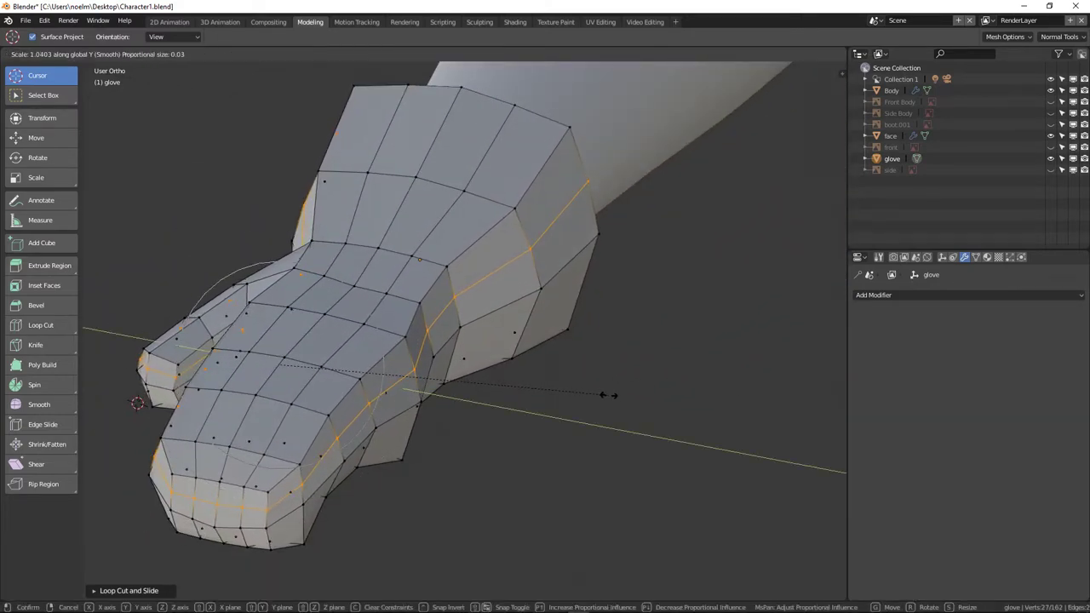
click(606, 395)
middle_drag(596, 390, 518, 397)
Delete the vertices of the glove's open wrist loop and leave Edit Mode.
alt+click(318, 343)
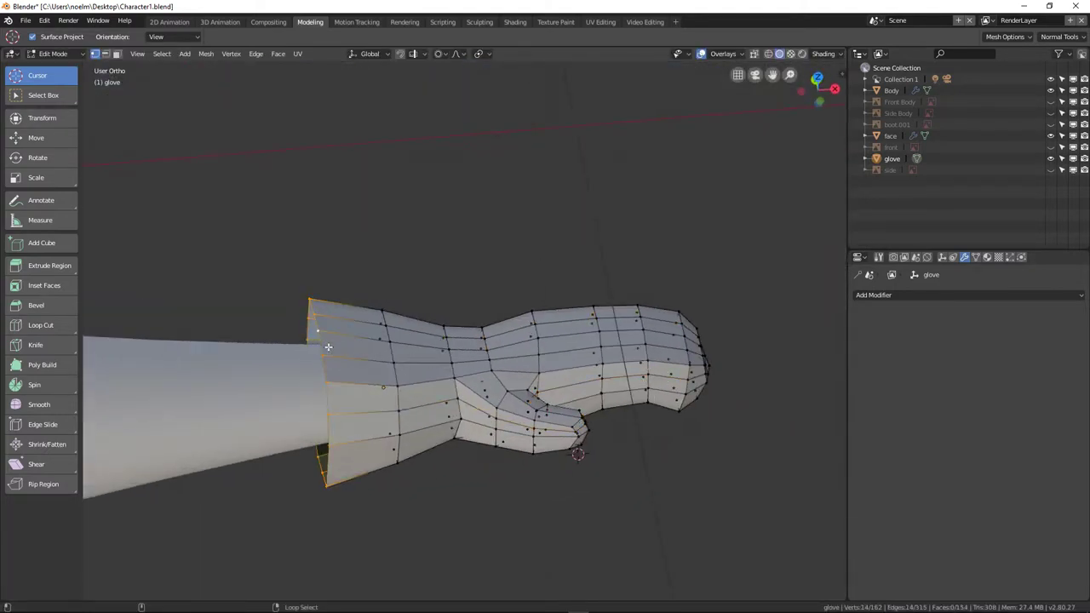
key(x)
click(332, 347)
middle_drag(342, 377, 388, 395)
scroll(388, 395, up, 4)
key(Tab)
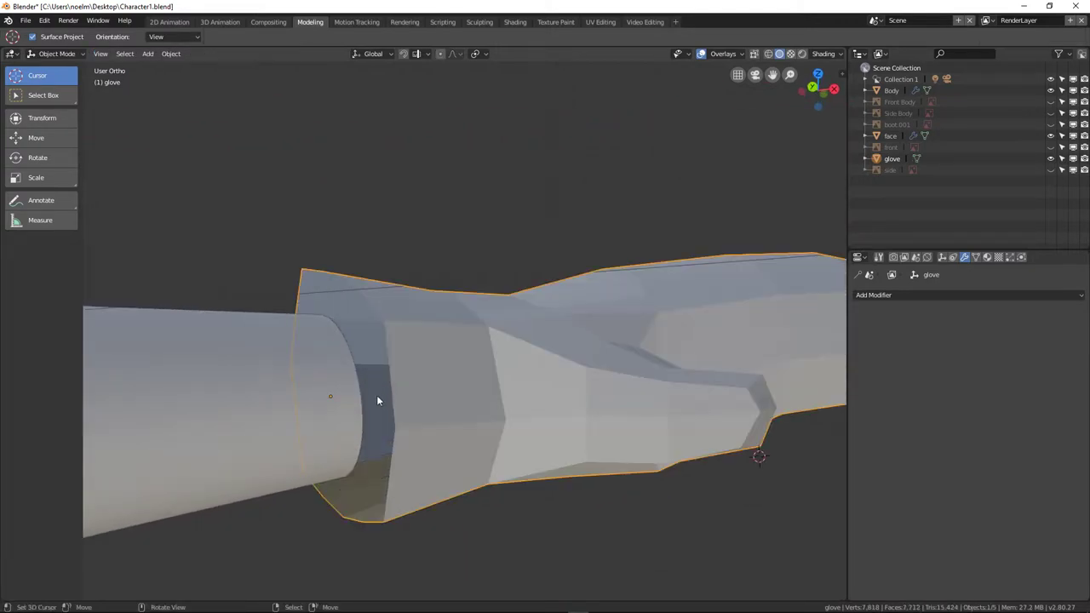
Add the Body to the selection and join the glove into it with Ctrl+J.
scroll(492, 377, down, 3)
scroll(579, 352, down, 4)
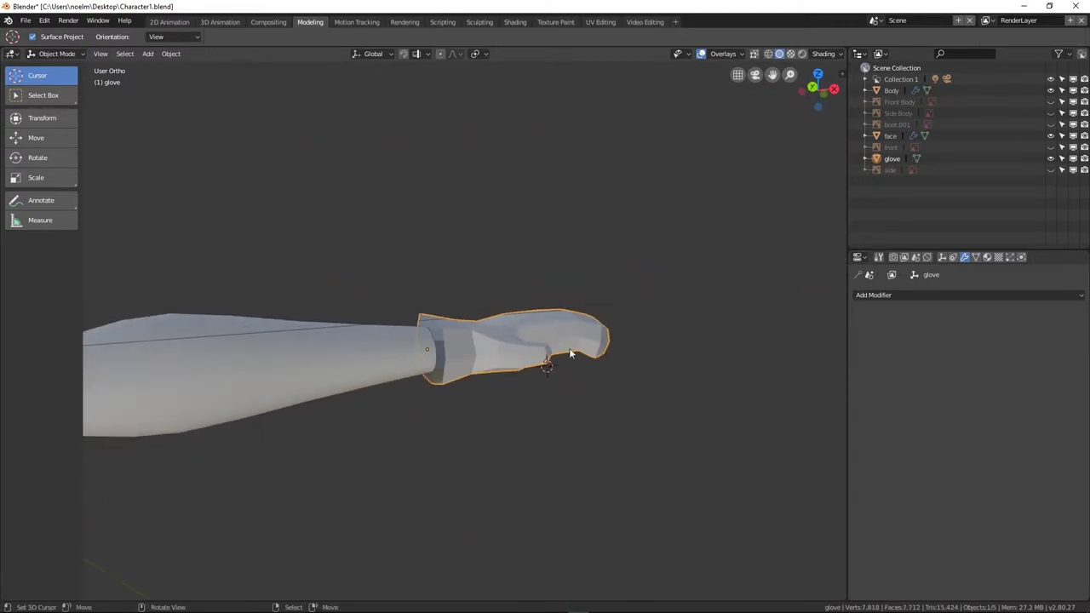
shift+click(330, 362)
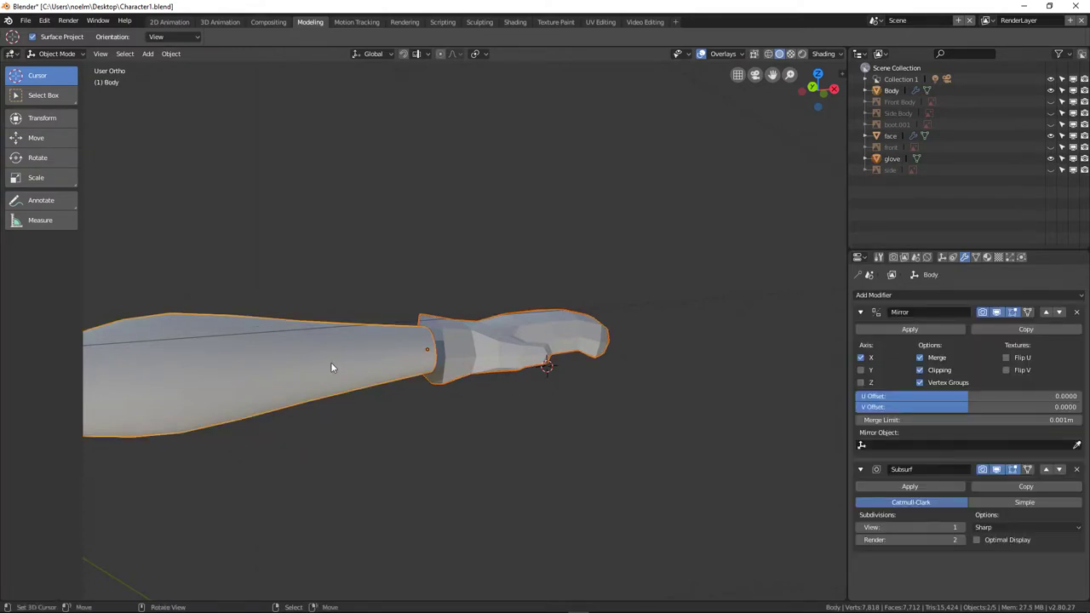
scroll(331, 362, down, 7)
scroll(334, 394, down, 2)
scroll(351, 383, up, 8)
key(ctrl+j)
Frame the arm and hand in front view and enter Edit Mode on the Body.
scroll(437, 391, down, 5)
middle_drag(318, 393, 241, 401)
scroll(371, 395, down, 5)
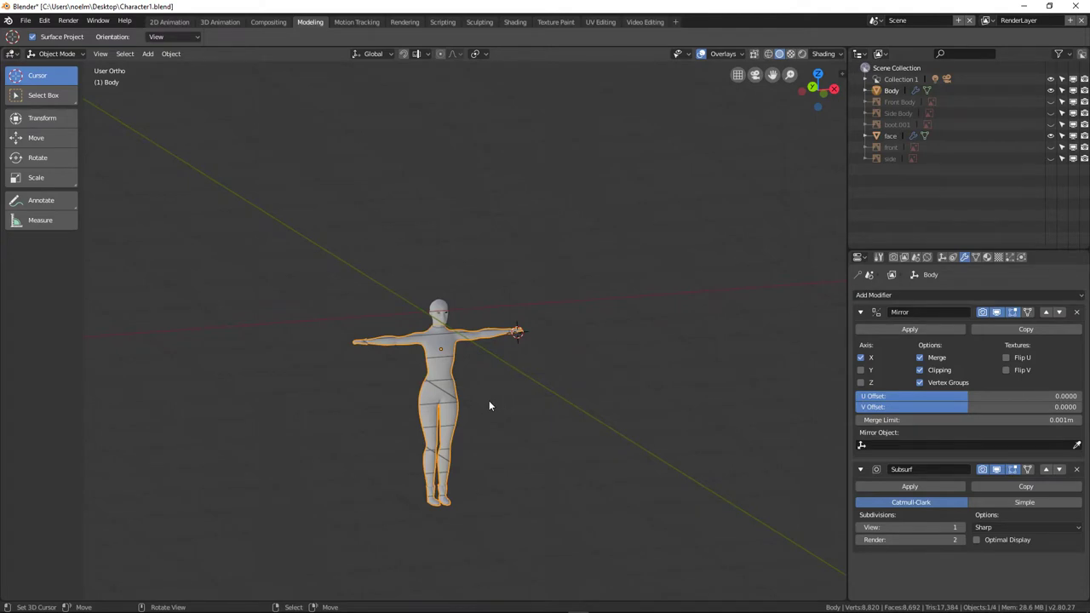
key(KP_1)
scroll(579, 391, up, 6)
ctrl+scroll(588, 354, down, 3)
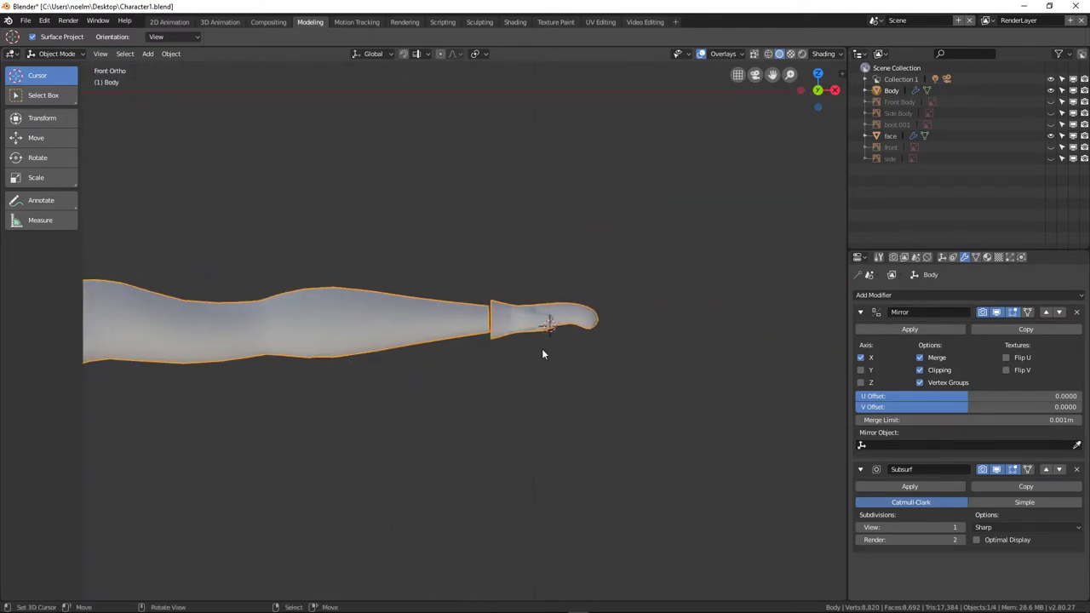
shift+middle_drag(566, 346, 448, 352)
scroll(456, 344, up, 4)
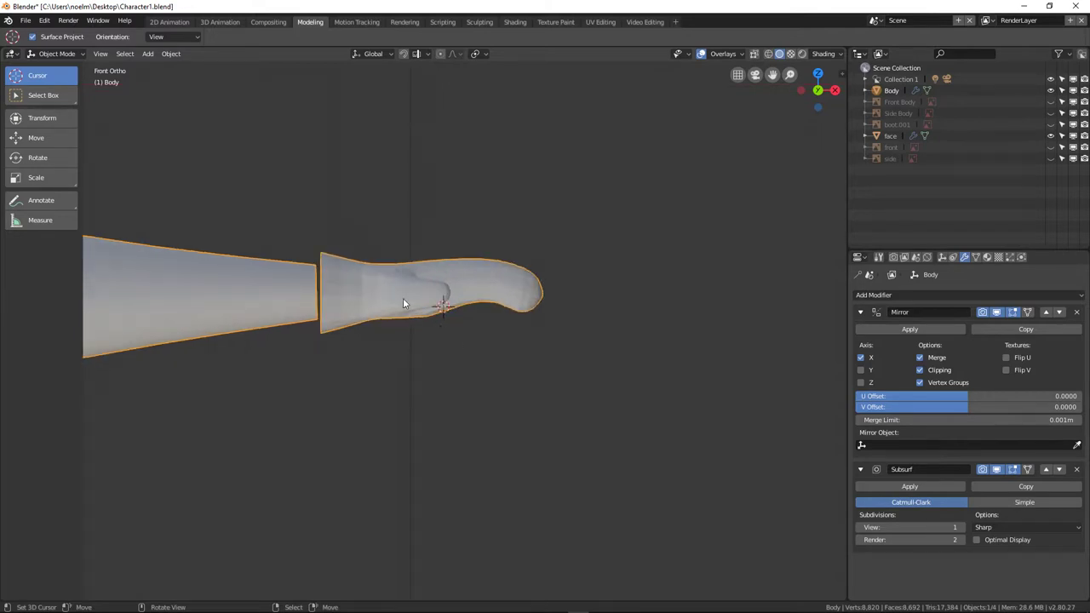
key(Tab)
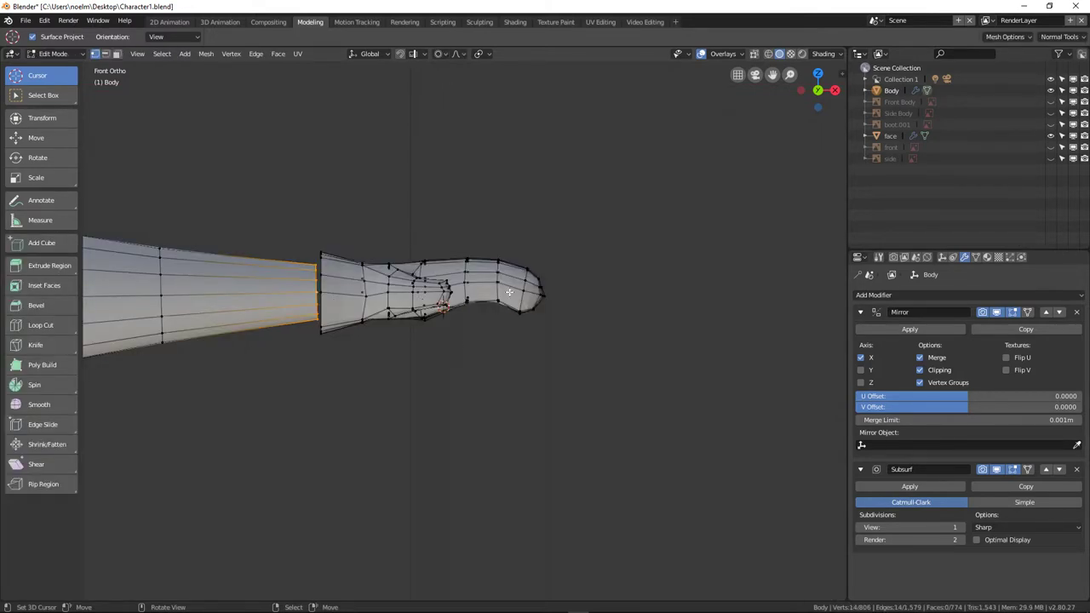
In wireframe, box-select the hand tip and pull it farther out with proportional editing.
key(z)
click(407, 287)
scroll(520, 280, up, 2)
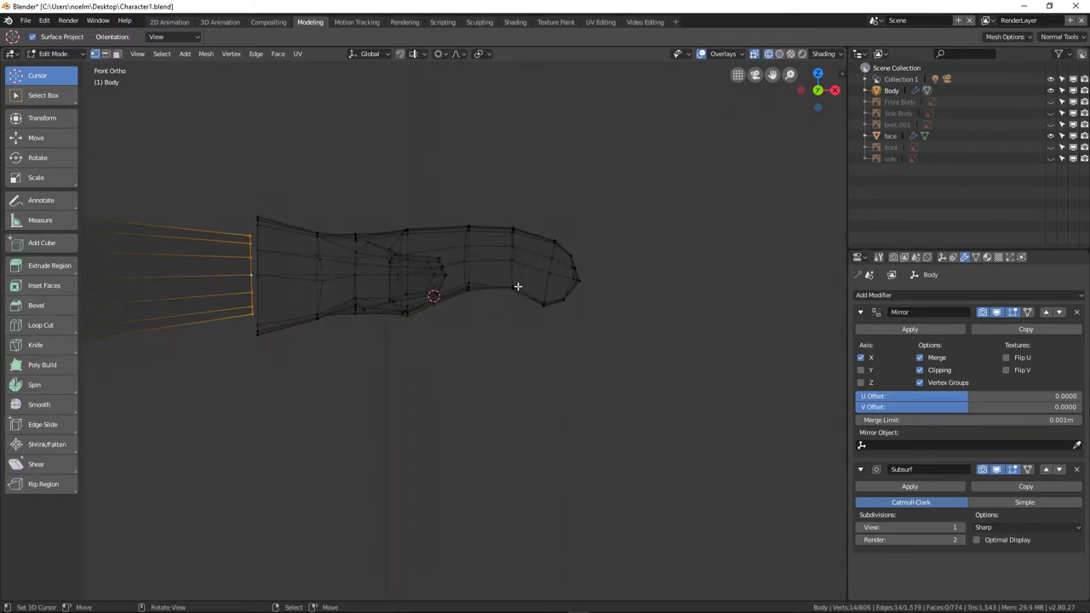
key(alt+a)
key(b)
drag(450, 190, 632, 333)
key(g)
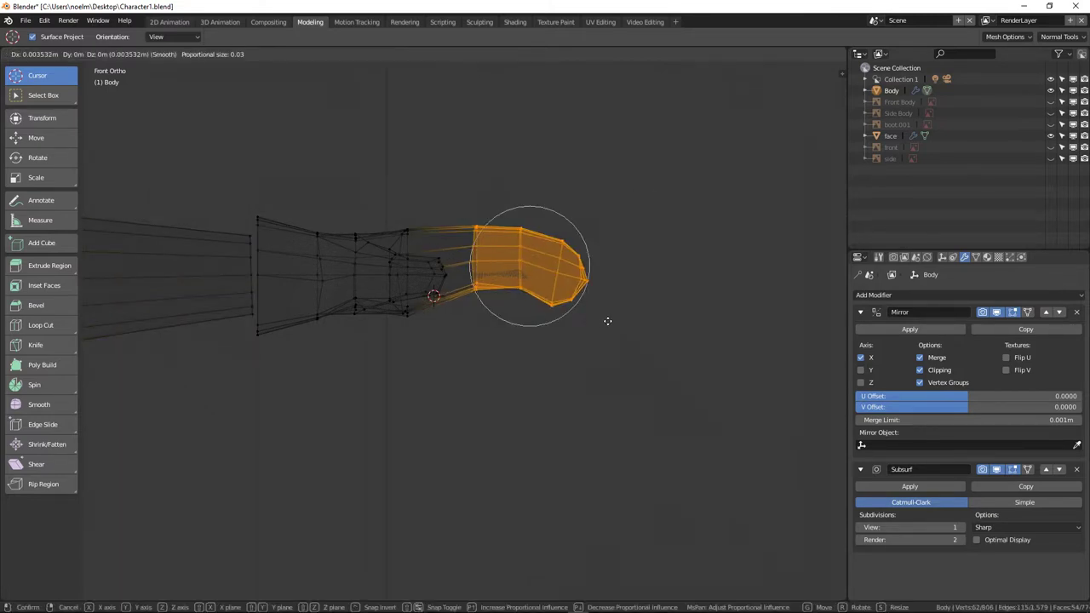
click(622, 330)
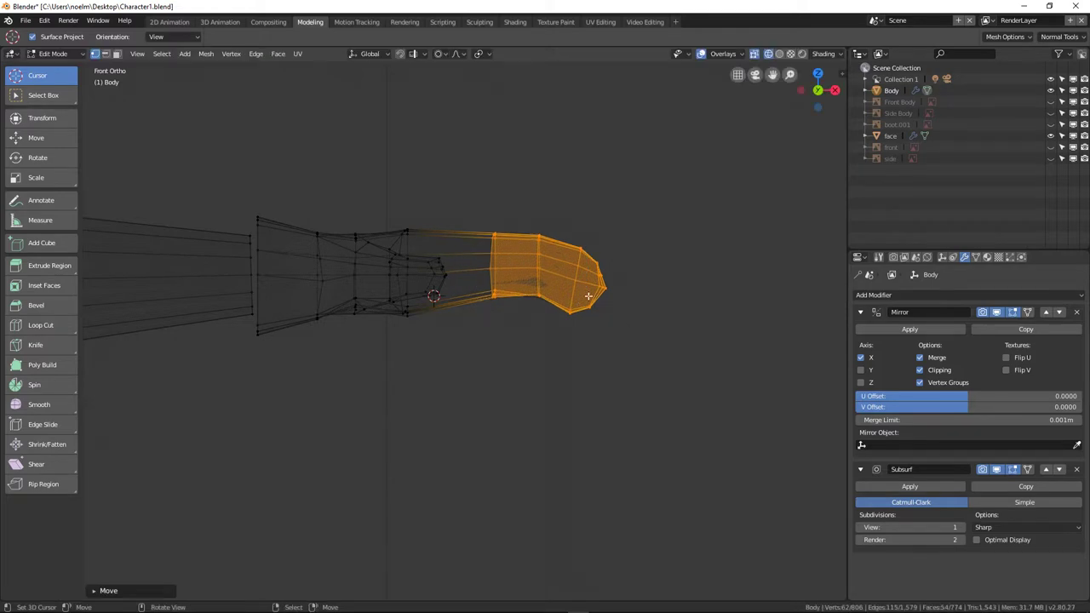
Select an edge ring across the hand and move it about 0.014 m toward the wrist.
alt+click(484, 260)
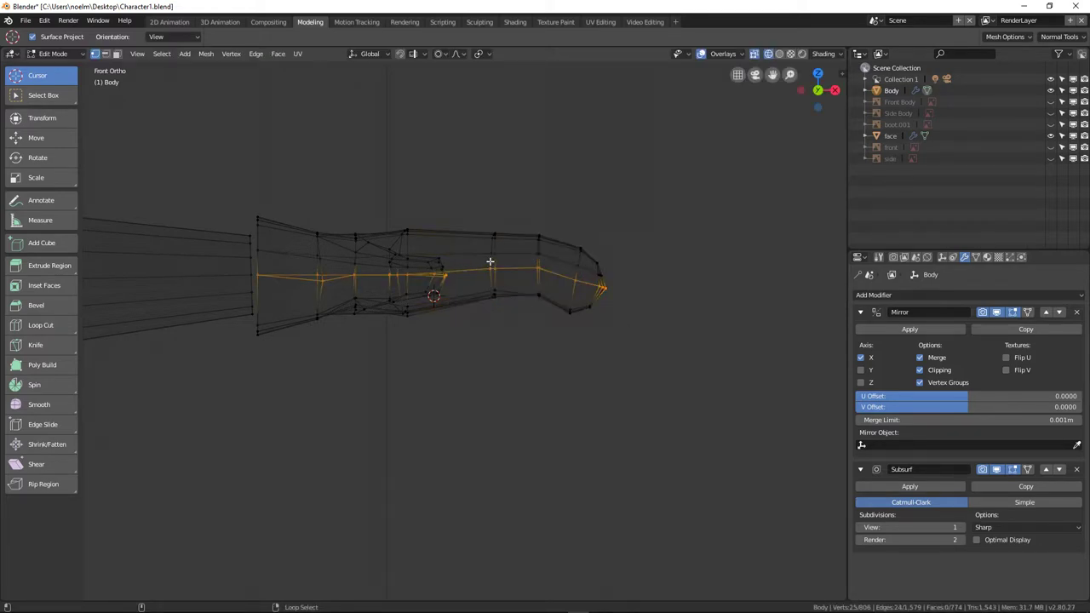
alt+click(490, 255)
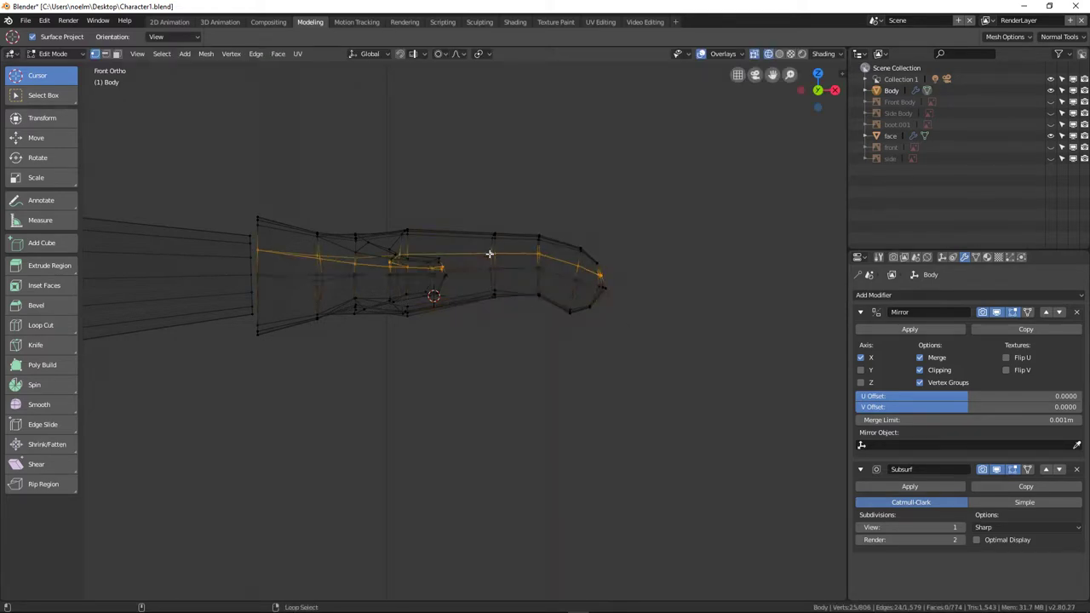
alt+click(489, 285)
alt+click(489, 285)
alt+click(491, 282)
middle_drag(491, 282, 369, 361)
alt+click(370, 347)
alt+click(371, 349)
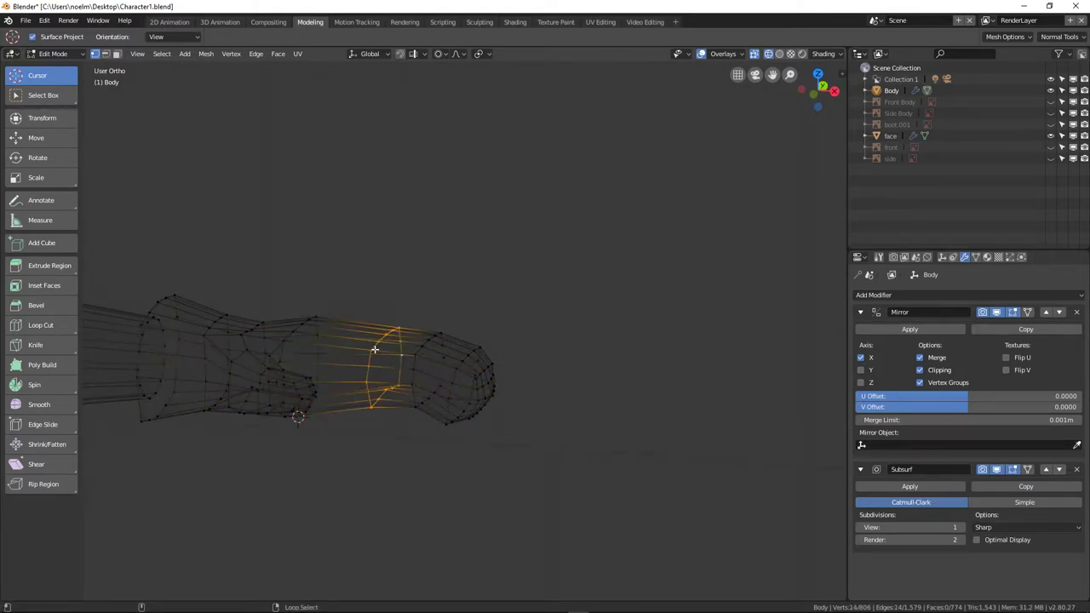
key(KP_1)
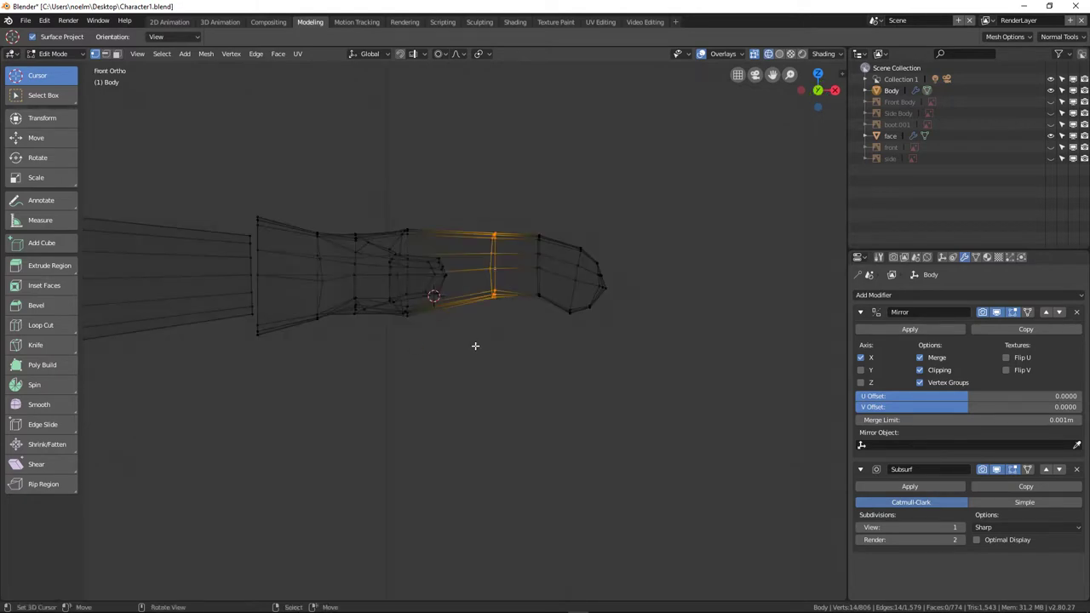
key(g)
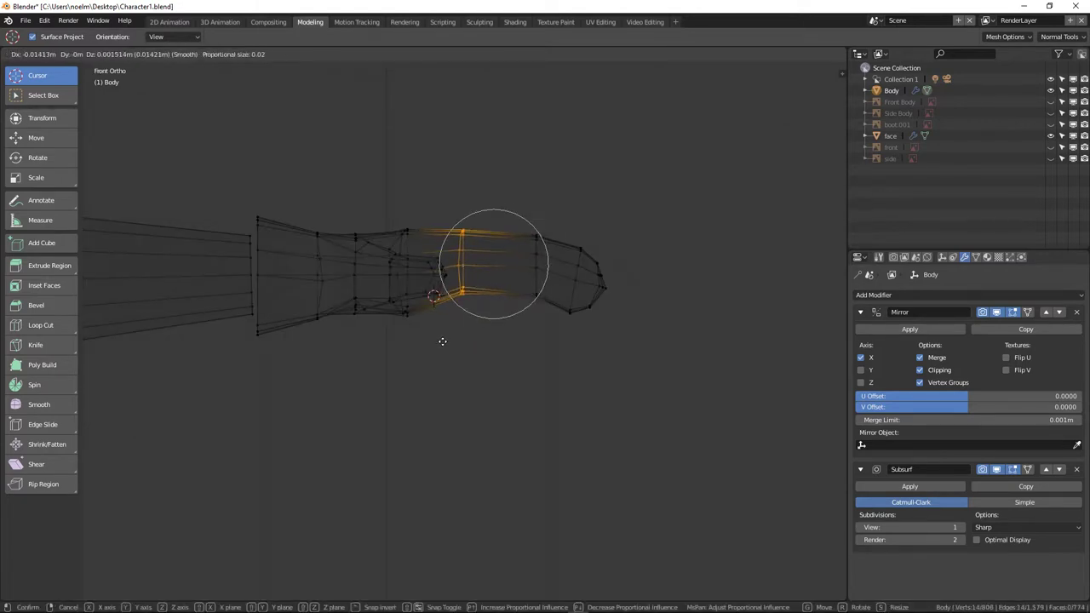
click(442, 342)
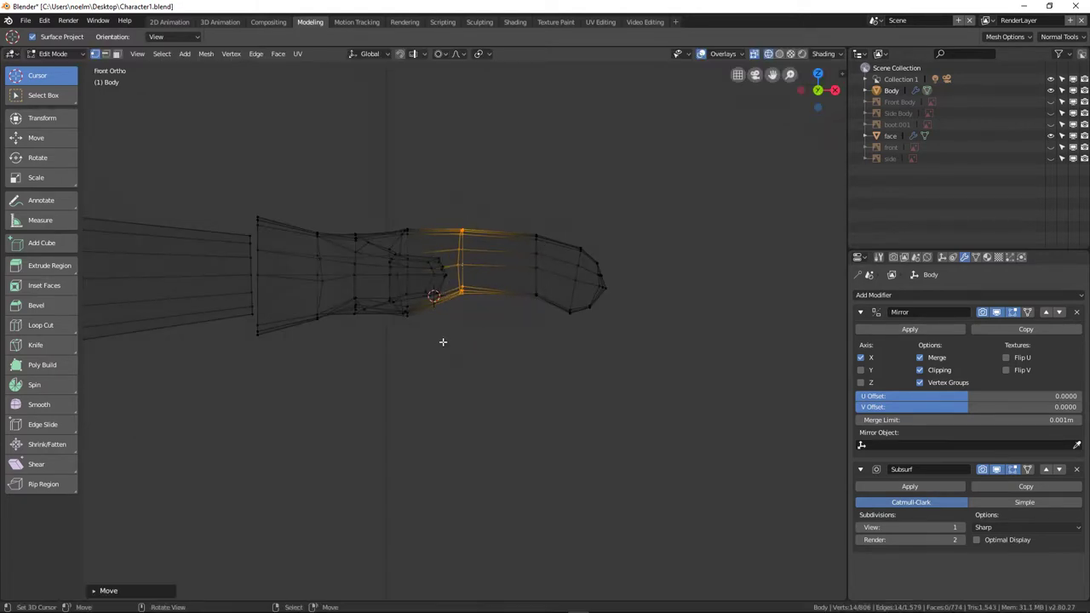
Bridge the hand's open loop and the arm's end loop with Bridge Edge Loops.
alt+click(260, 293)
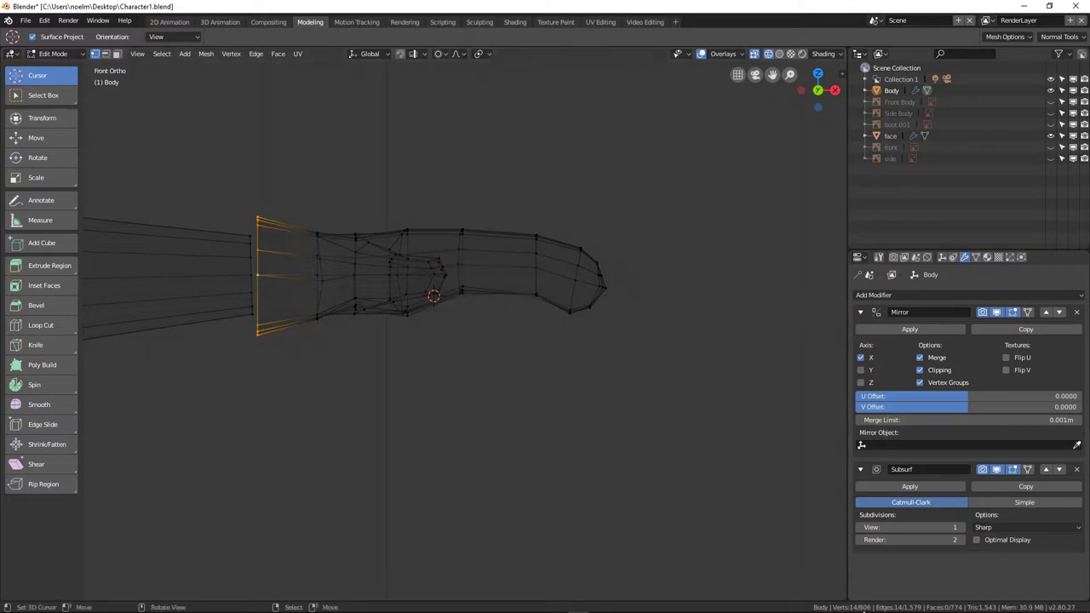
alt+shift+click(252, 275)
click(255, 54)
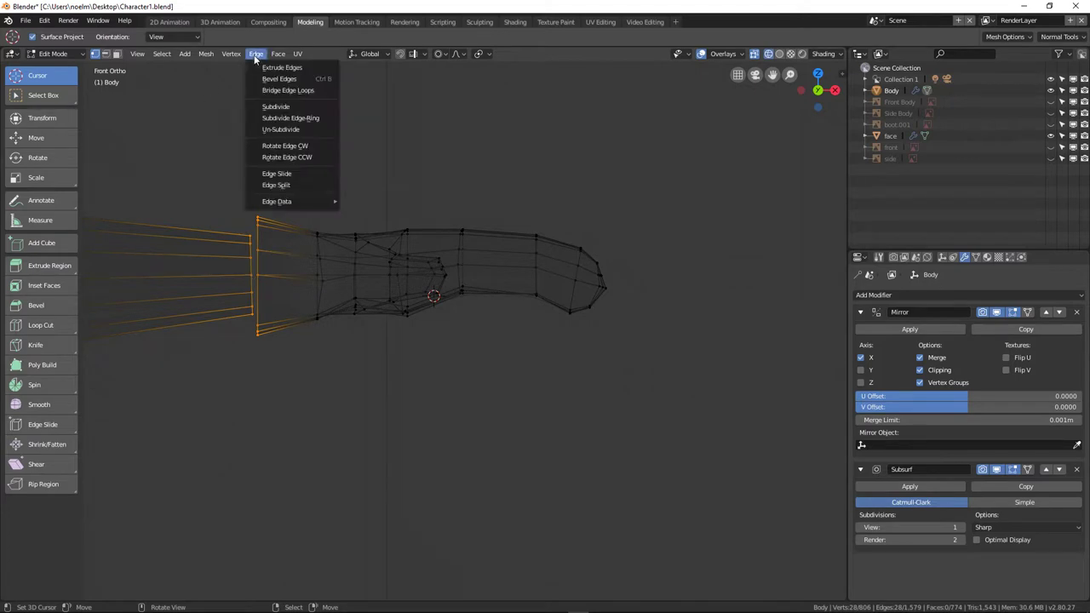
click(281, 90)
middle_drag(275, 188, 347, 217)
alt+click(348, 216)
Return to solid shading and check the join from side and front views.
key(z)
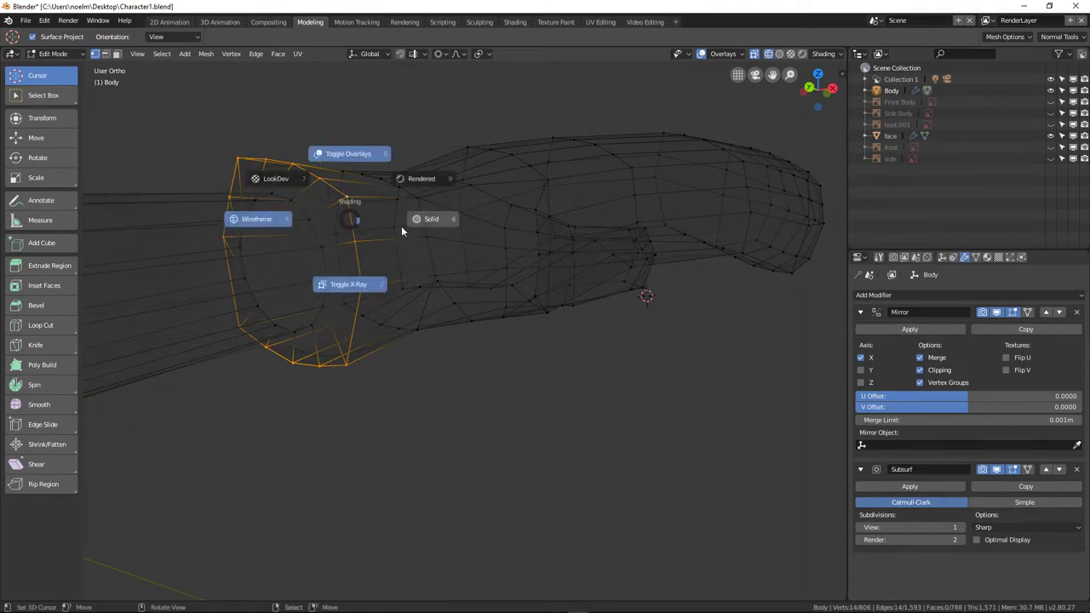
click(429, 219)
key(KP_3)
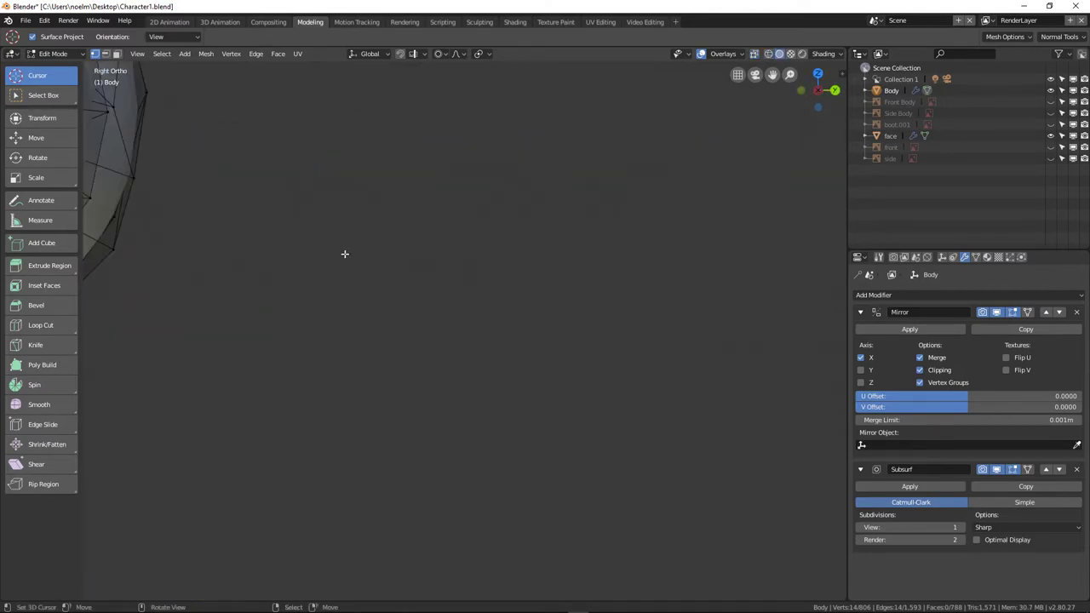
key(KP_1)
Slide the wrist join loop along the forearm to a new position.
shift+middle_drag(294, 253, 367, 266)
scroll(349, 292, up, 3)
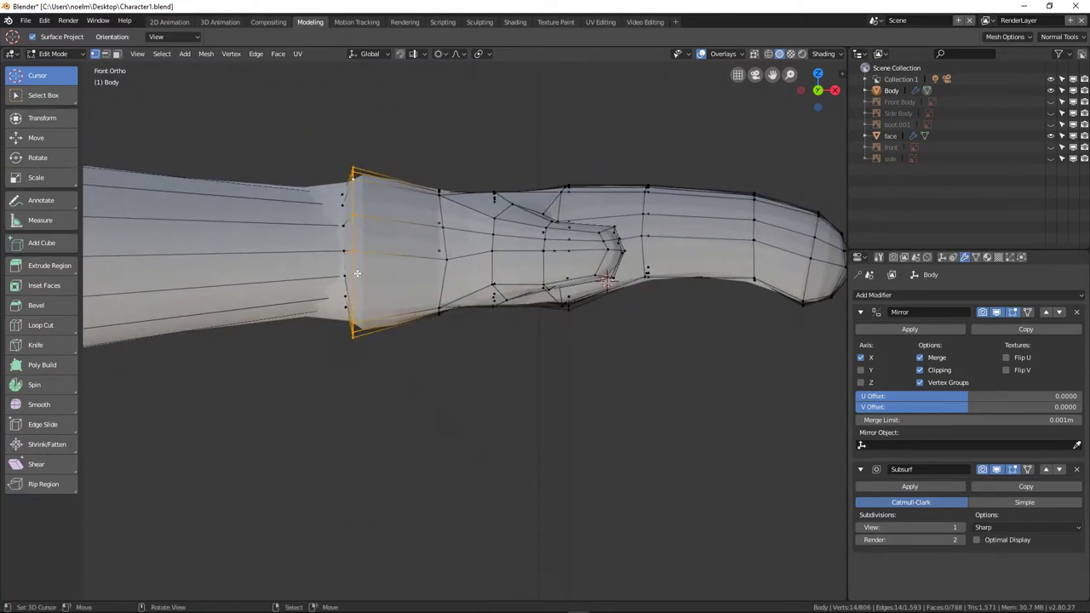
key(g)
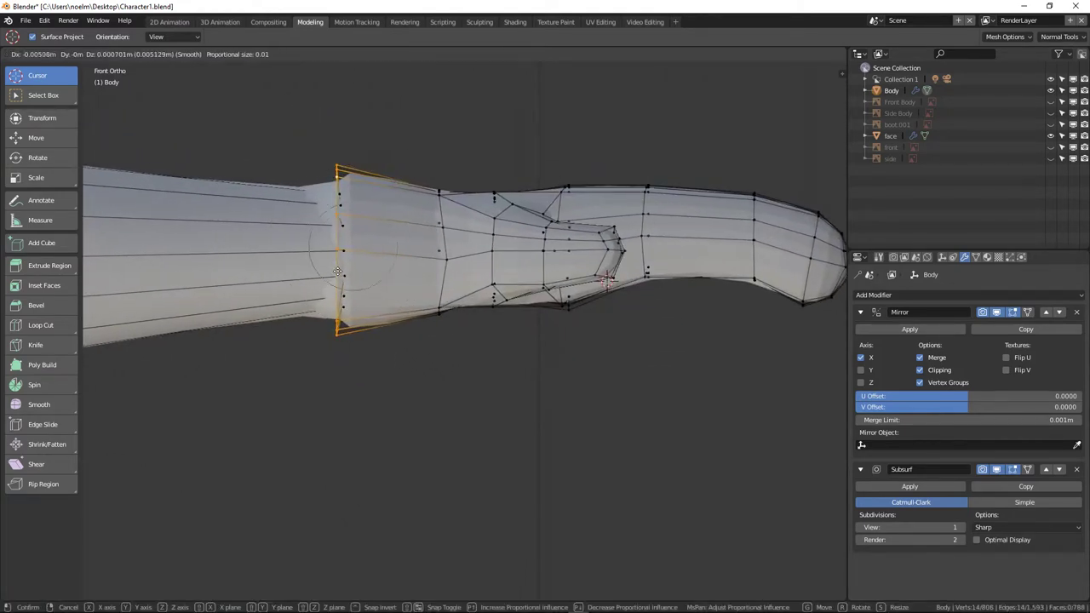
click(337, 273)
scroll(324, 282, down, 3)
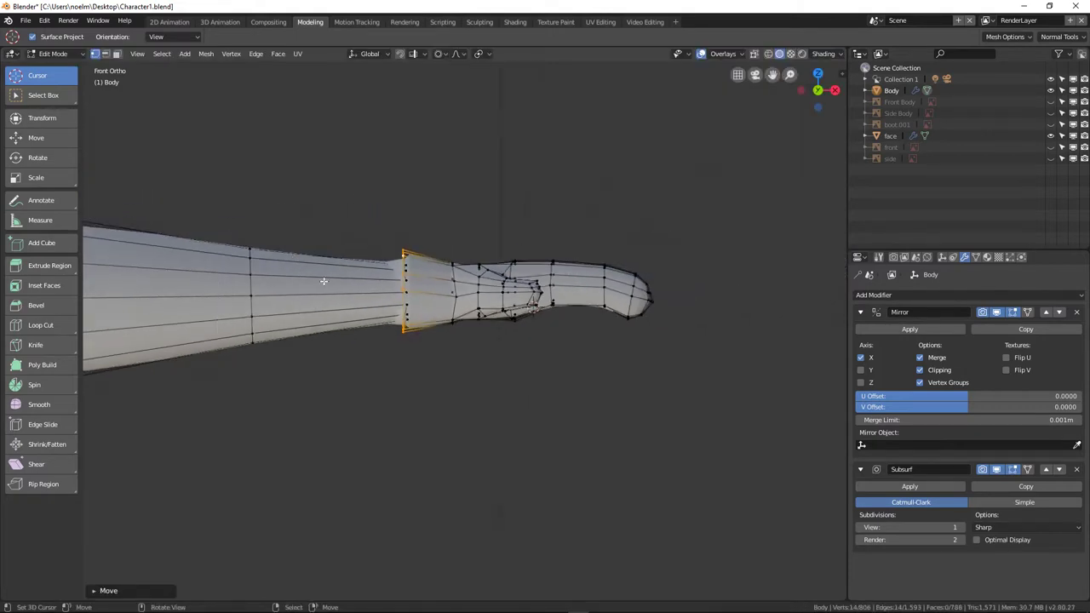
key(g)
key(g)
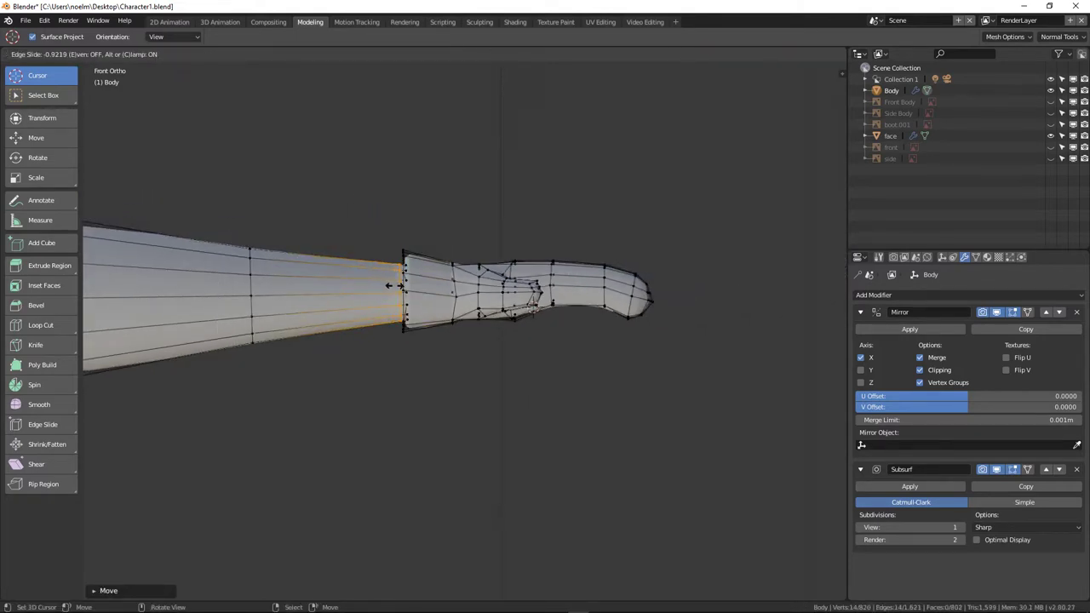
click(395, 285)
scroll(400, 255, up, 3)
Add a new edge loop cut near the wrist.
key(ctrl+r)
click(398, 216)
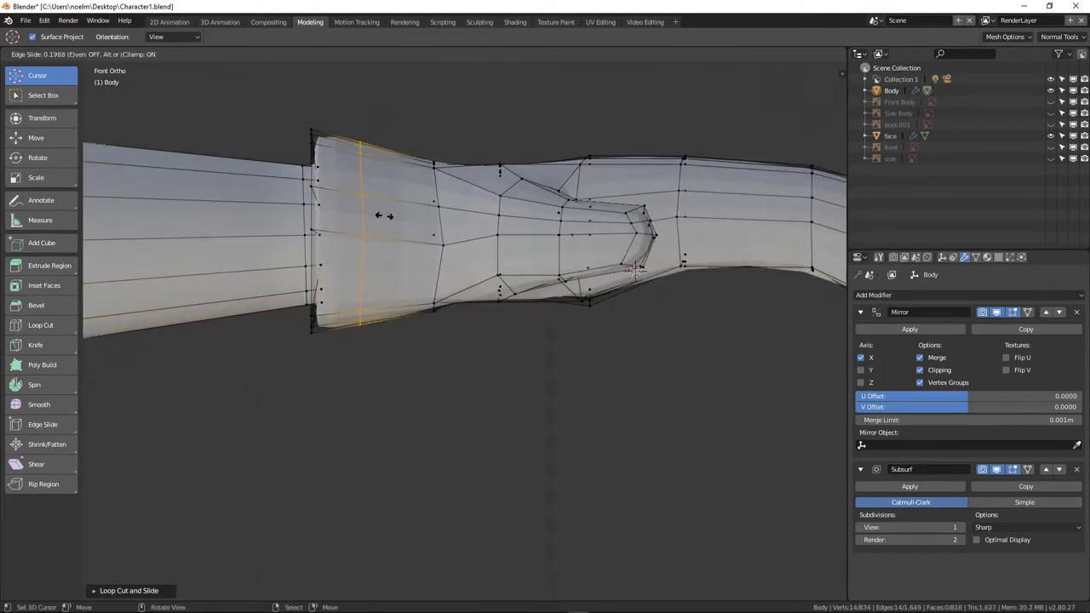
click(345, 211)
scroll(345, 211, down, 3)
middle_drag(345, 211, 520, 285)
scroll(466, 294, up, 3)
scroll(569, 259, up, 3)
Shrink the cuff's rim loop to about 0.85 scale.
alt+click(569, 259)
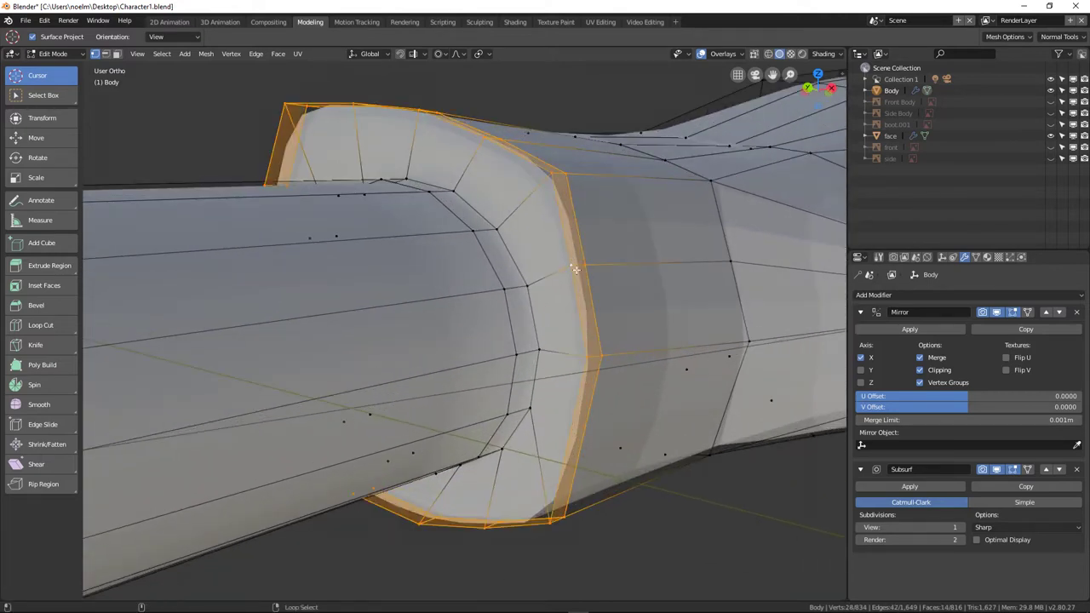
key(s)
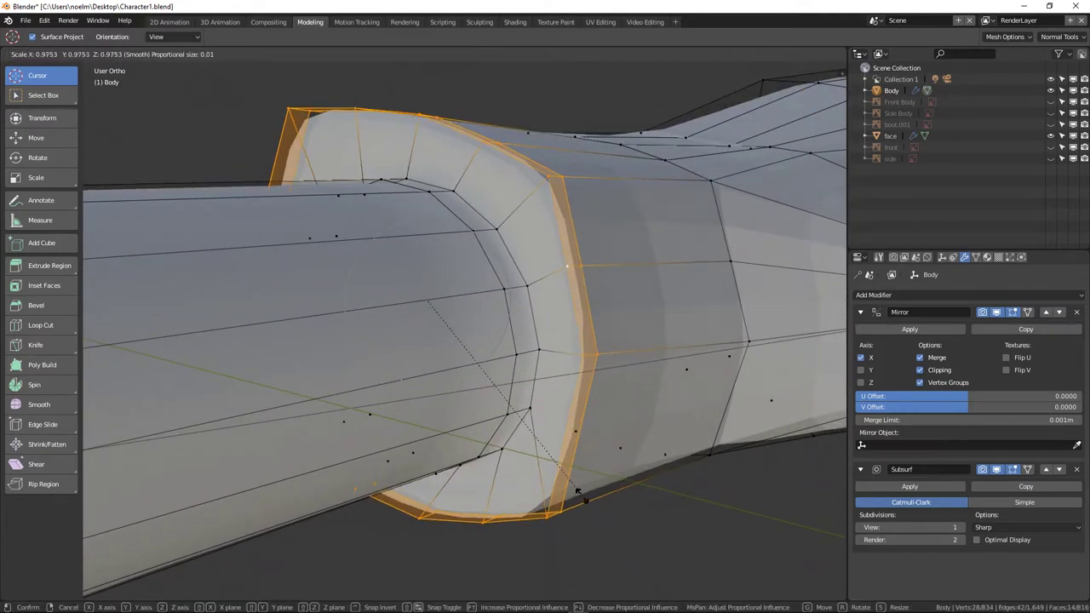
mouse_move(567, 465)
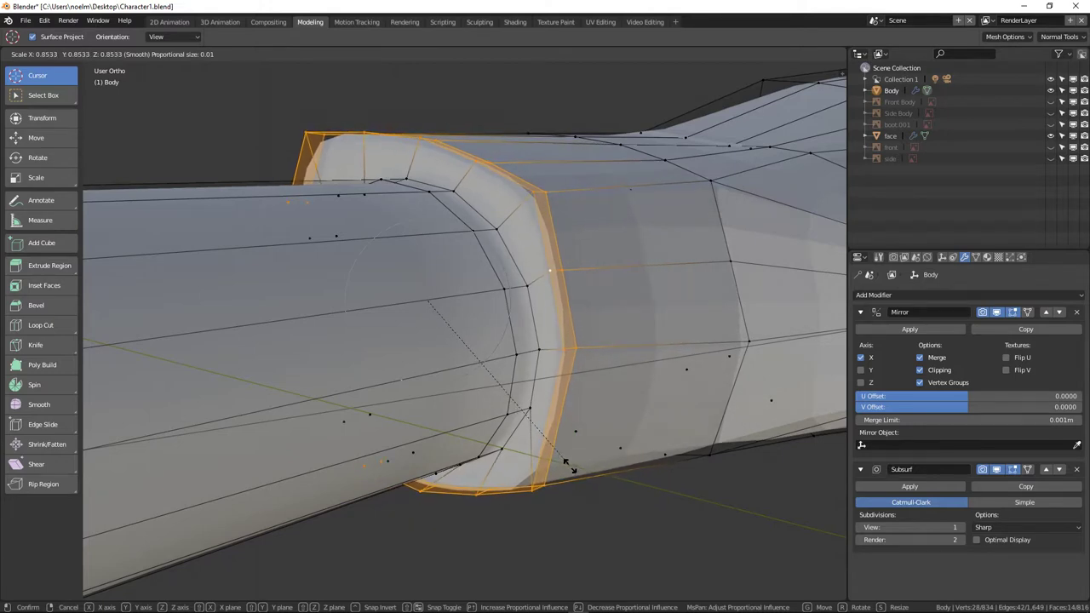
click(570, 458)
scroll(570, 458, down, 5)
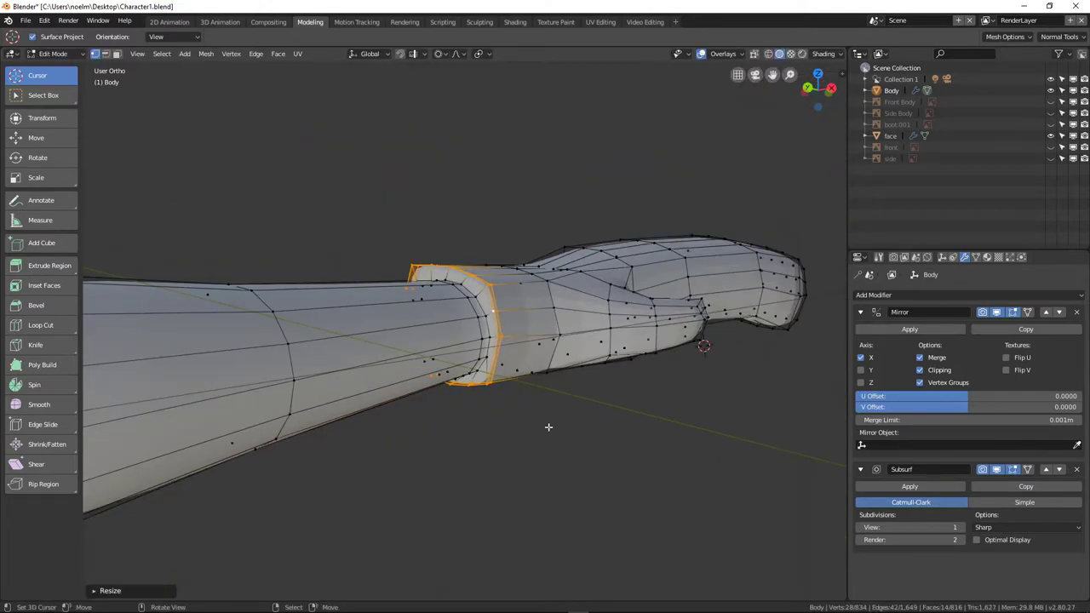
middle_drag(543, 428, 533, 401)
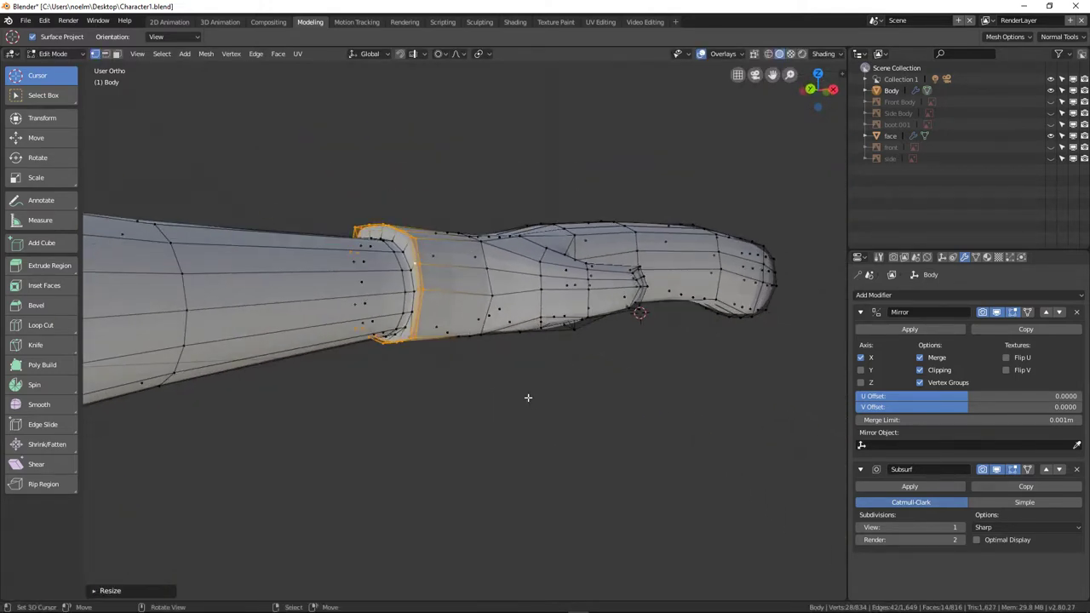
Select all and apply Shade Smooth, then check the arm and glove from the front.
key(a)
click(207, 55)
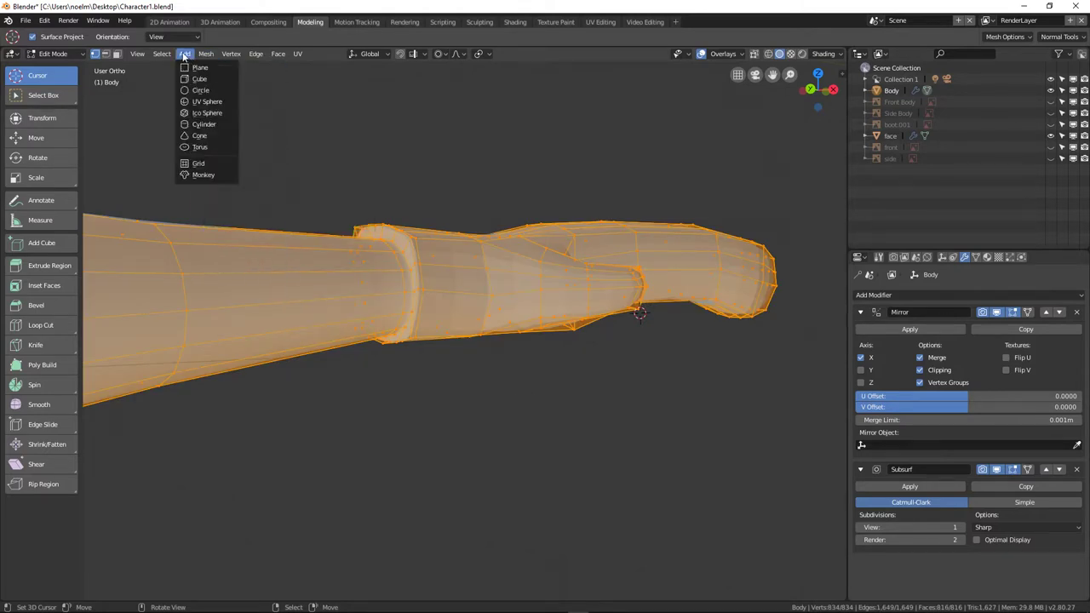
mouse_move(230, 54)
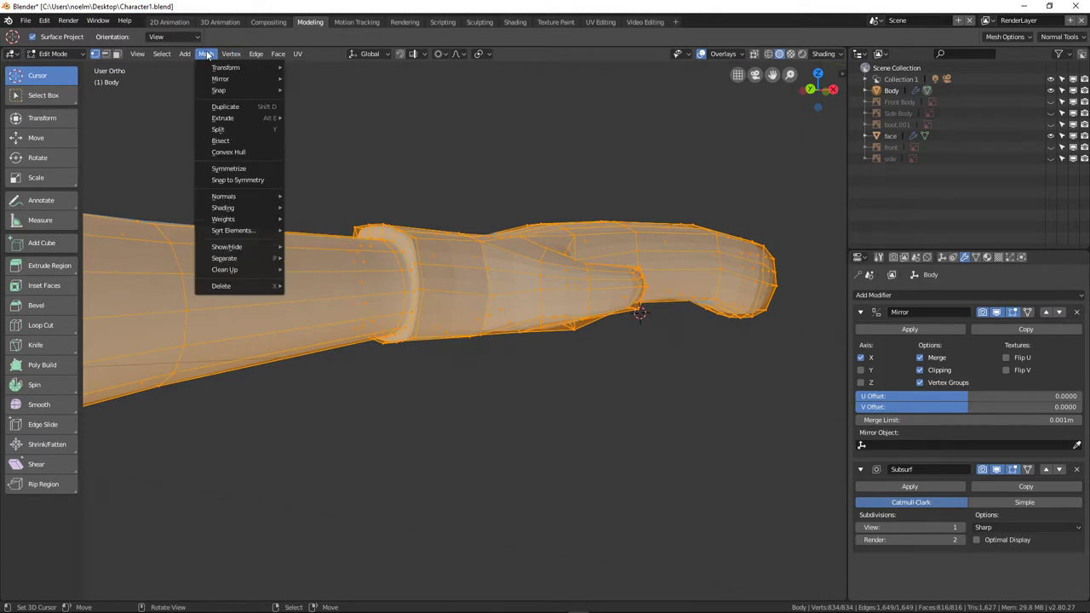
mouse_move(279, 55)
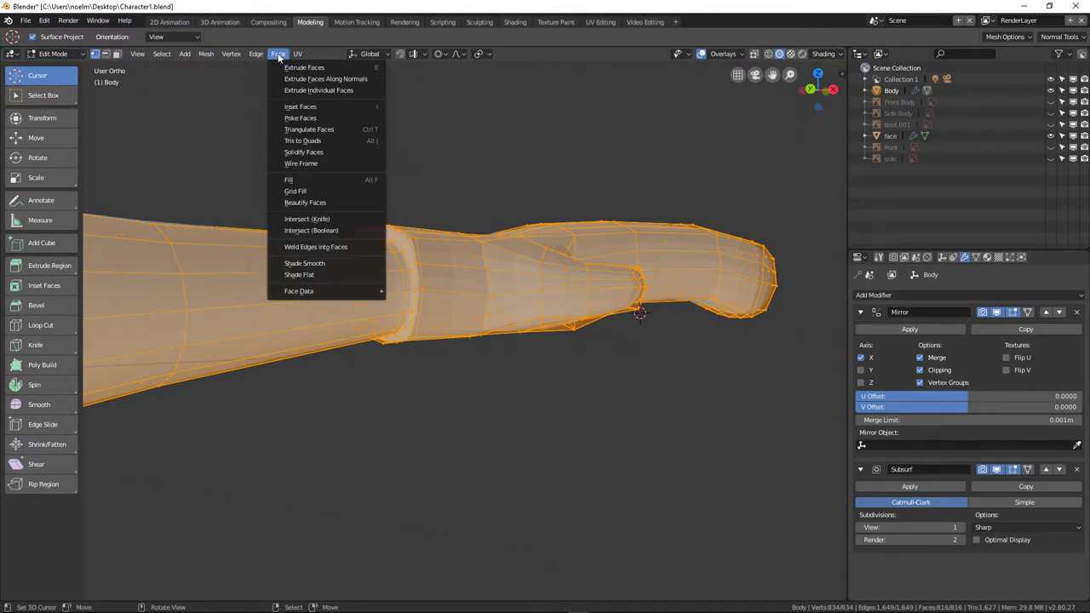
click(330, 266)
middle_drag(569, 273, 506, 346)
scroll(506, 346, down, 5)
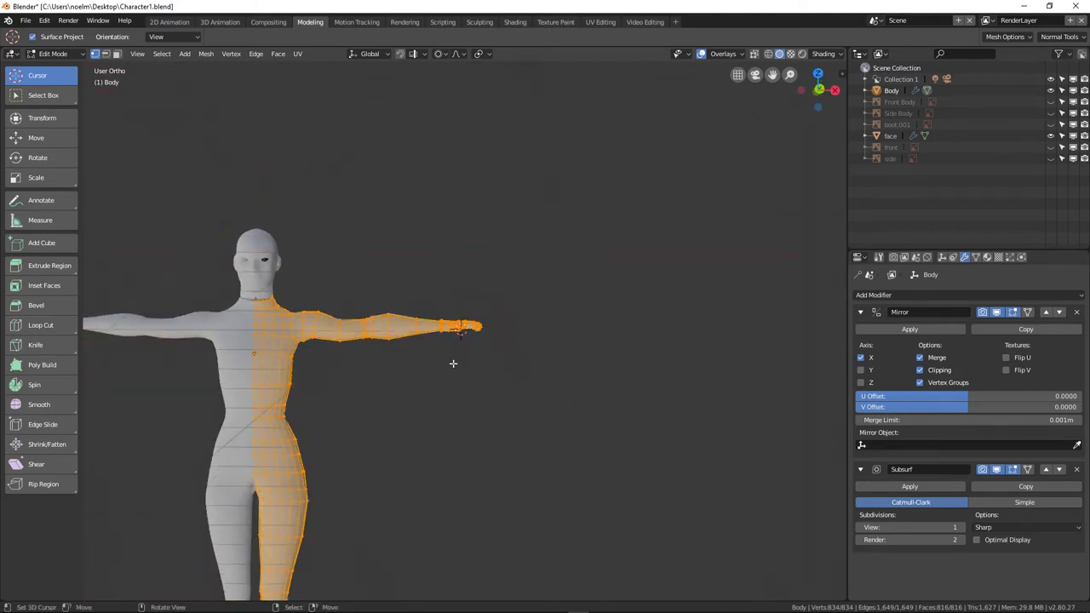
middle_drag(362, 362, 419, 368)
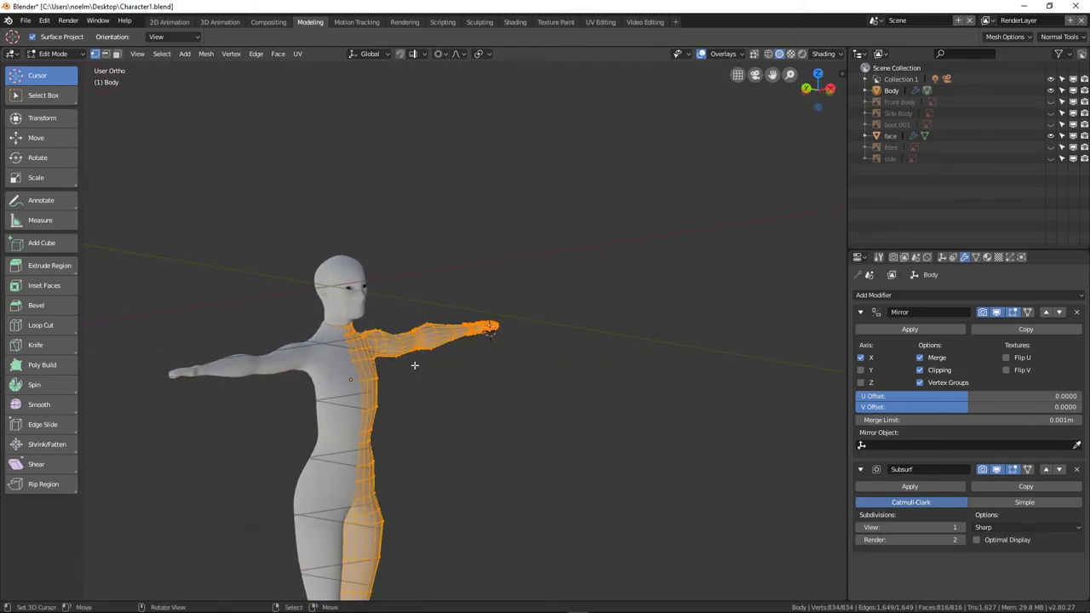
key(KP_1)
scroll(349, 359, down, 3)
scroll(373, 361, up, 8)
ctrl+scroll(330, 349, down, 2)
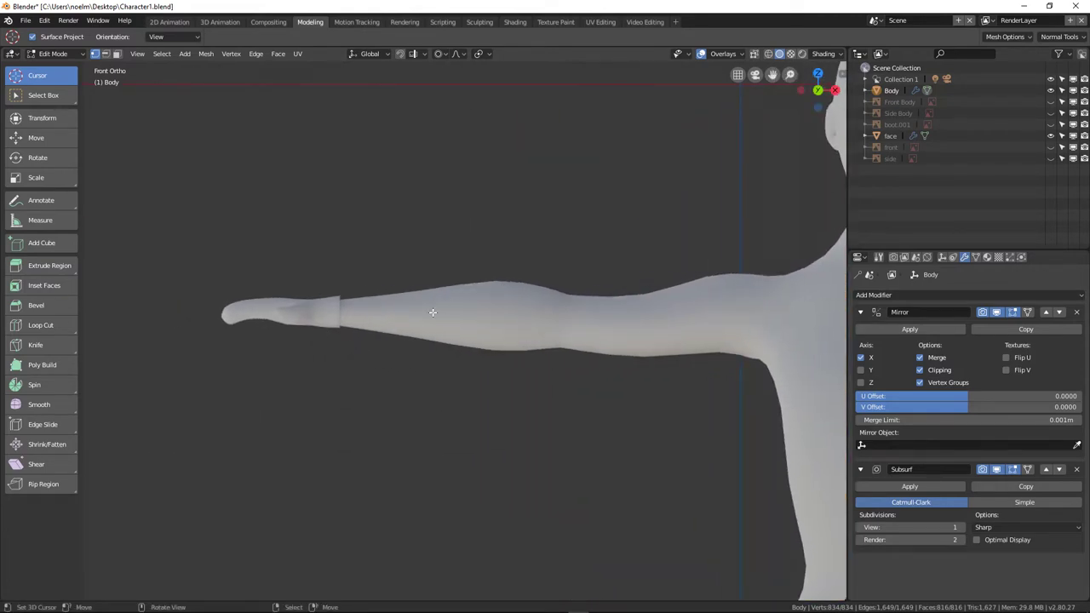
Scale a forearm edge loop down to about 0.84, then return to Object Mode.
scroll(498, 297, down, 3)
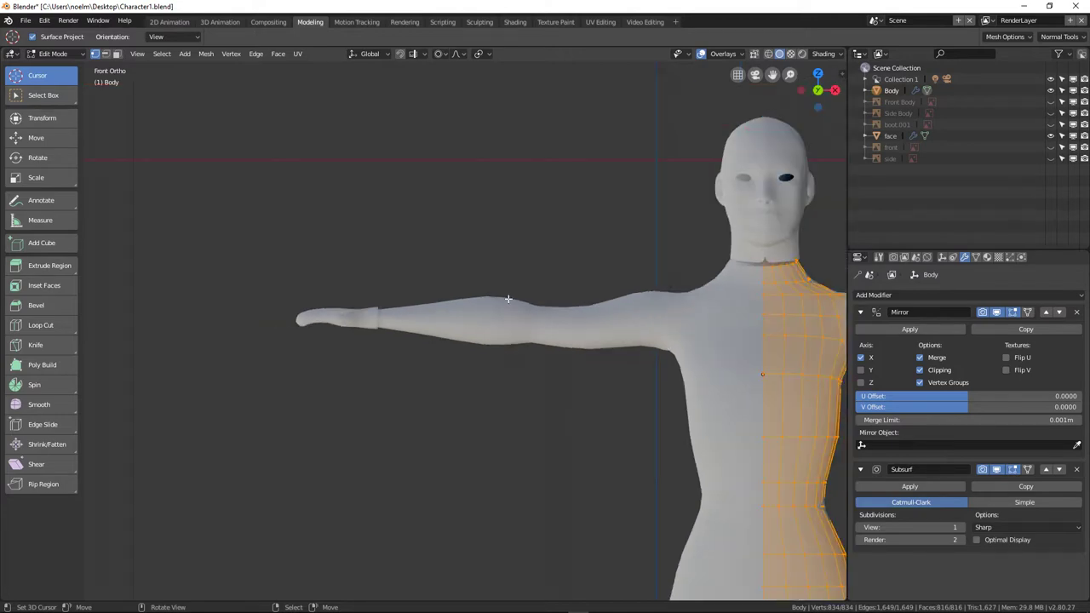
ctrl+scroll(336, 310, up, 5)
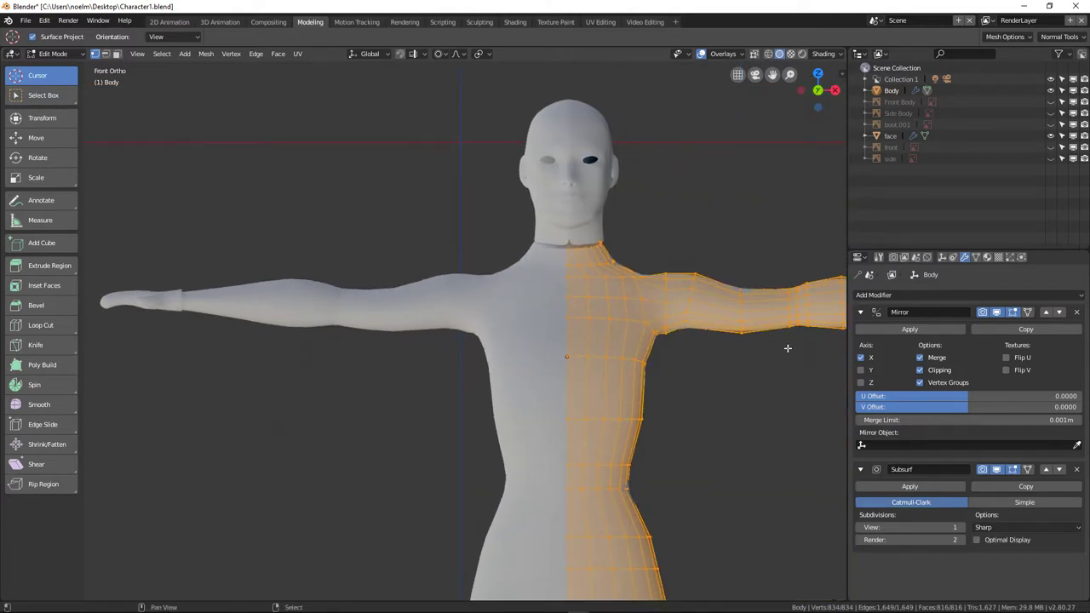
scroll(672, 312, down, 2)
scroll(766, 346, up, 4)
alt+click(604, 270)
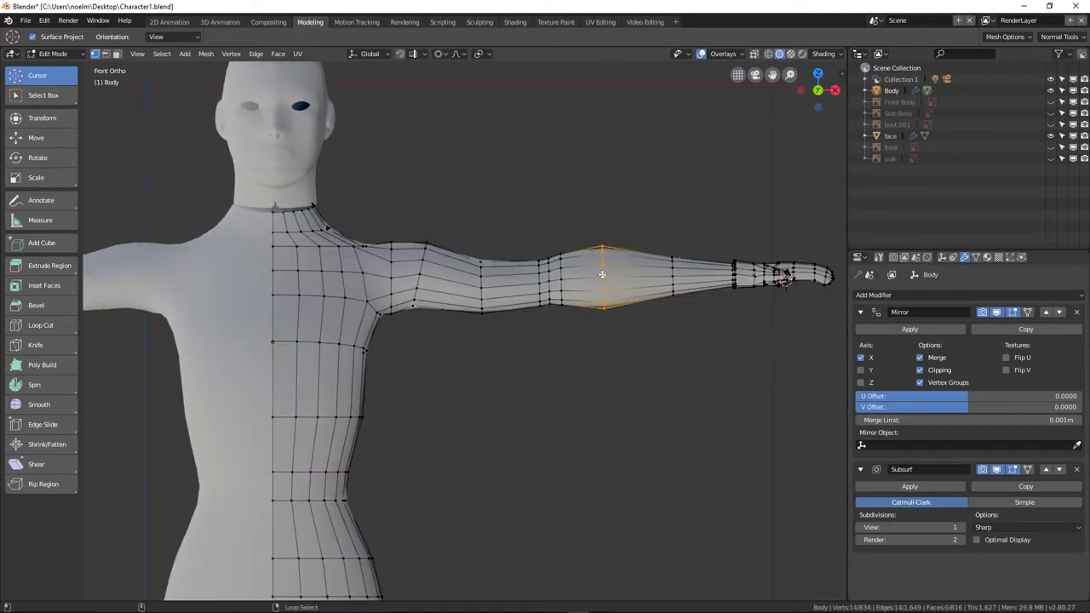
key(s)
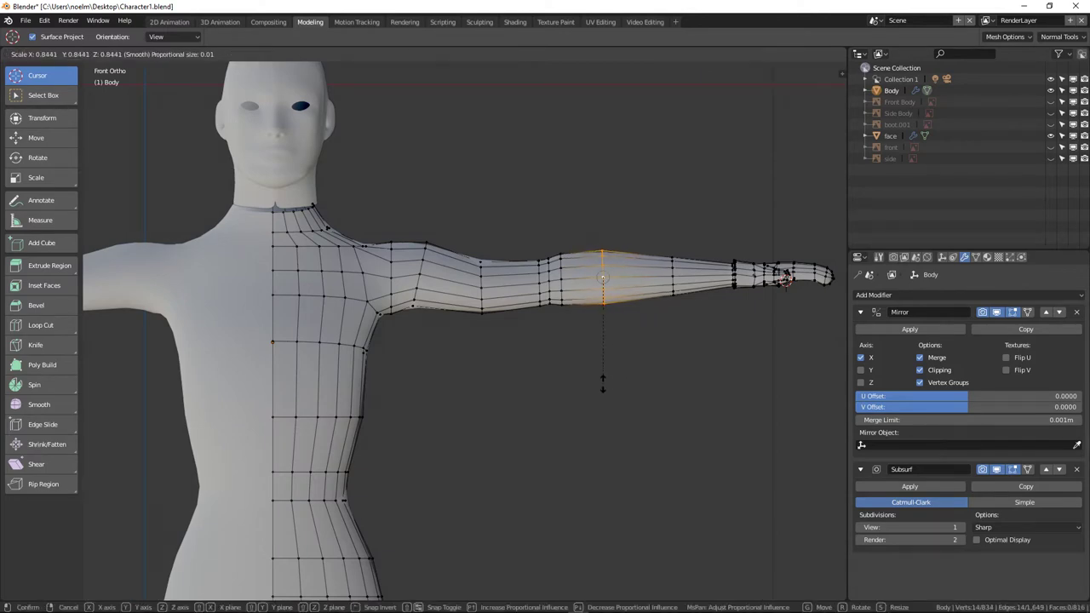
click(603, 364)
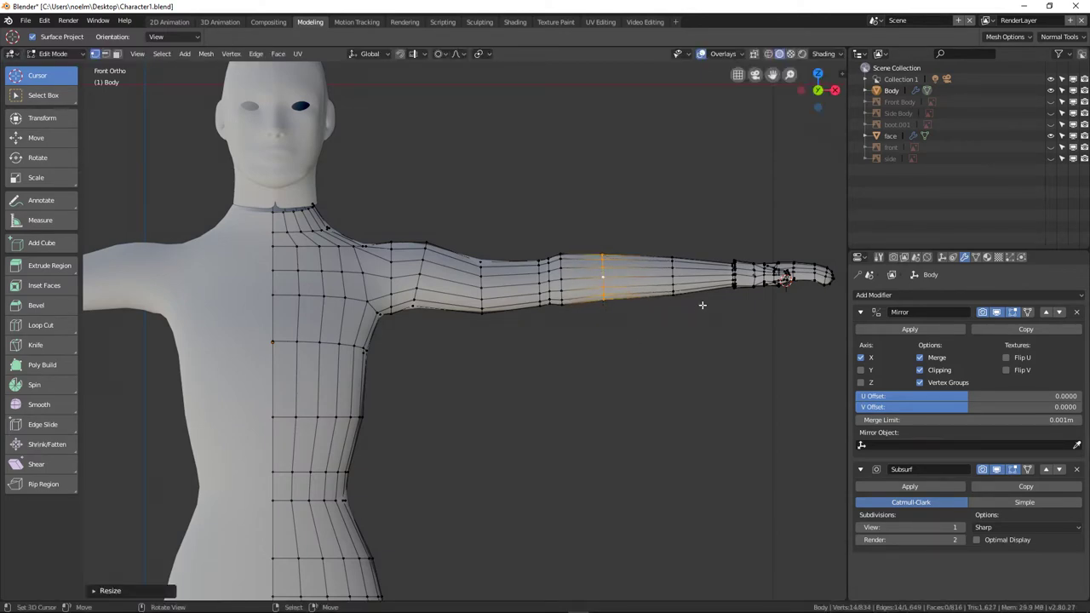
scroll(705, 303, down, 6)
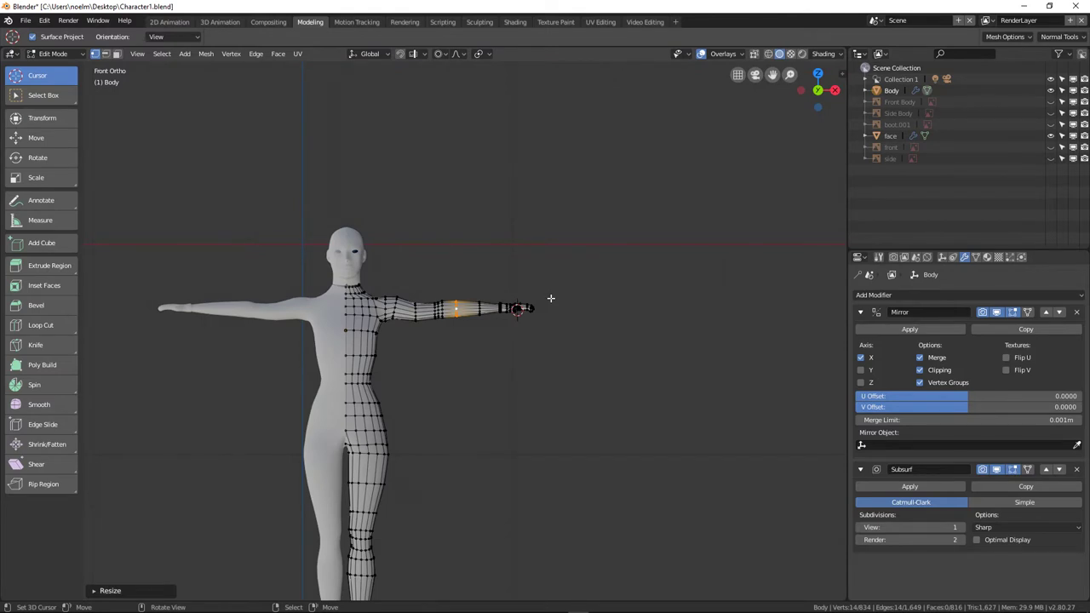
key(Tab)
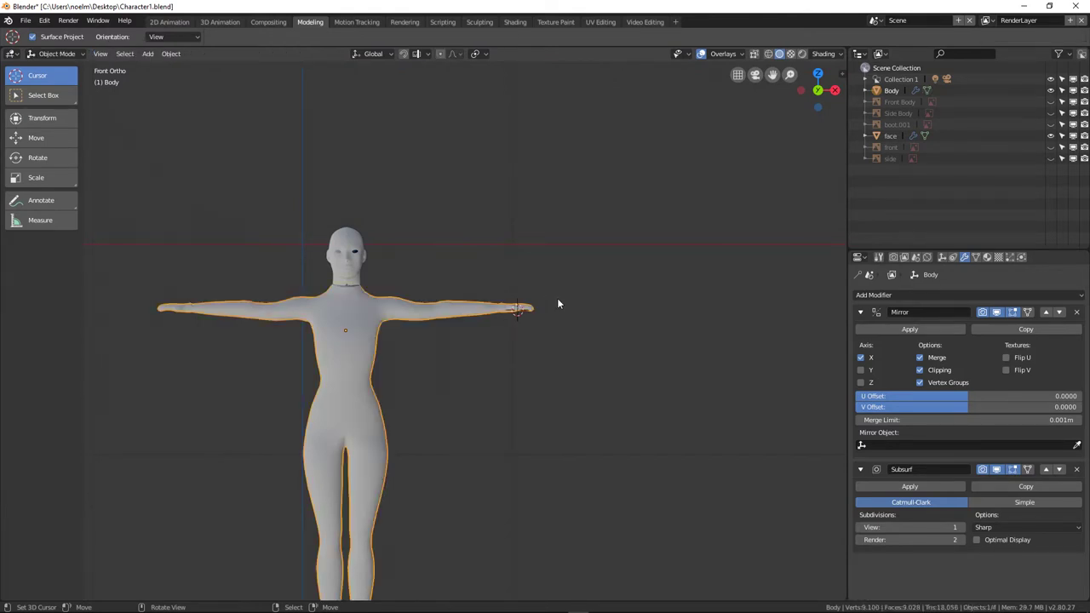
key(KP_Decimal)
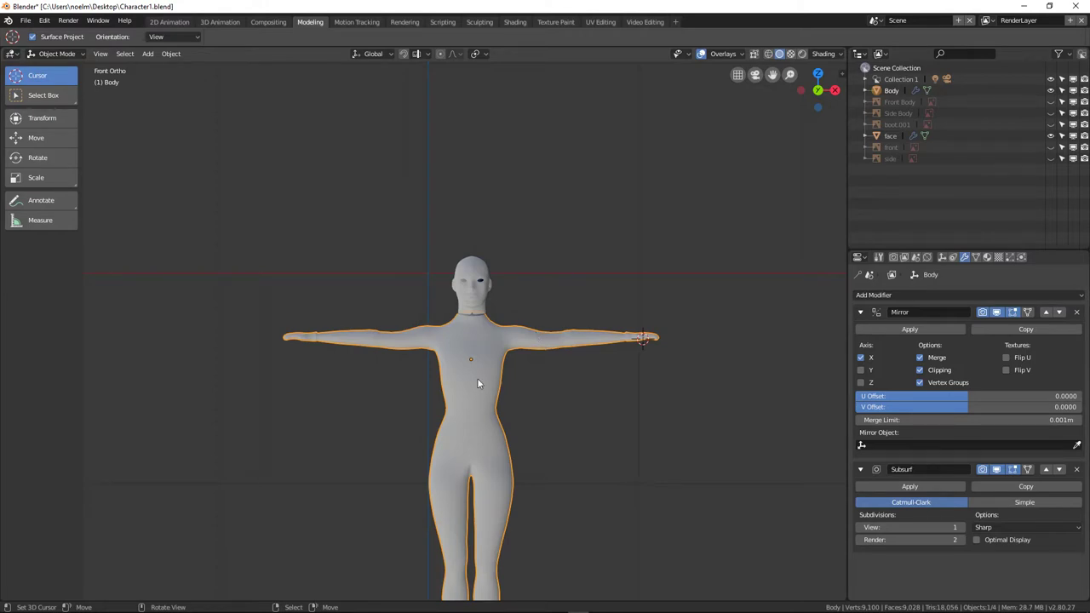
middle_drag(500, 349, 444, 292)
scroll(443, 289, up, 6)
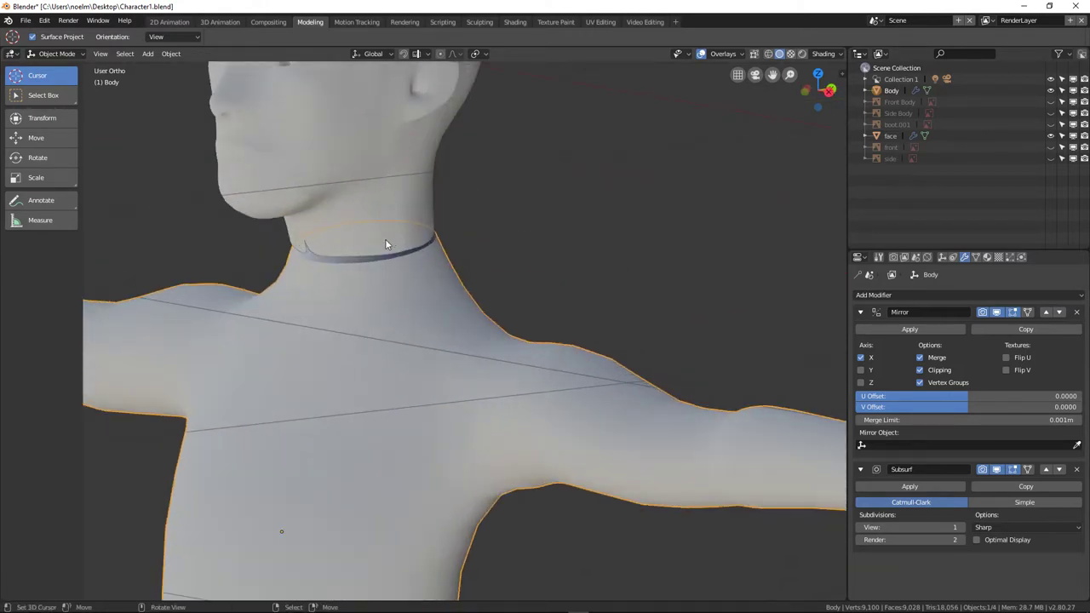
click(385, 245)
key(Tab)
shift+middle_drag(353, 248, 348, 414)
scroll(379, 300, down, 2)
scroll(386, 307, up, 4)
scroll(365, 385, up, 2)
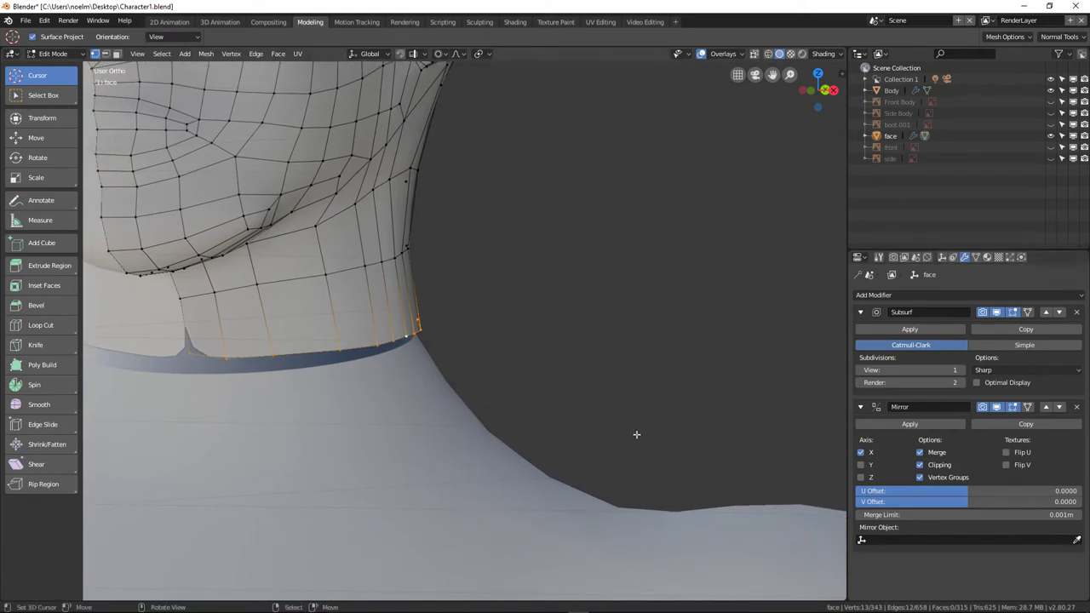
key(Tab)
click(369, 367)
key(Tab)
ctrl+alt+click(368, 366)
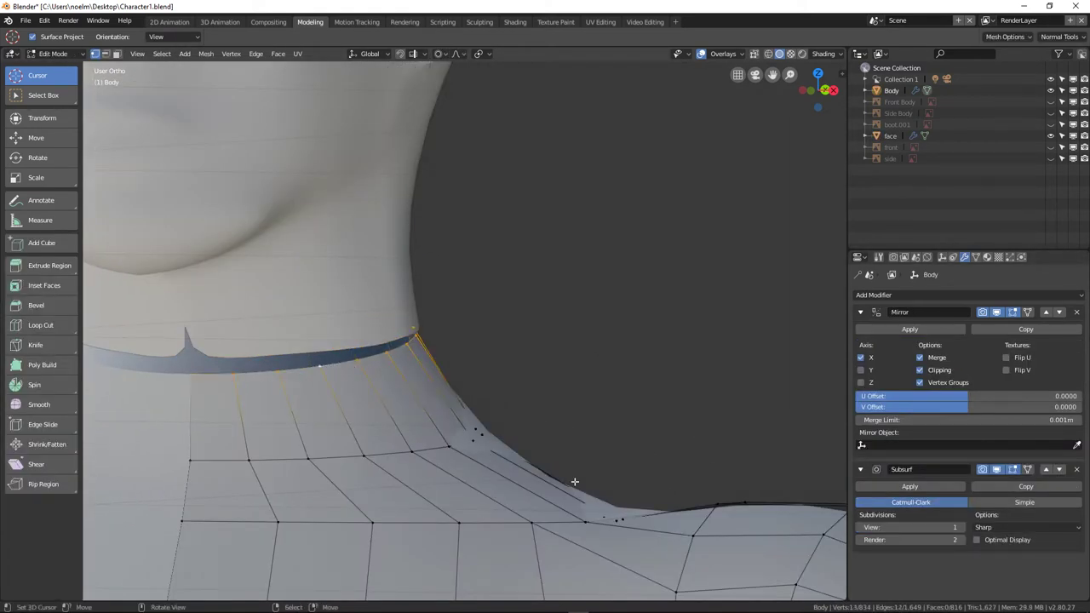
key(Tab)
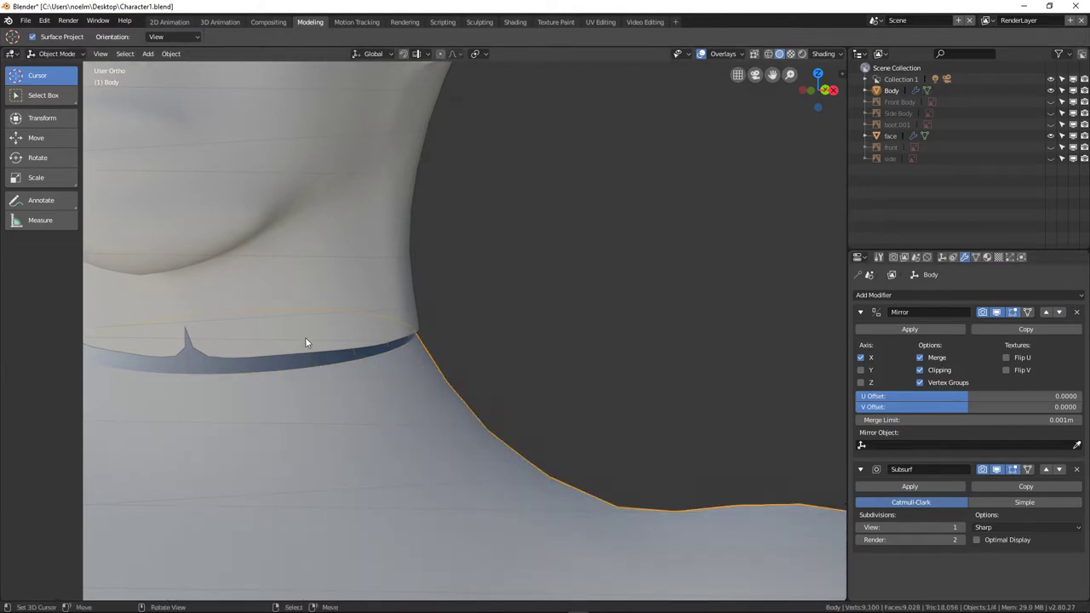
middle_drag(309, 372, 472, 326)
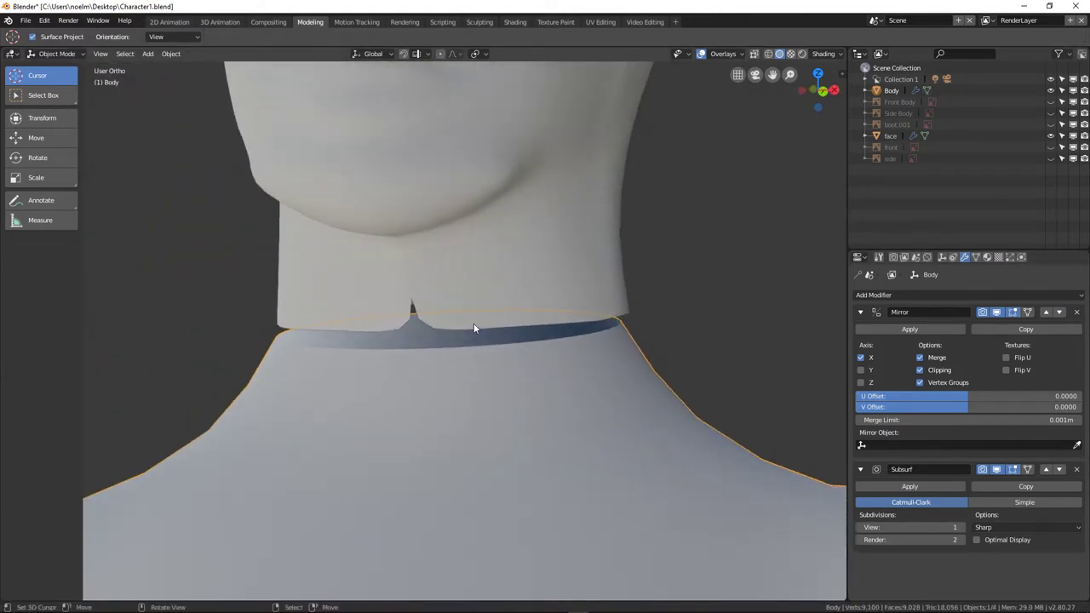
In side view, flatten the head's bottom neck ring with a Z scale of 0.
click(471, 324)
key(Tab)
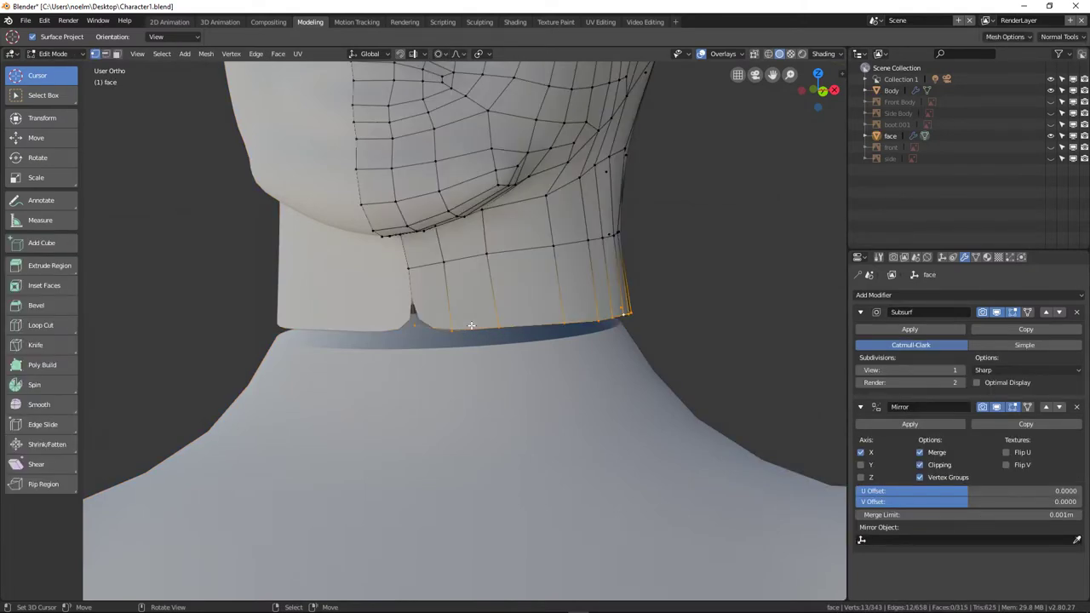
key(KP_3)
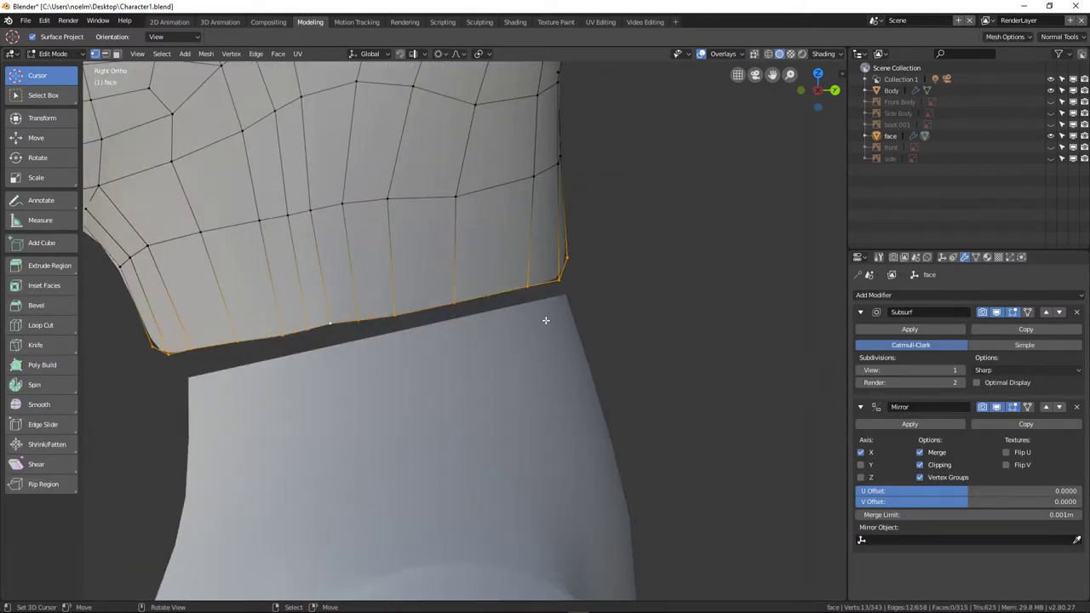
key(s)
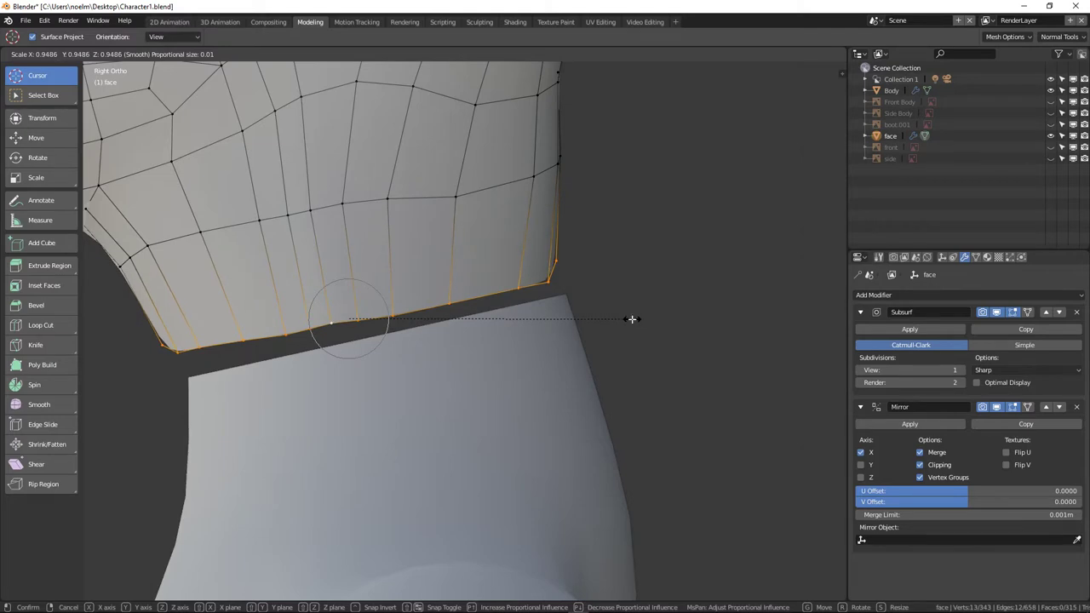
click(632, 320)
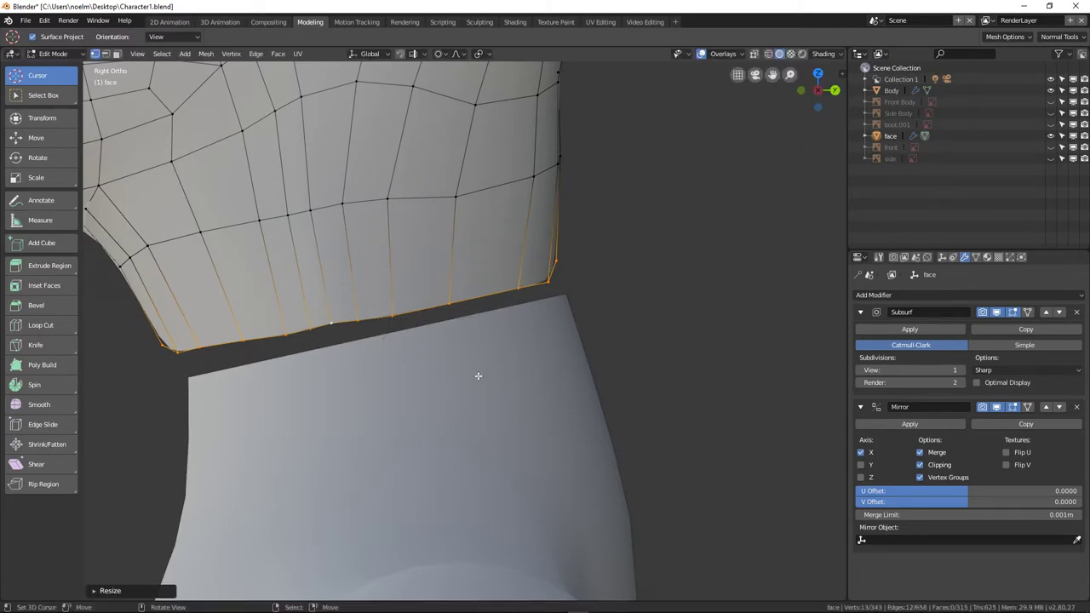
key(s)
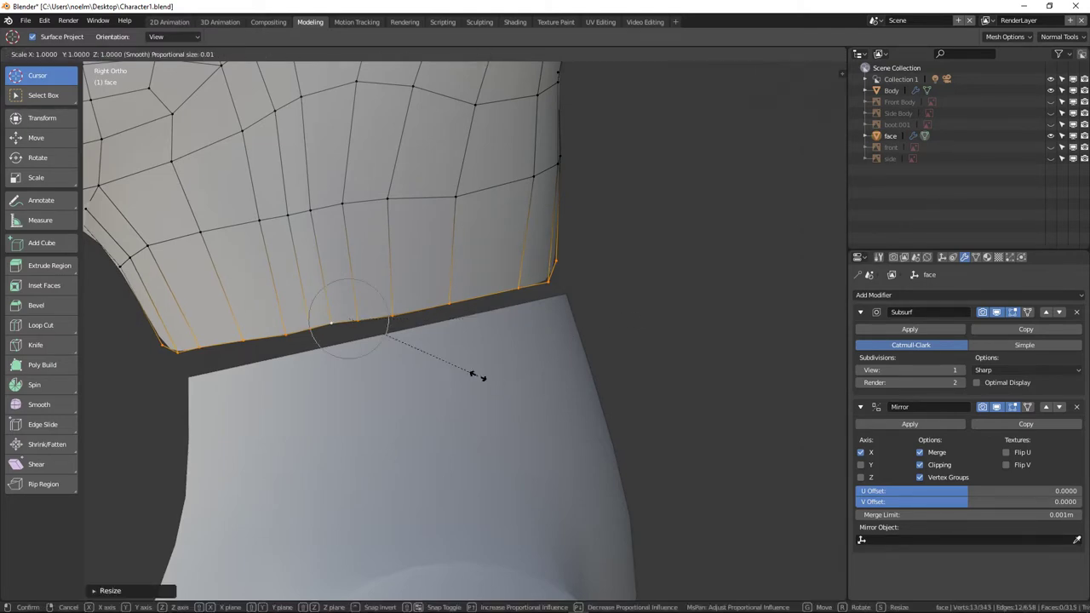
key(z)
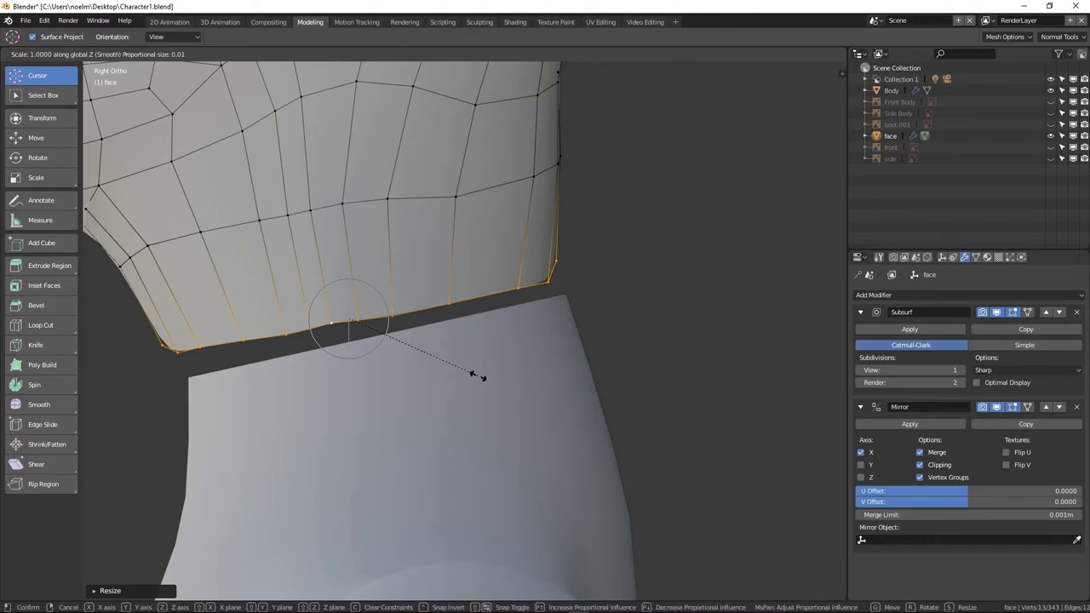
text(0)
key(Return)
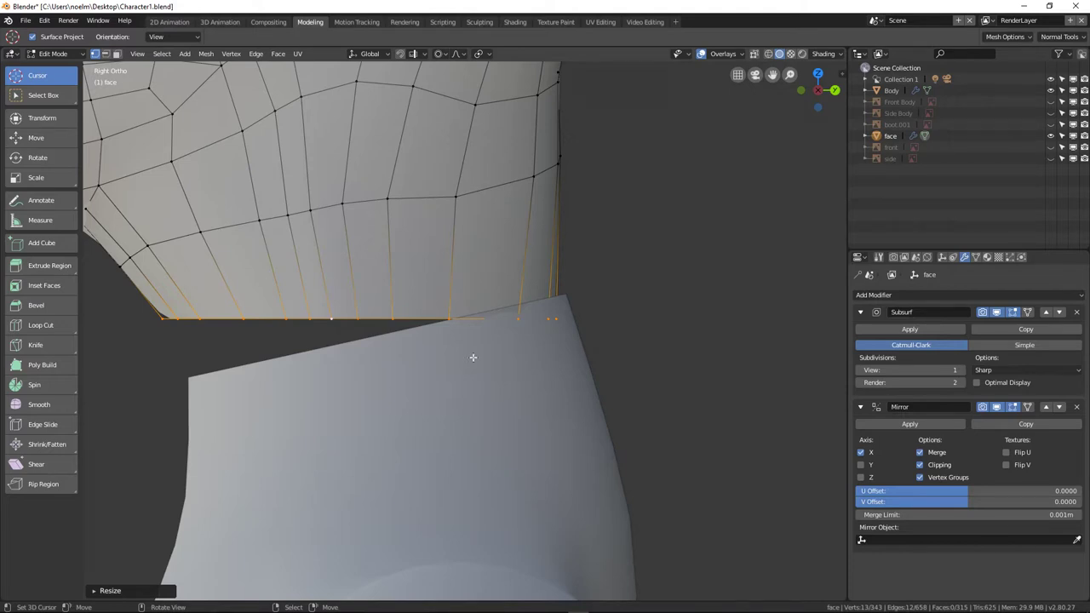
Rotate the flattened neck edge to match the body and move it against the body.
key(r)
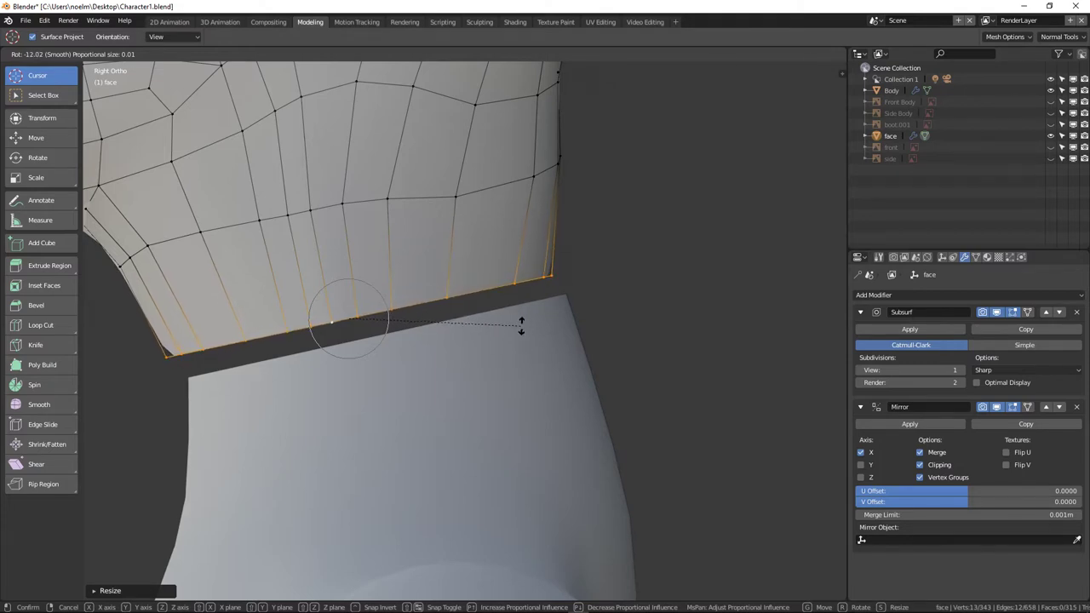
click(522, 322)
key(g)
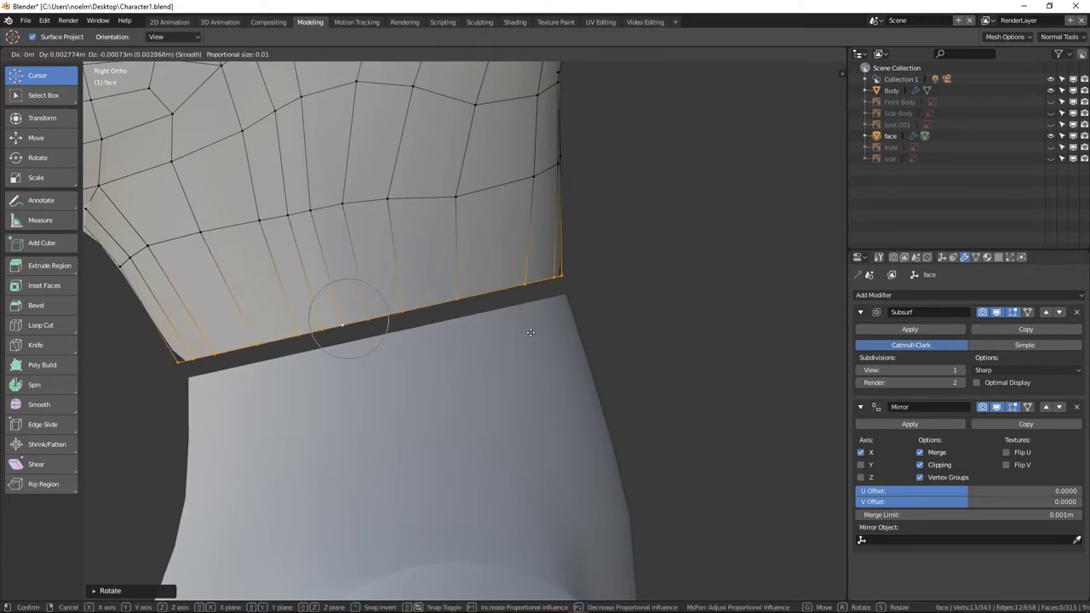
click(532, 343)
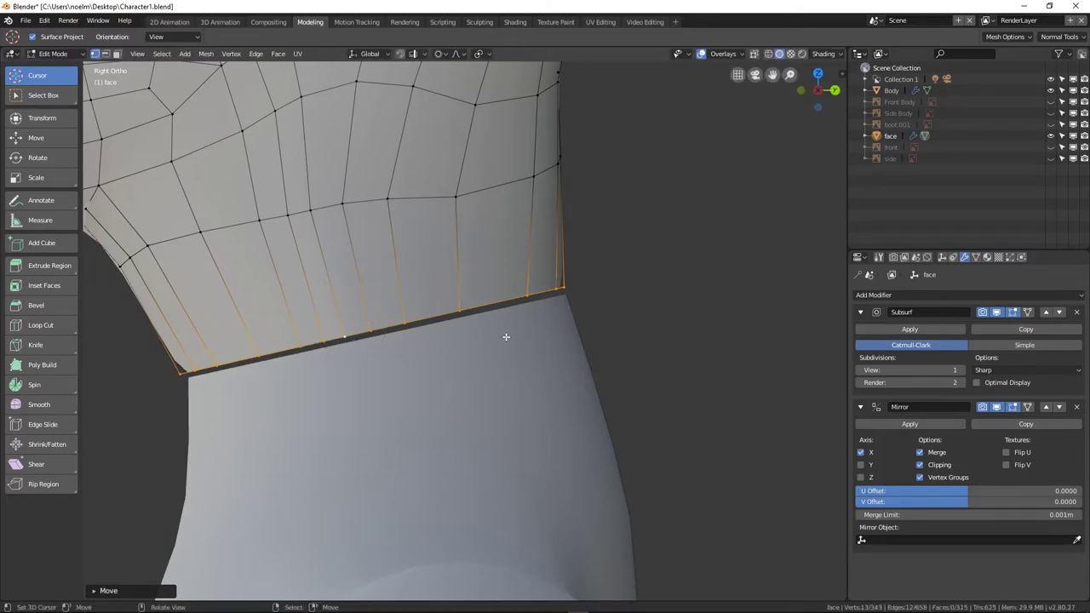
scroll(431, 355, down, 3)
scroll(422, 356, up, 3)
key(Tab)
Widen the Body's top neck ring about 1.017 and move it under the head.
click(417, 338)
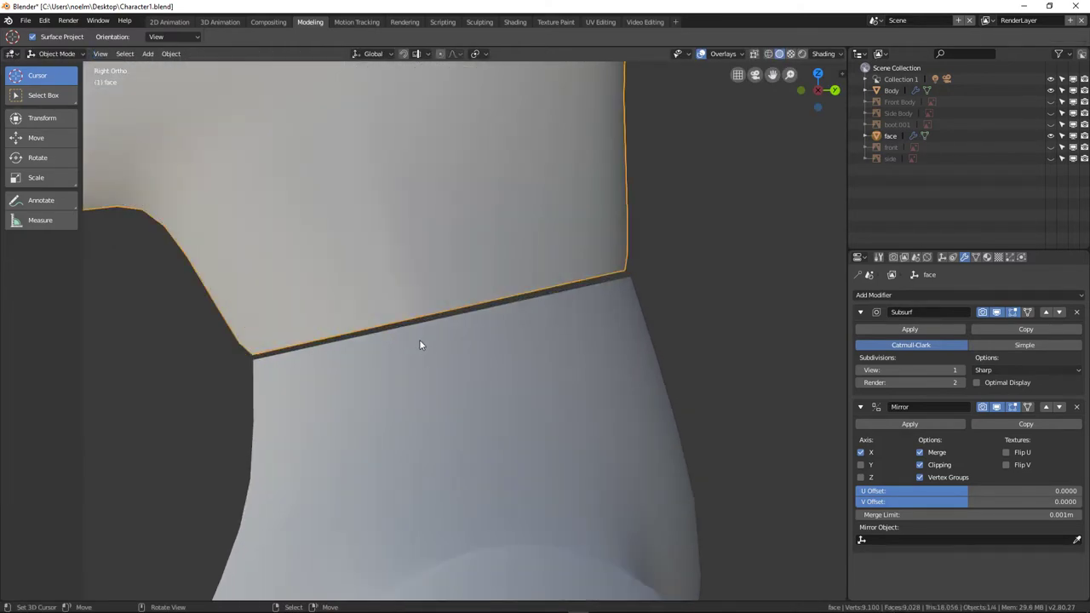
key(Tab)
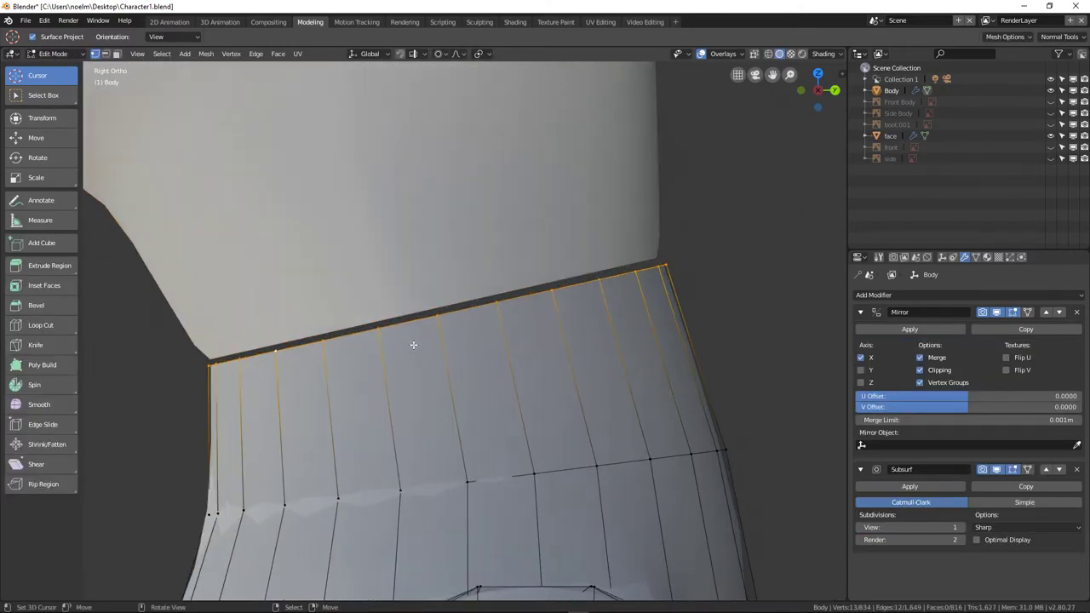
key(s)
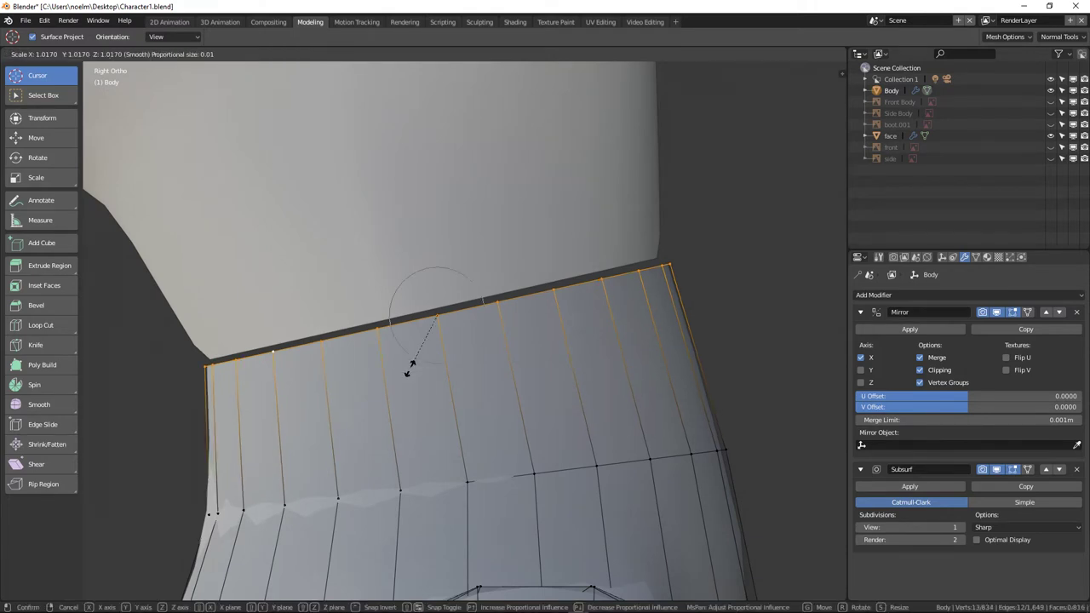
click(410, 367)
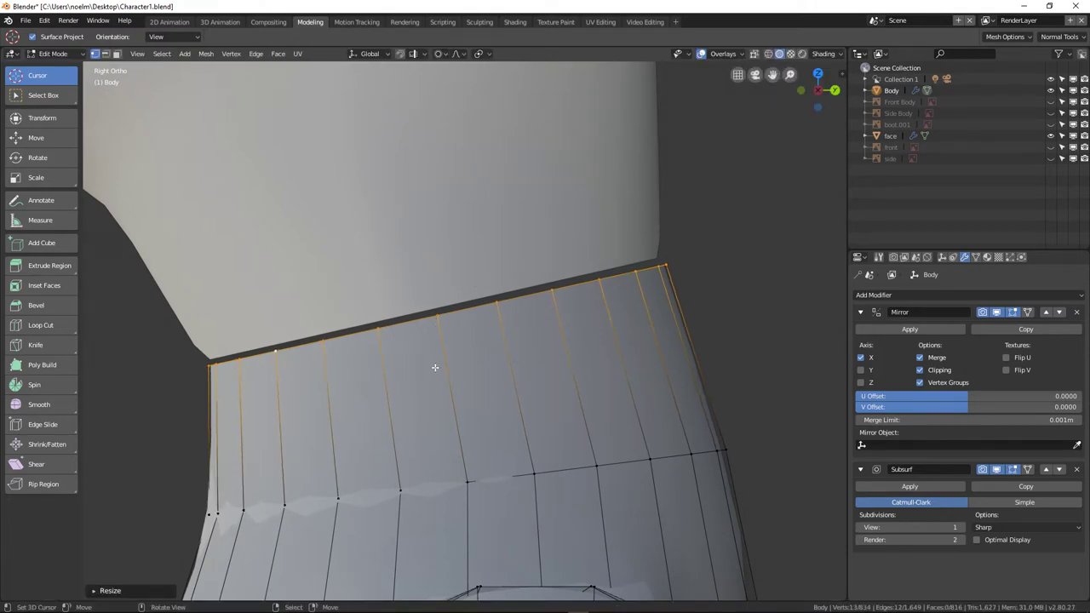
key(g)
click(429, 365)
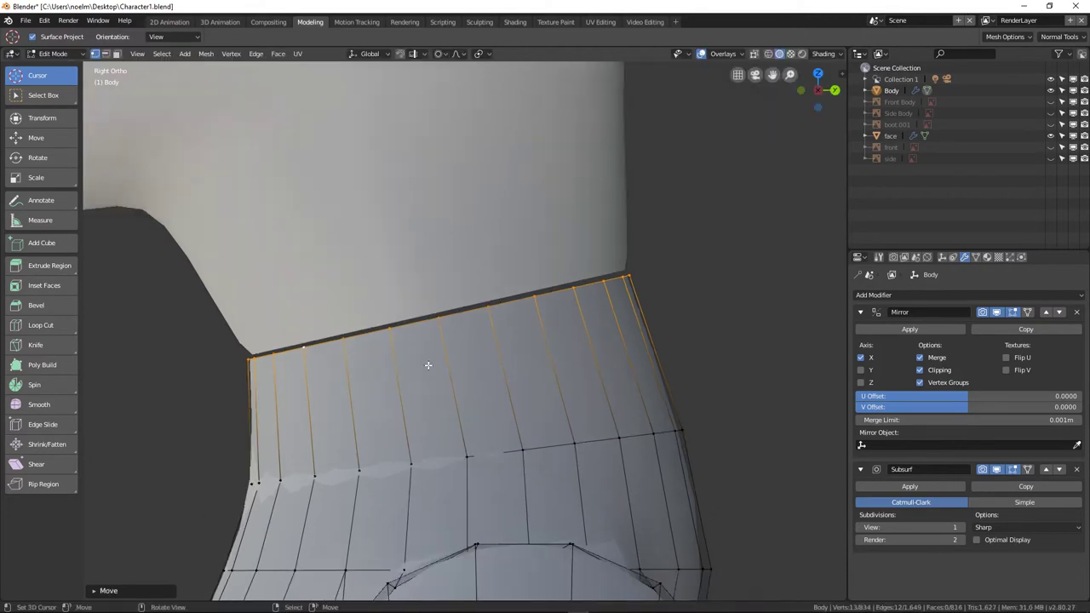
scroll(429, 365, down, 3)
key(Tab)
scroll(427, 308, down, 5)
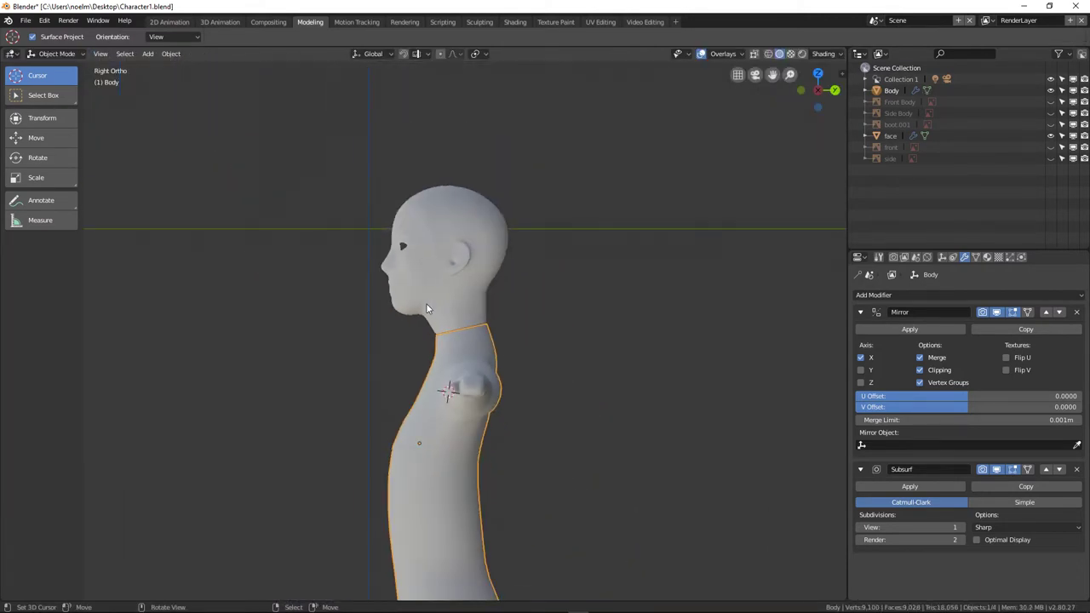
scroll(435, 281, up, 5)
scroll(357, 268, down, 3)
middle_drag(357, 268, 466, 253)
click(466, 253)
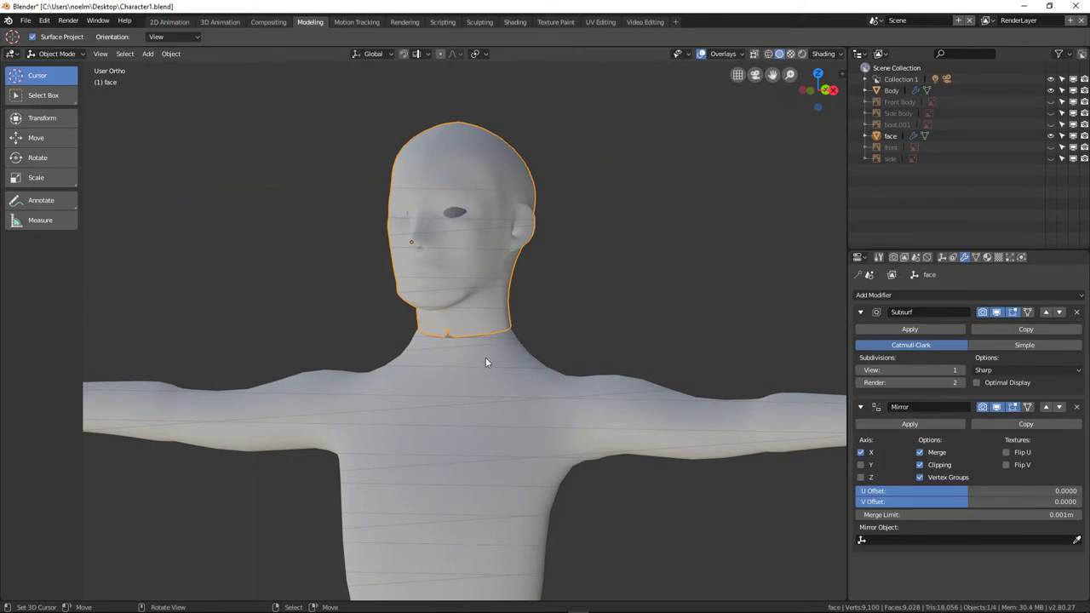
shift+click(496, 390)
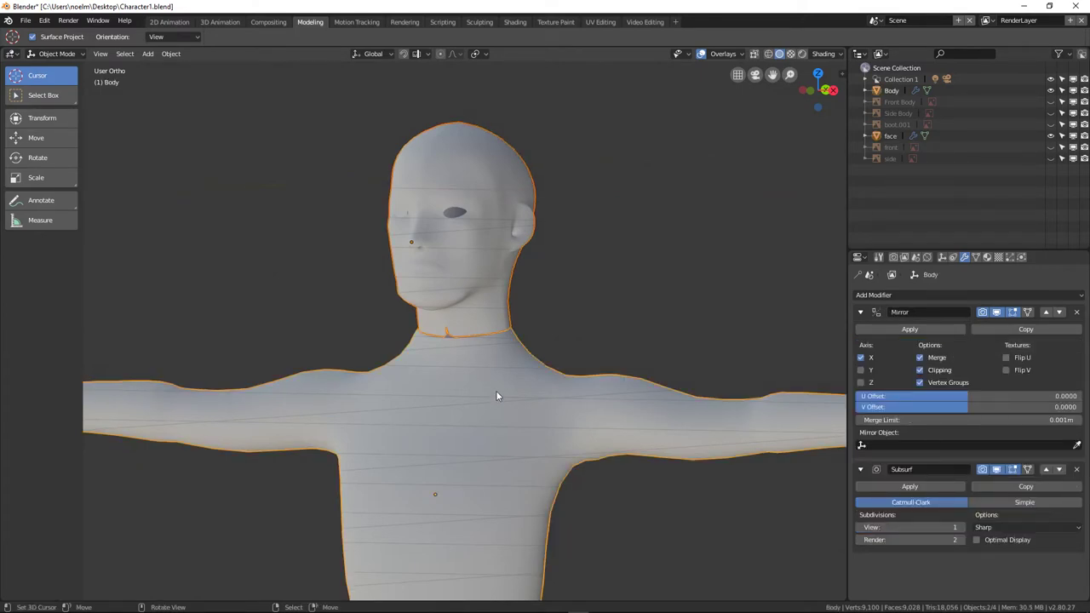
key(ctrl+j)
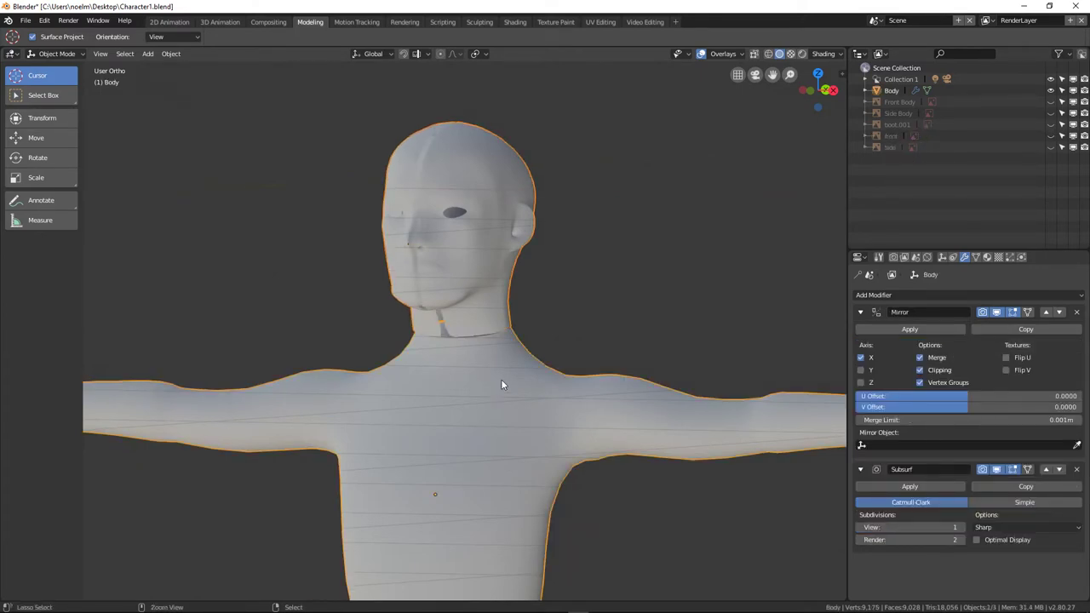
middle_drag(501, 385, 504, 327)
scroll(496, 364, up, 3)
key(Tab)
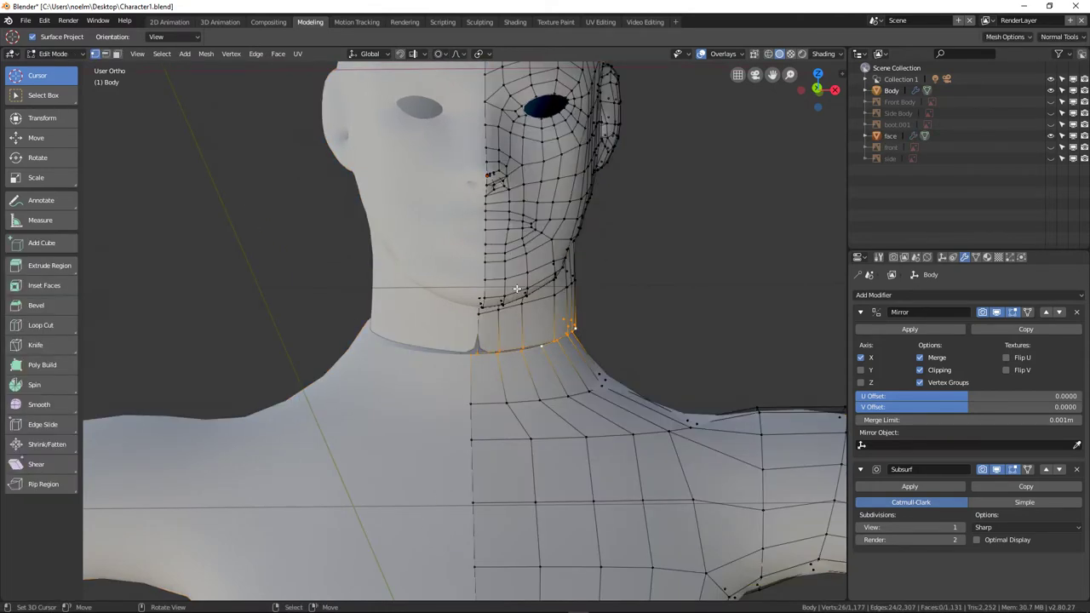
scroll(517, 292, down, 2)
key(KP_1)
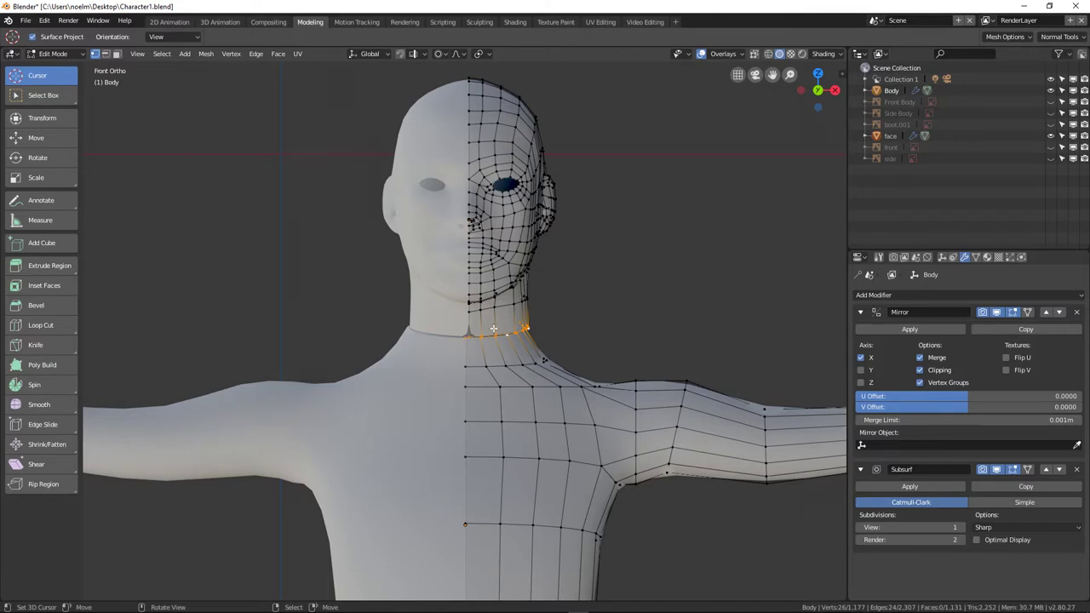
scroll(493, 328, up, 5)
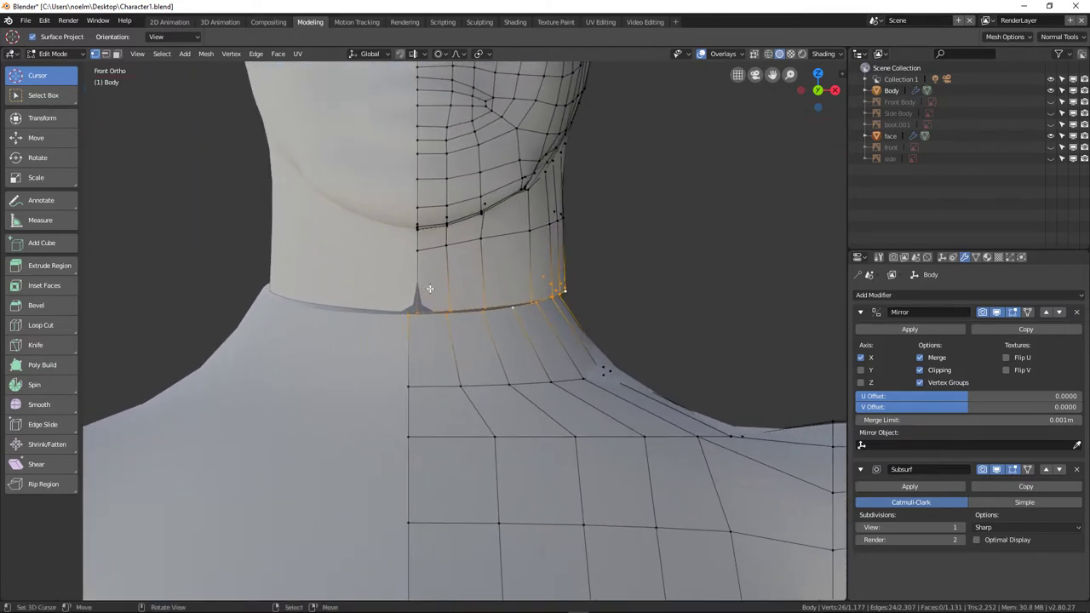
shift+middle_drag(430, 289, 461, 357)
key(Tab)
click(462, 358)
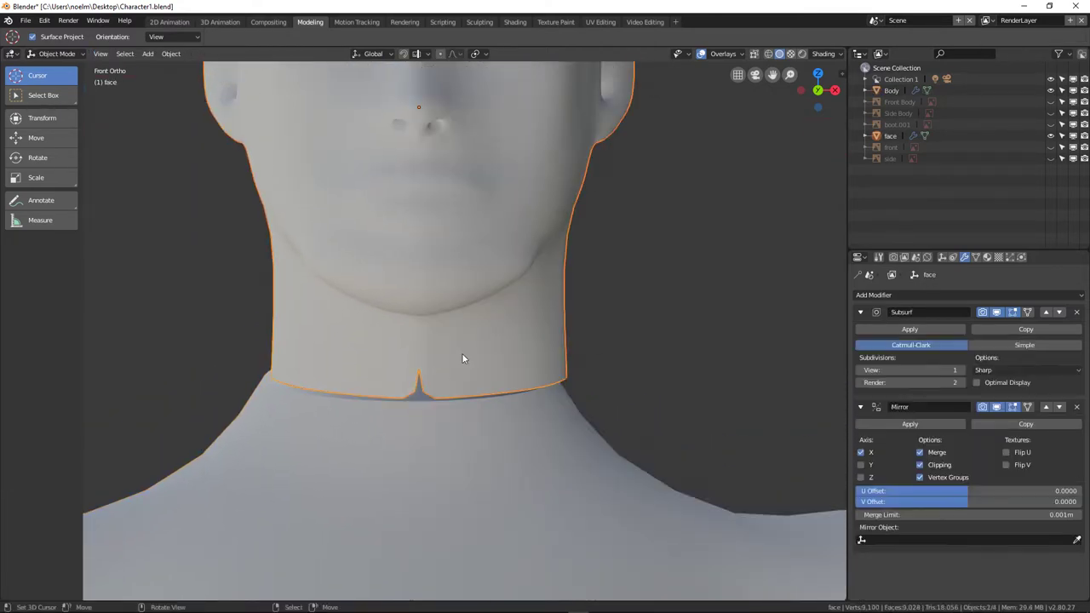
shift+click(512, 442)
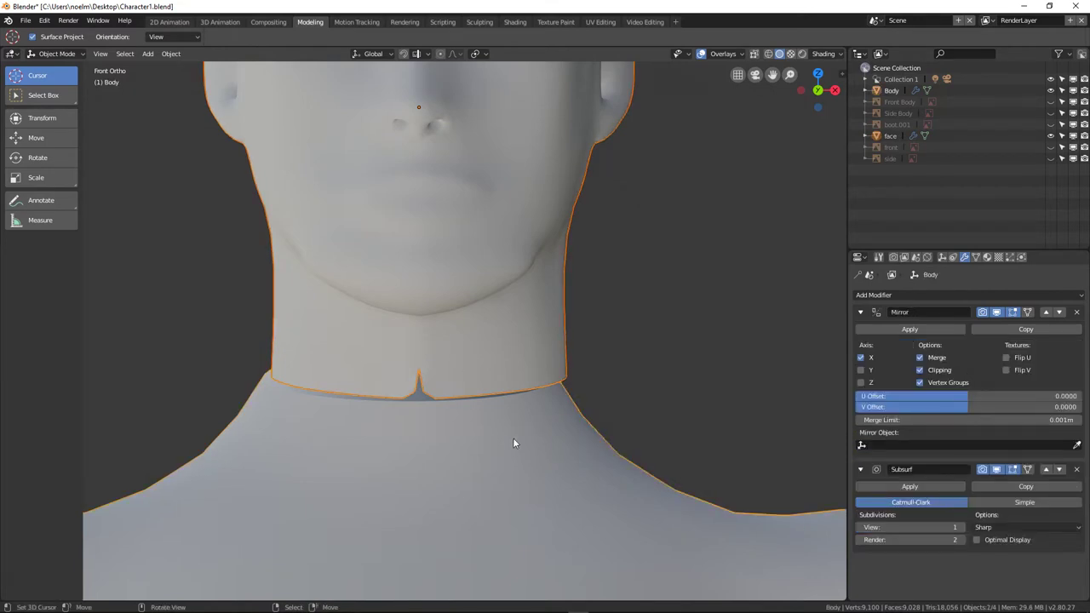
scroll(513, 438, down, 3)
shift+middle_drag(510, 430, 505, 349)
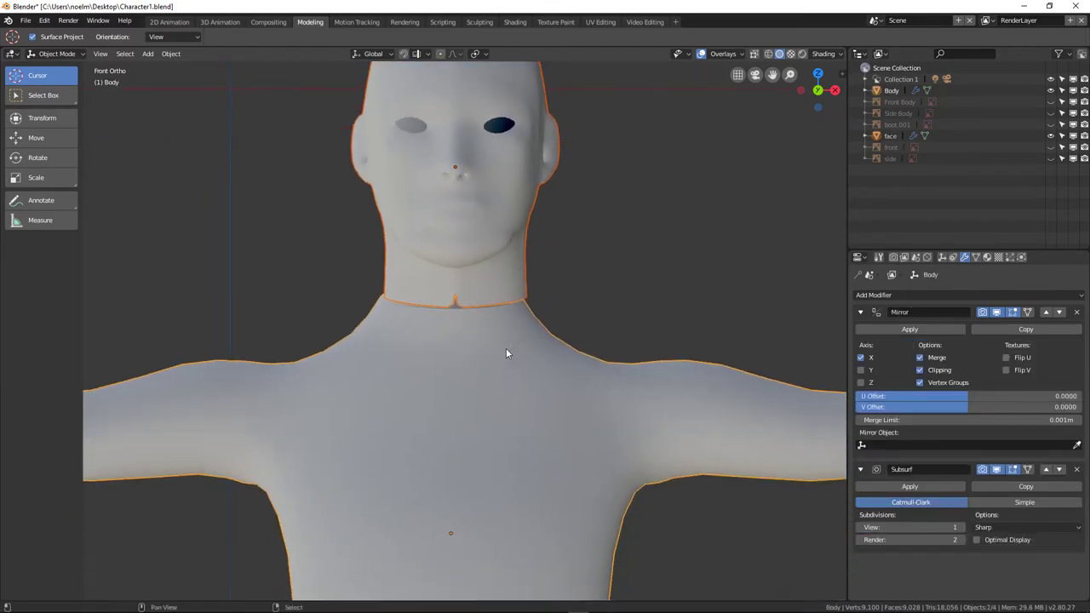
scroll(485, 400, down, 5)
scroll(482, 400, up, 4)
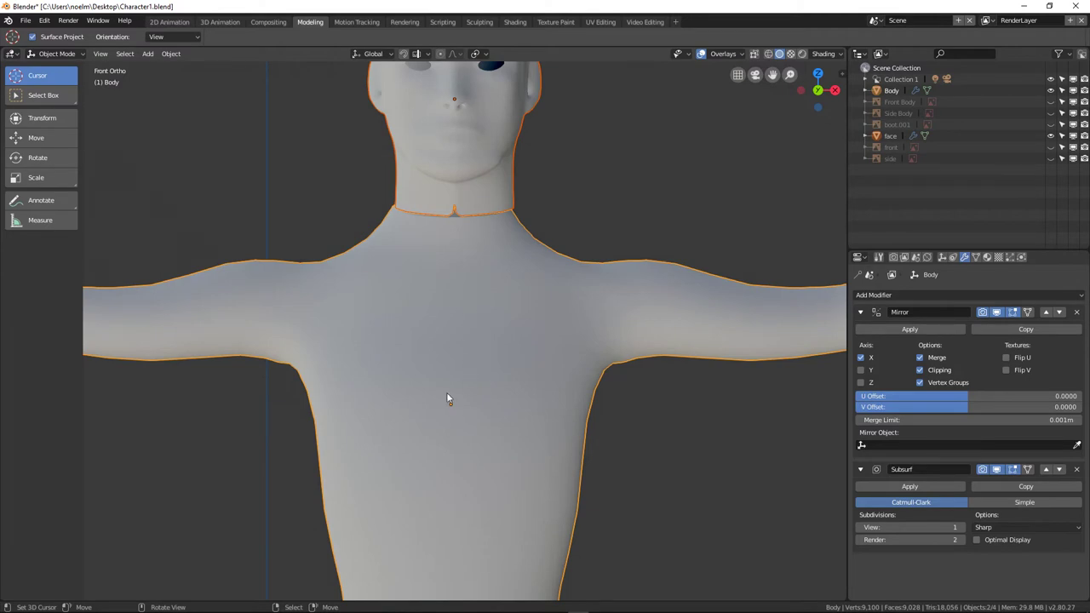
Select only the Body and snap the 3D cursor to its centre.
right_click(449, 397)
scroll(453, 360, down, 3)
shift+middle_drag(447, 365, 418, 391)
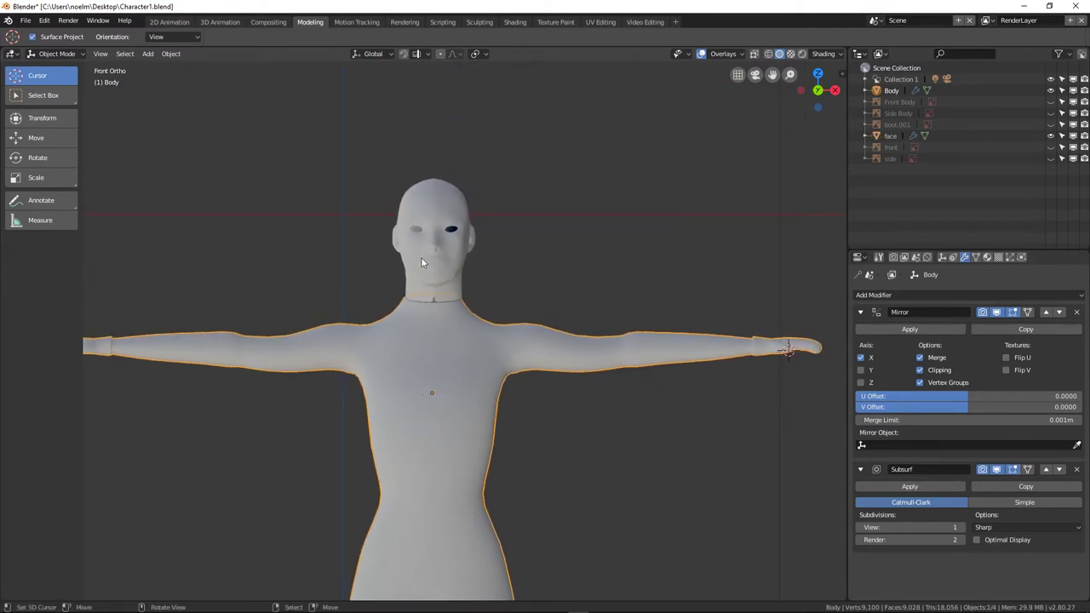
right_click(427, 235)
right_click(423, 410)
key(shift+s)
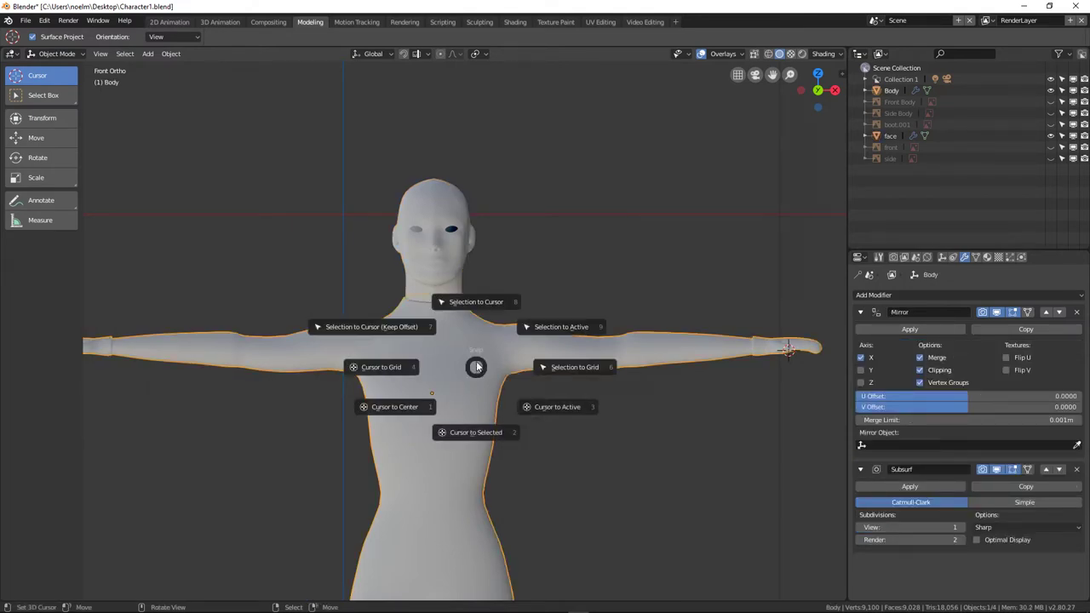
click(475, 433)
Select the head and snap it to the 3D cursor with Selection to Cursor.
right_click(436, 223)
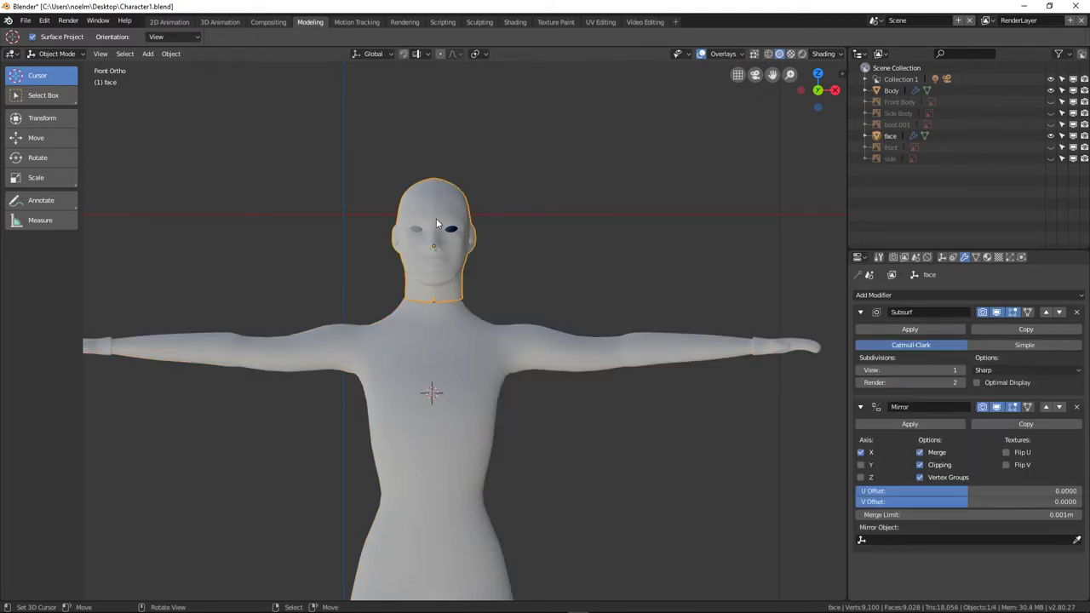
key(shift+s)
click(436, 155)
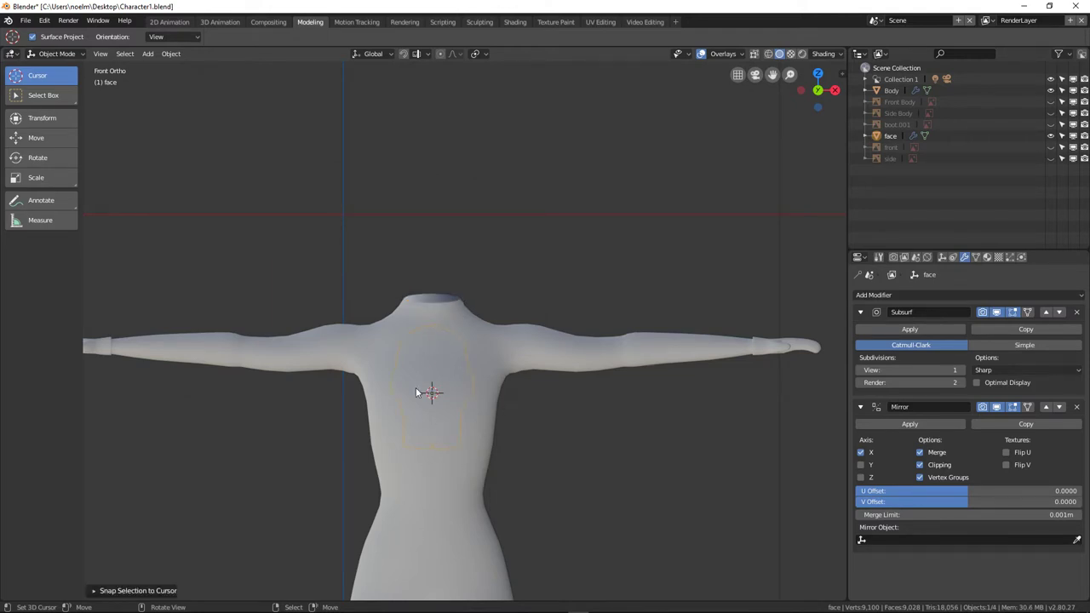
Move the head straight up along Z onto the body's neck.
scroll(498, 405, up, 4)
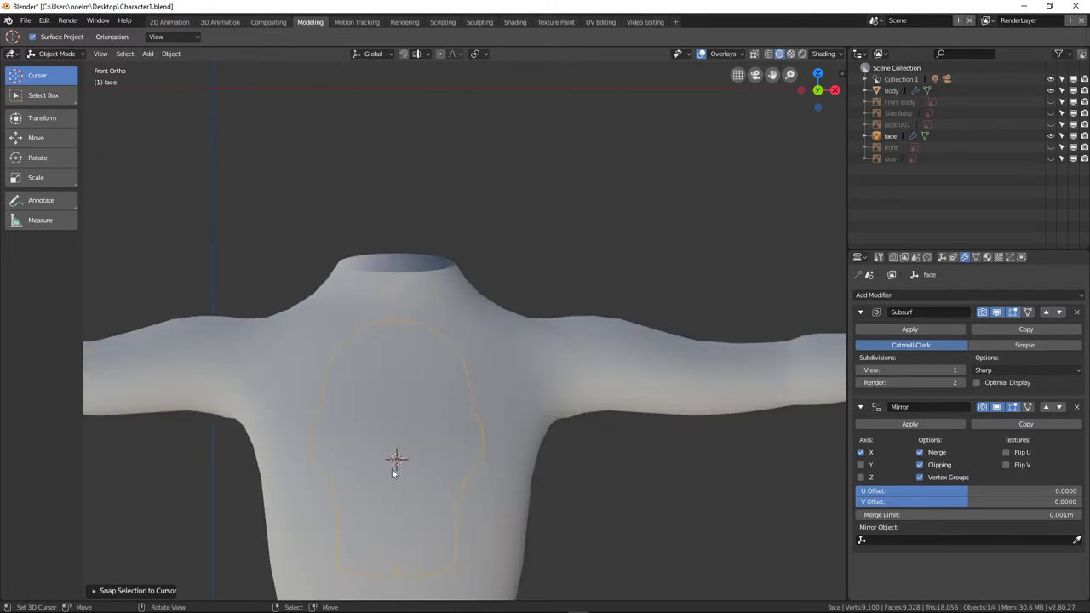
key(g)
key(z)
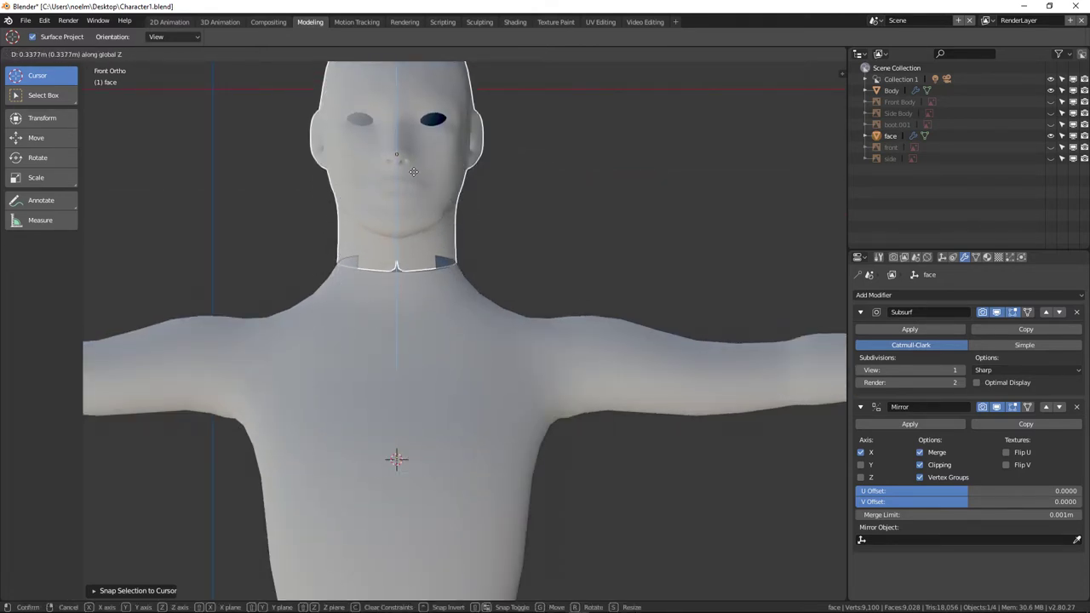
click(414, 172)
scroll(418, 211, down, 3)
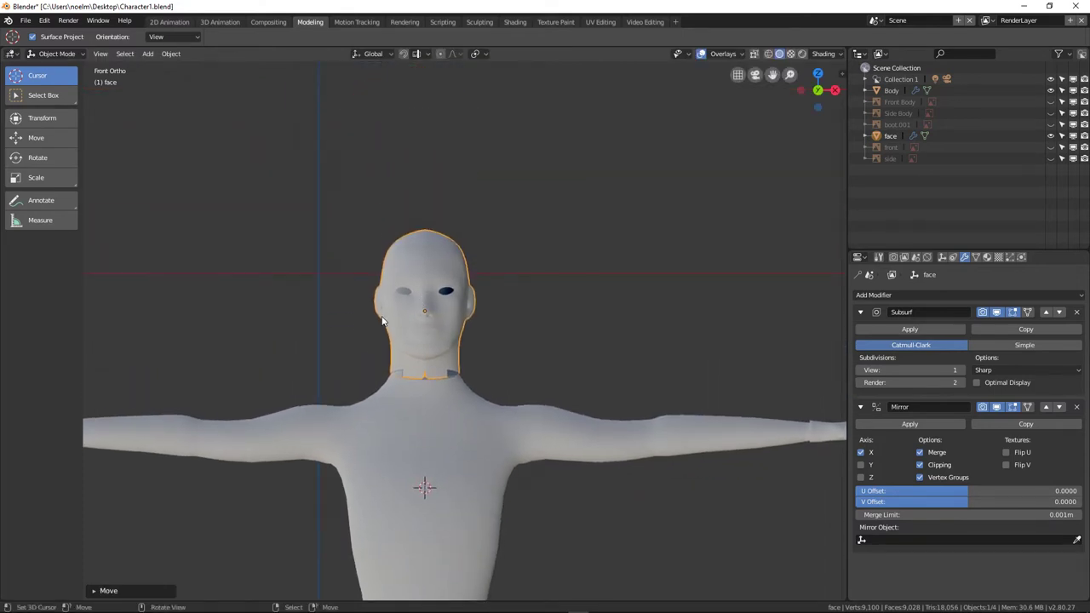
In Right view, slide the head along Y so it sits over the neck.
key(KP_3)
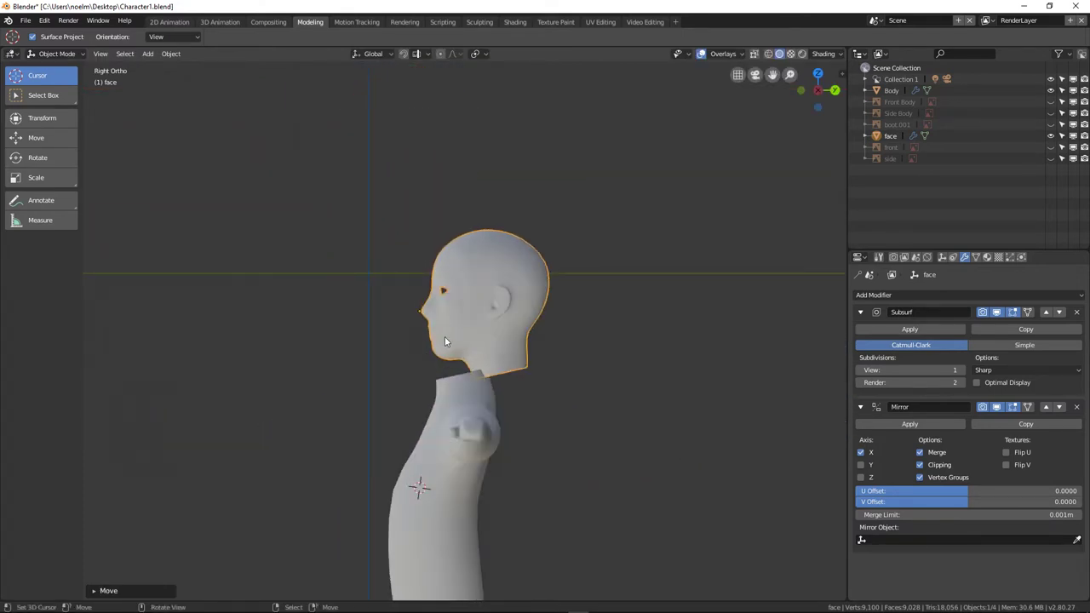
scroll(445, 337, up, 4)
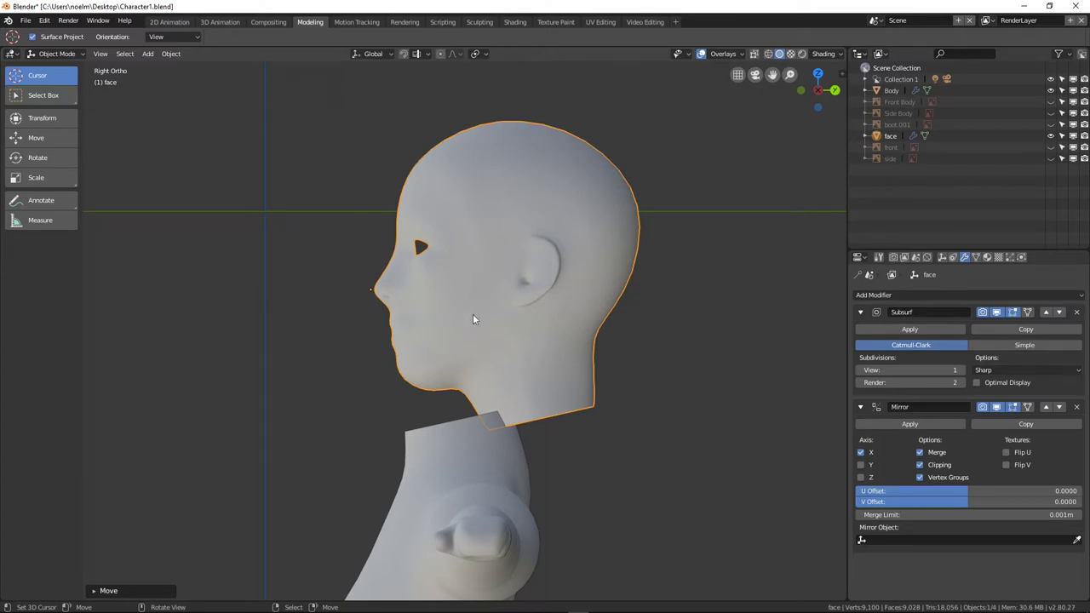
key(g)
key(y)
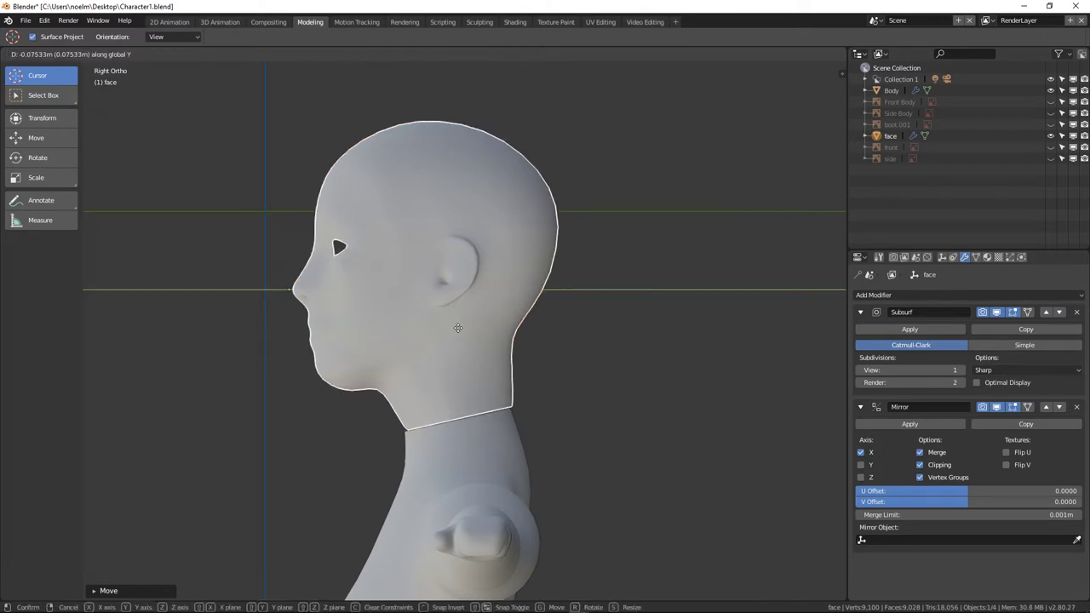
click(457, 328)
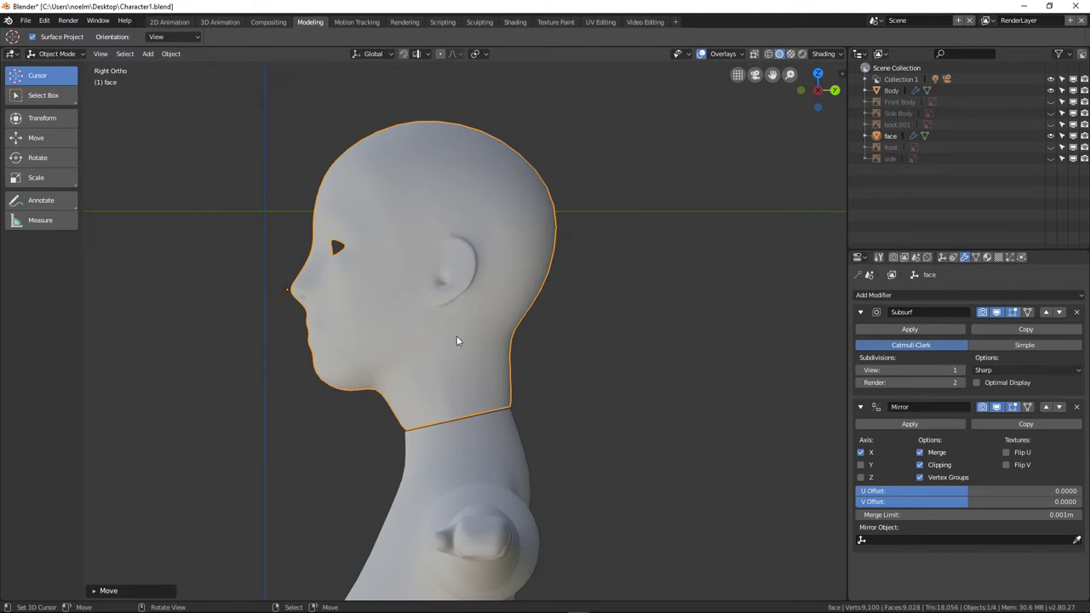
middle_drag(418, 394, 455, 325)
shift+click(455, 324)
Join the head into the Body as one mesh with Ctrl+J.
key(ctrl+j)
middle_drag(382, 229, 436, 144)
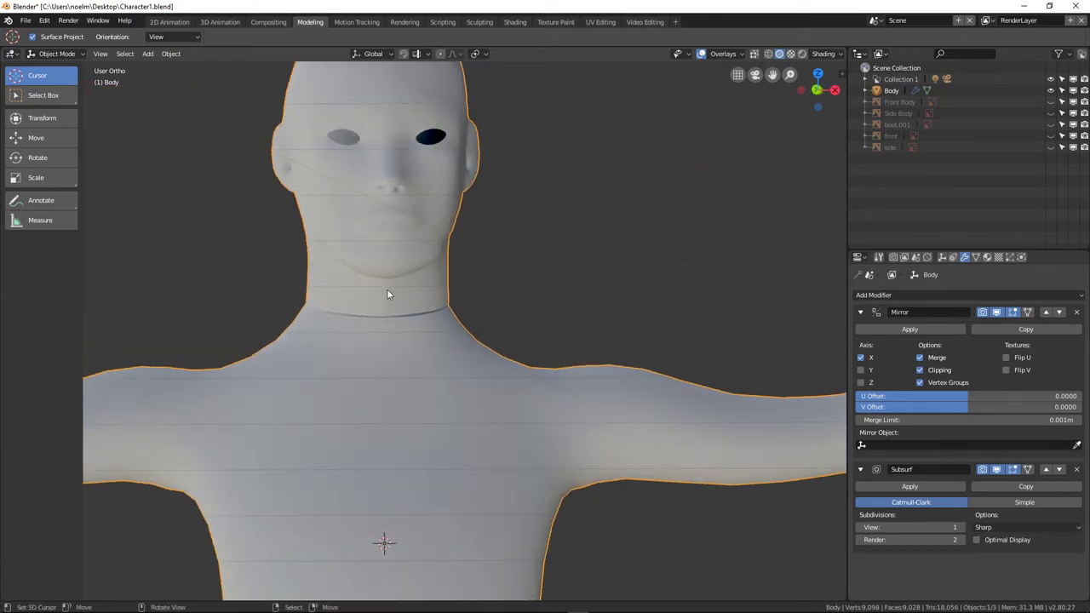
middle_drag(450, 304, 364, 323)
scroll(352, 315, up, 3)
scroll(380, 281, down, 3)
scroll(365, 323, up, 3)
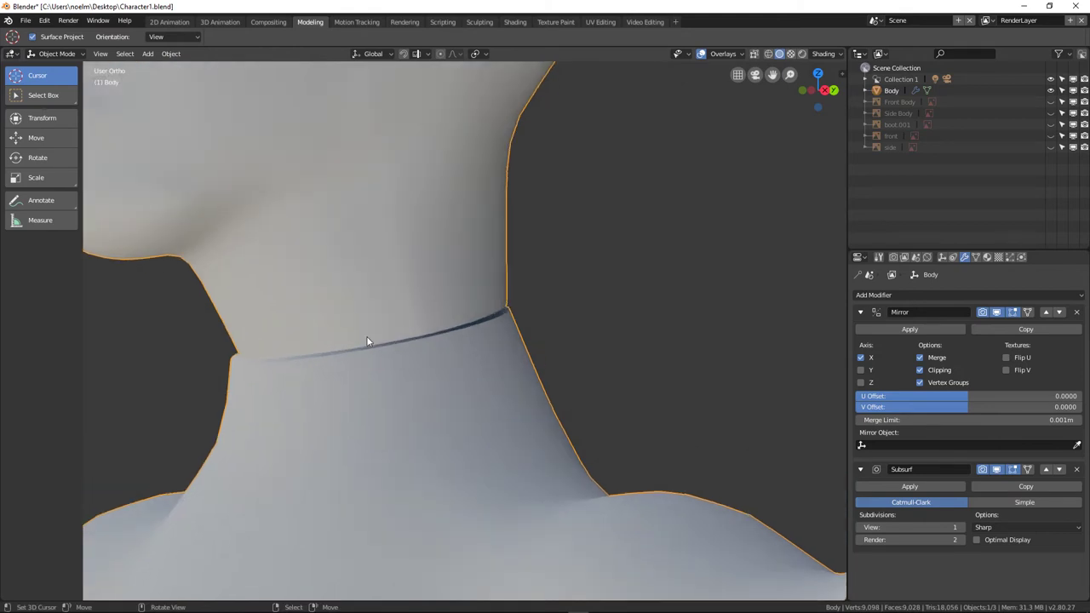
In Edit Mode, select the single edge loop along the neck seam.
key(Tab)
alt+click(354, 339)
alt+click(339, 350)
middle_drag(339, 350, 398, 320)
middle_drag(451, 356, 341, 350)
scroll(519, 318, up, 4)
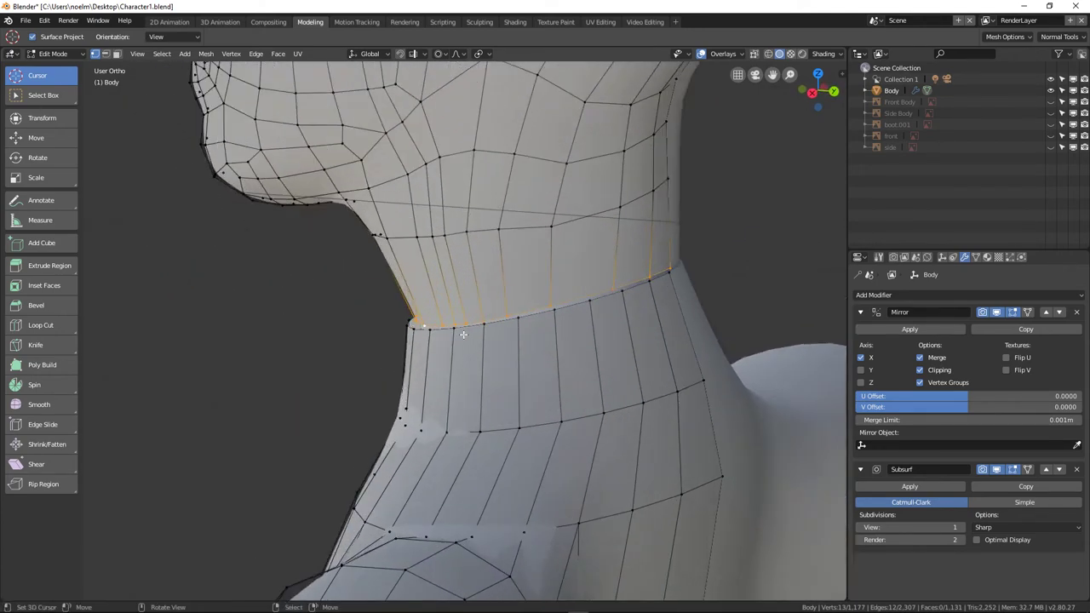
Delete the seam loop's vertices, then bridge the head's lower rim to the neck's top rim.
key(x)
click(563, 309)
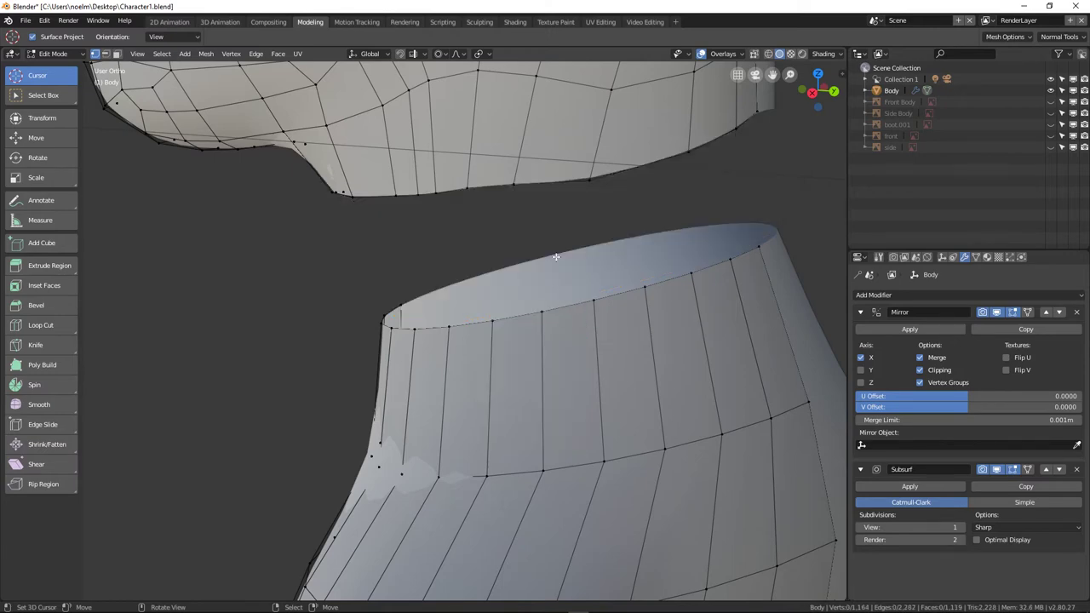
alt+click(539, 192)
middle_drag(520, 236, 502, 274)
alt+shift+click(518, 283)
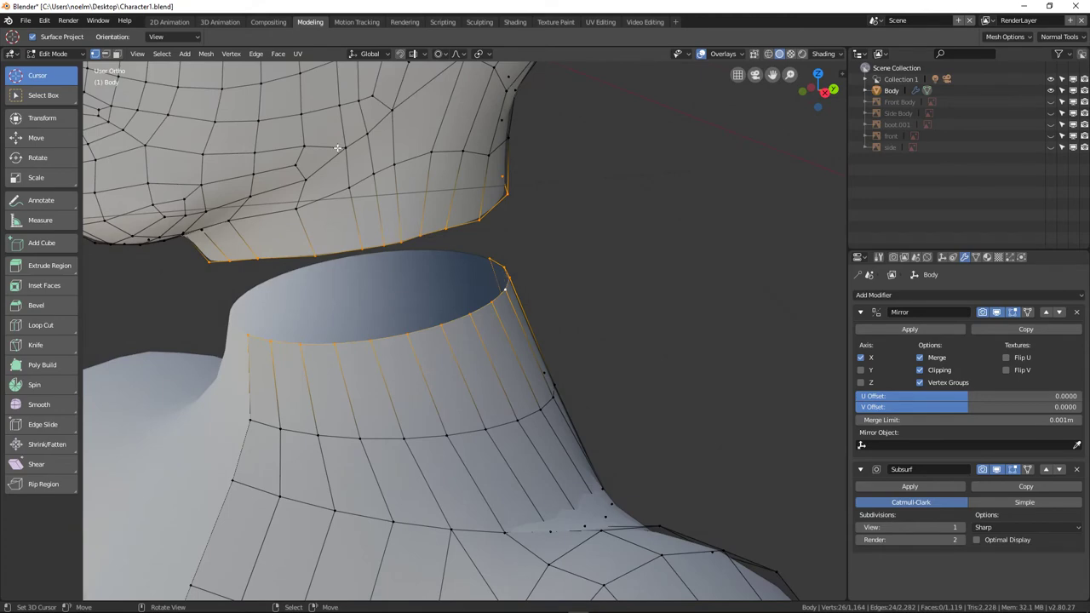
click(256, 53)
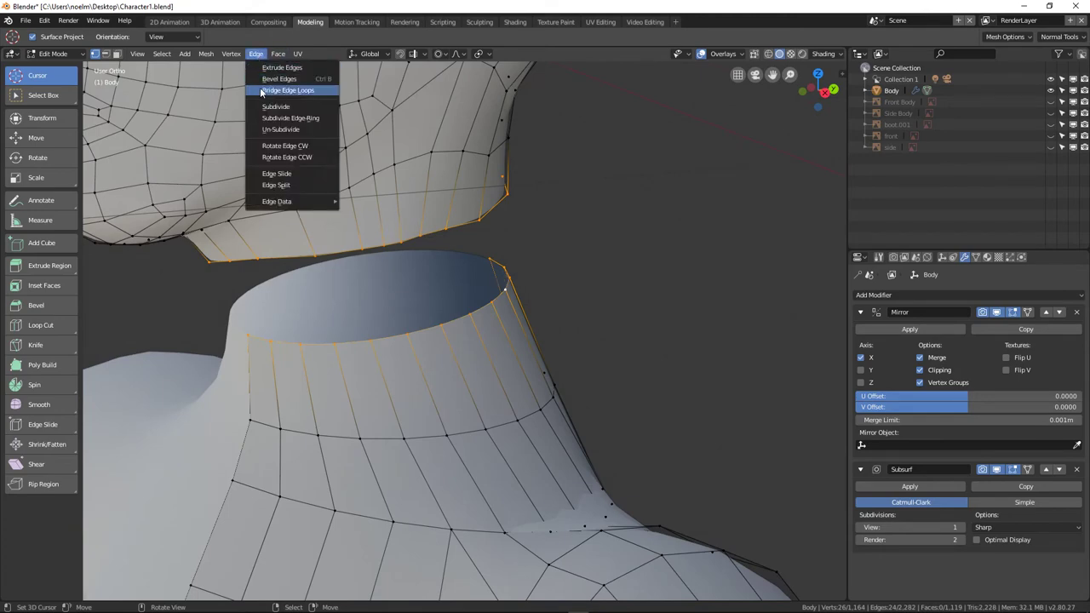
click(263, 91)
scroll(290, 196, down, 3)
middle_drag(289, 196, 482, 299)
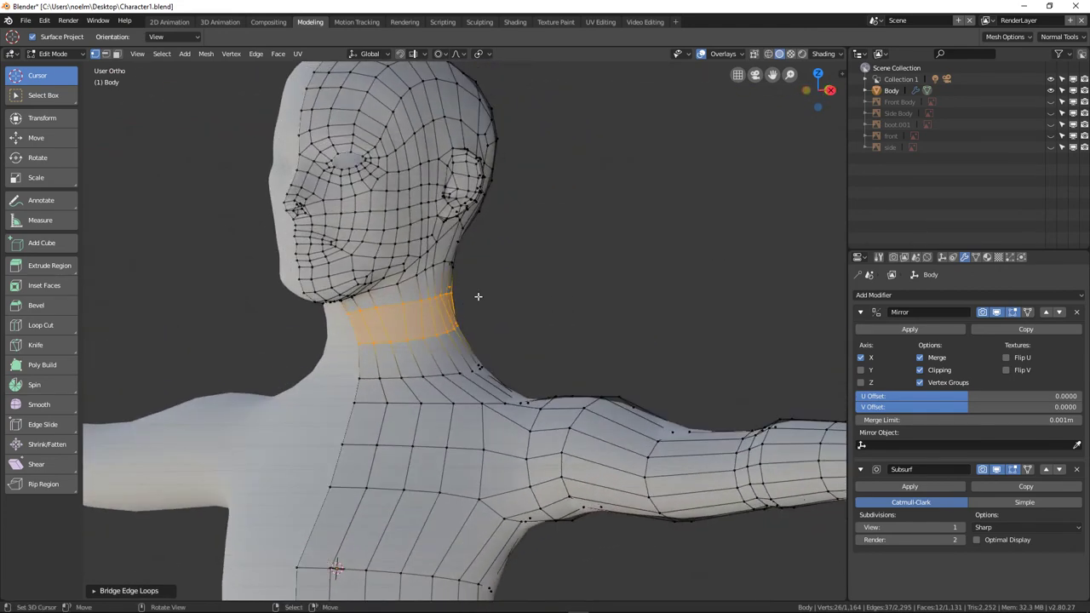
In front view, move a horizontal neck edge loop to reshape the neck.
key(KP_1)
scroll(433, 290, up, 4)
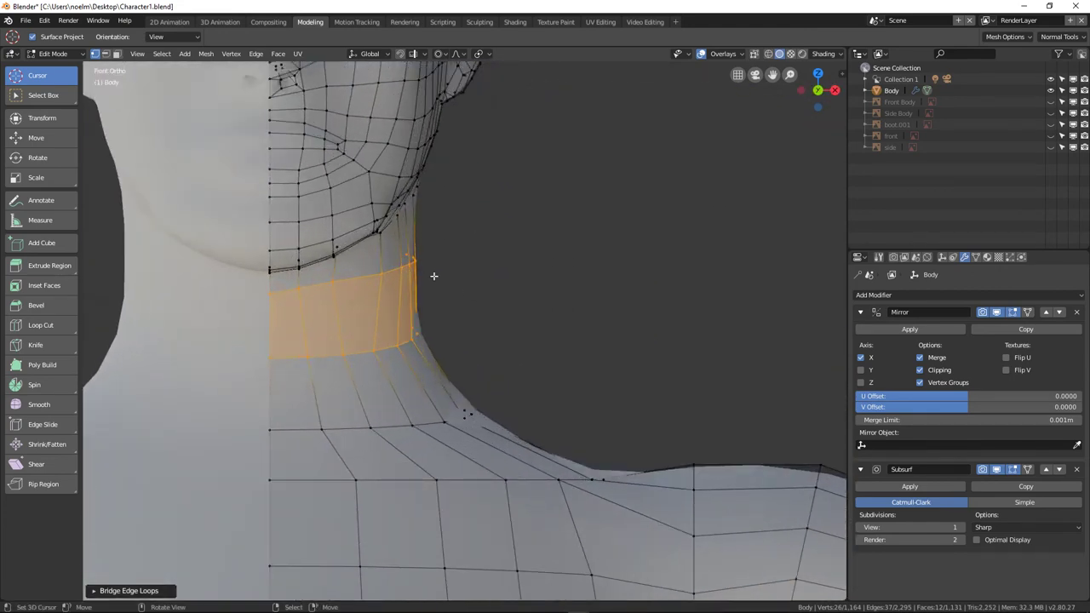
alt+click(416, 277)
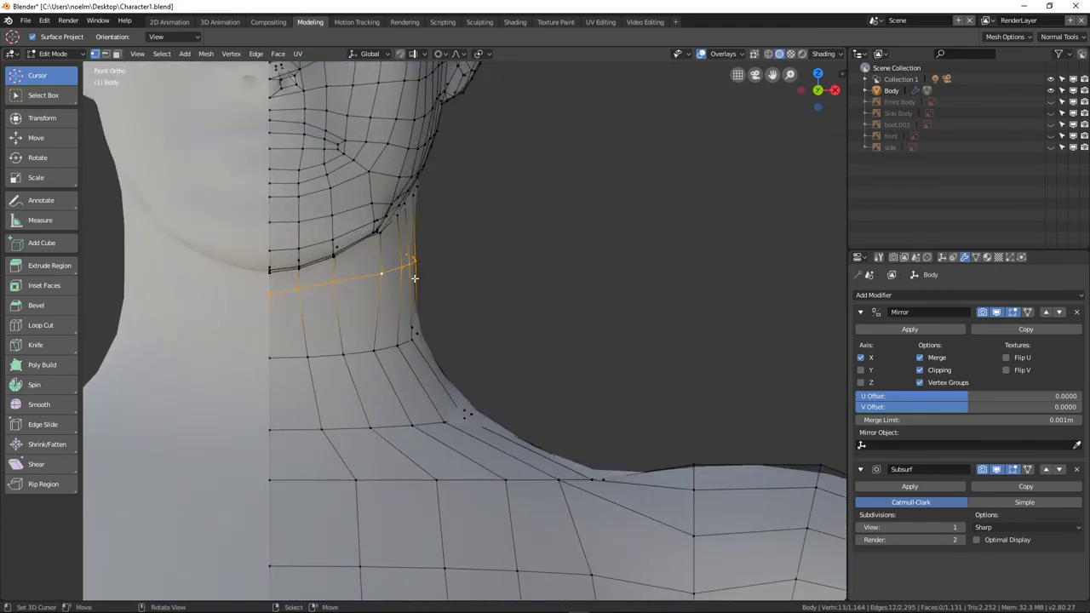
key(g)
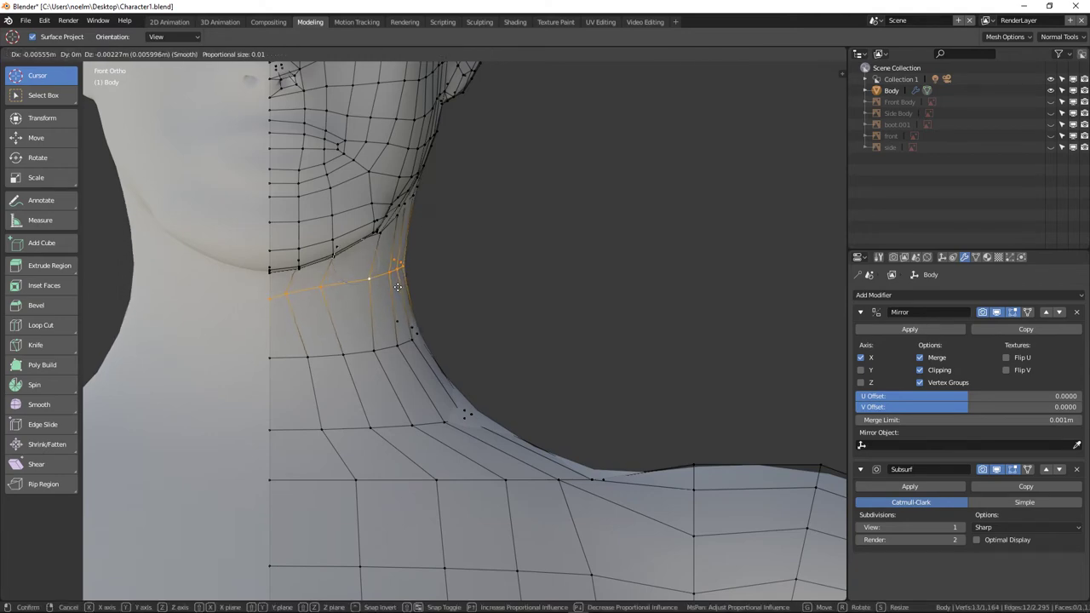
click(398, 287)
scroll(399, 290, down, 3)
In Right view, scale the neck loop along Y to slim it front-to-back.
key(KP_3)
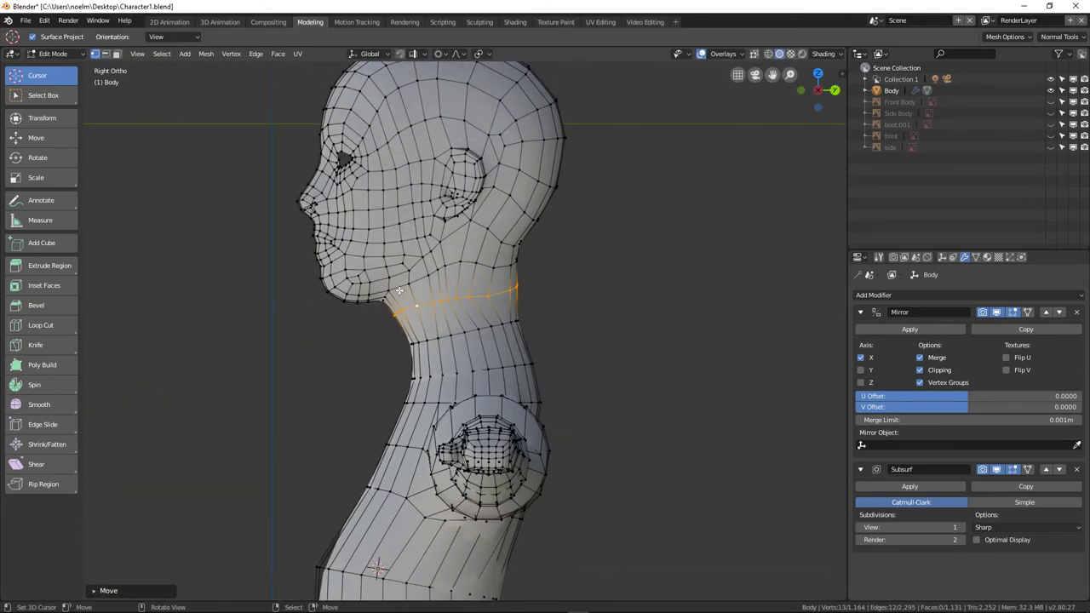
scroll(559, 322, up, 1)
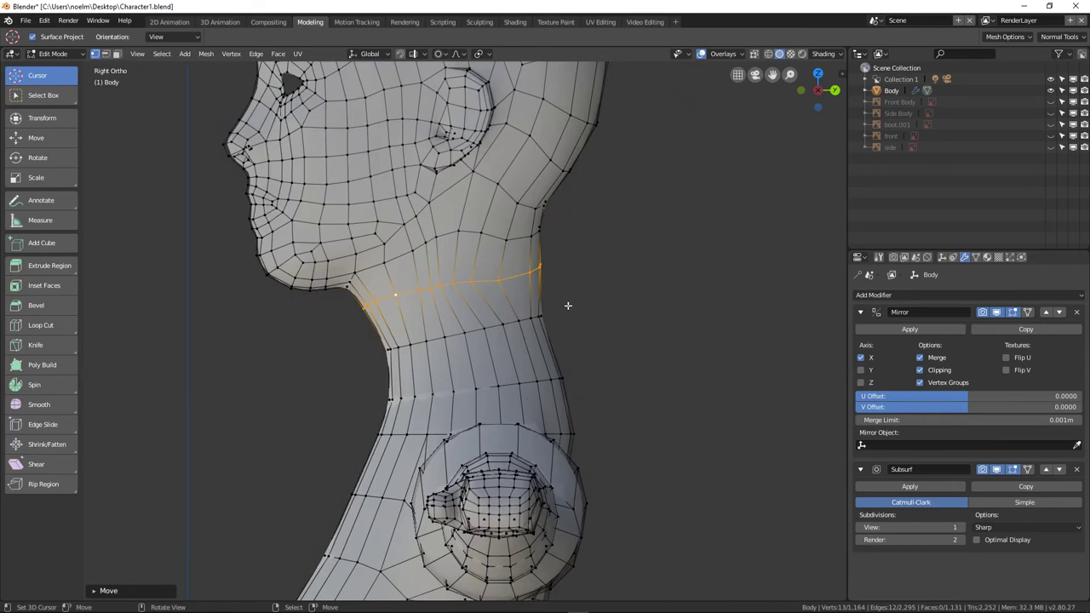
key(s)
key(y)
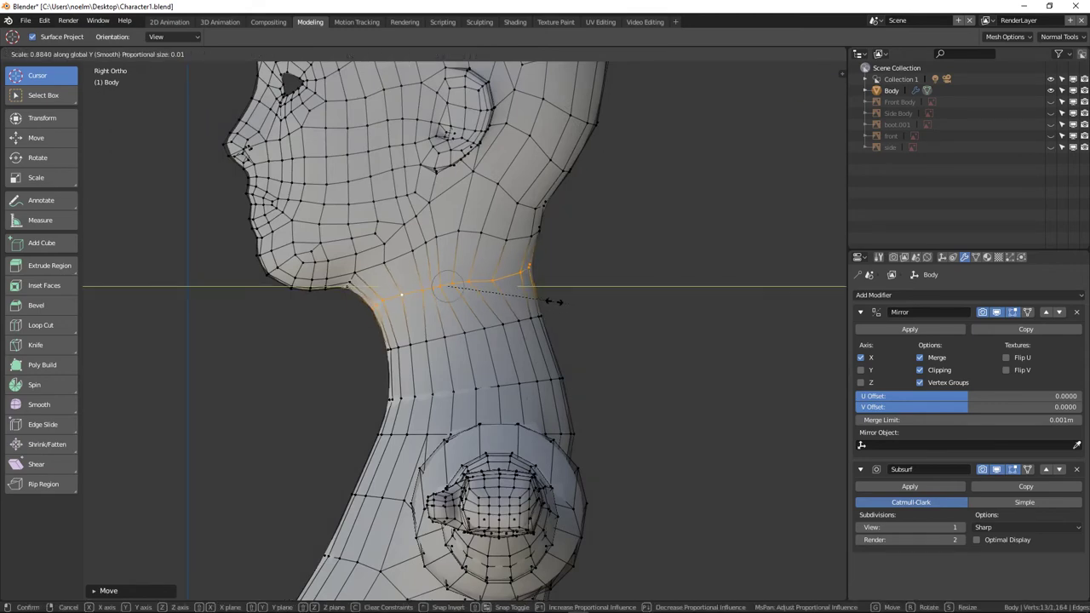
click(552, 301)
scroll(550, 299, down, 3)
Frame the face from the front and select the edge ring around the eye hole in Edit Mode.
key(Tab)
scroll(545, 311, down, 2)
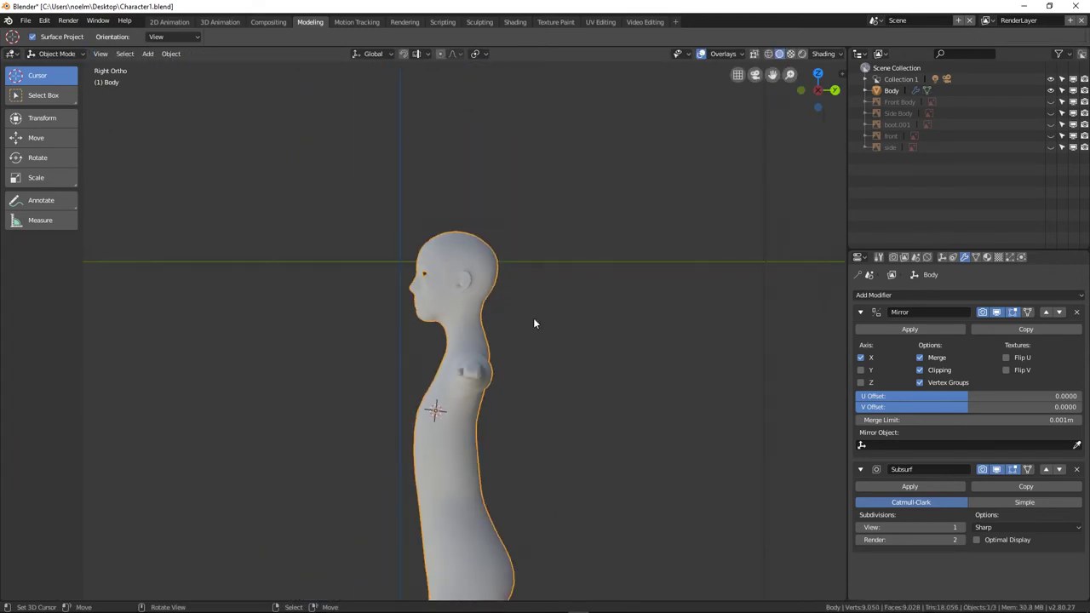
key(KP_1)
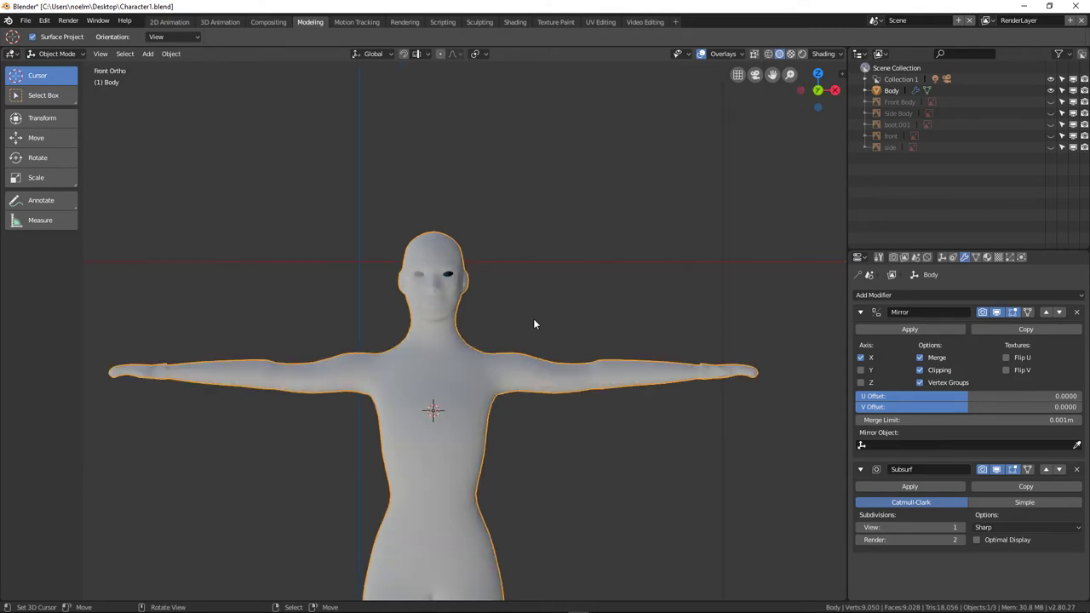
scroll(546, 386, down, 4)
shift+middle_drag(546, 386, 514, 369)
scroll(482, 300, up, 5)
shift+middle_drag(481, 300, 463, 360)
scroll(463, 394, up, 6)
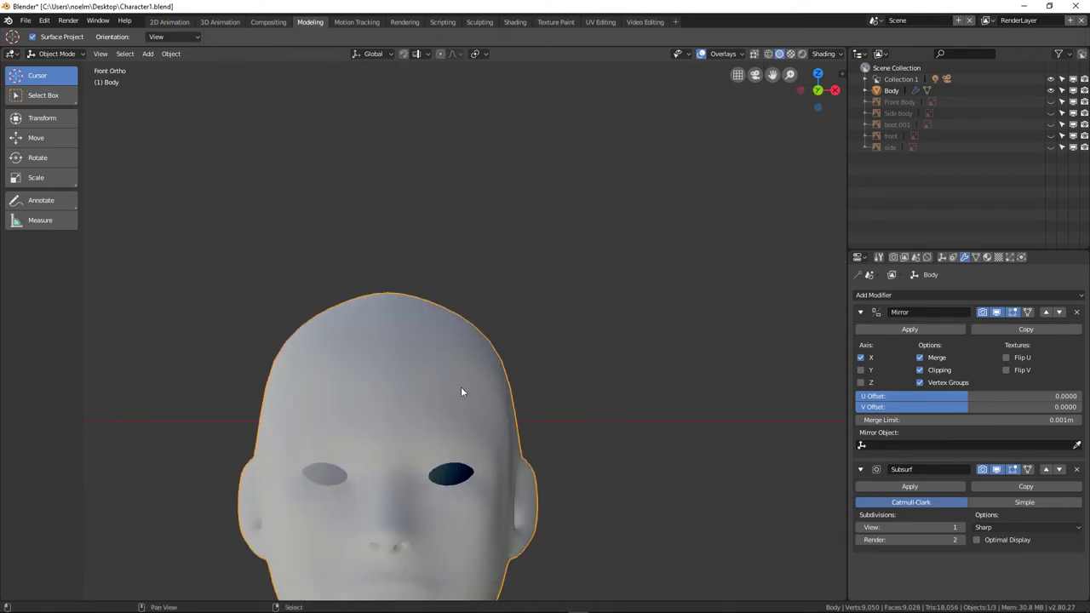
key(Tab)
alt+click(477, 321)
alt+click(501, 322)
middle_drag(507, 325, 574, 324)
scroll(574, 324, up, 4)
shift+middle_drag(414, 369, 493, 369)
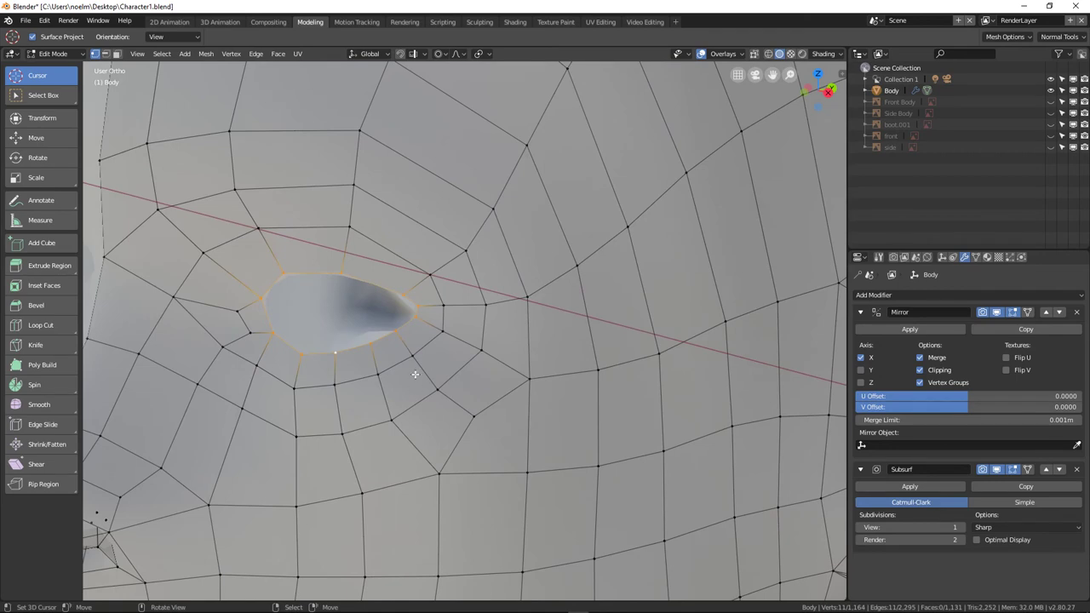
Extrude the eye ring and scale it inward, with Proportional Editing turned off.
key(e)
click(354, 372)
key(s)
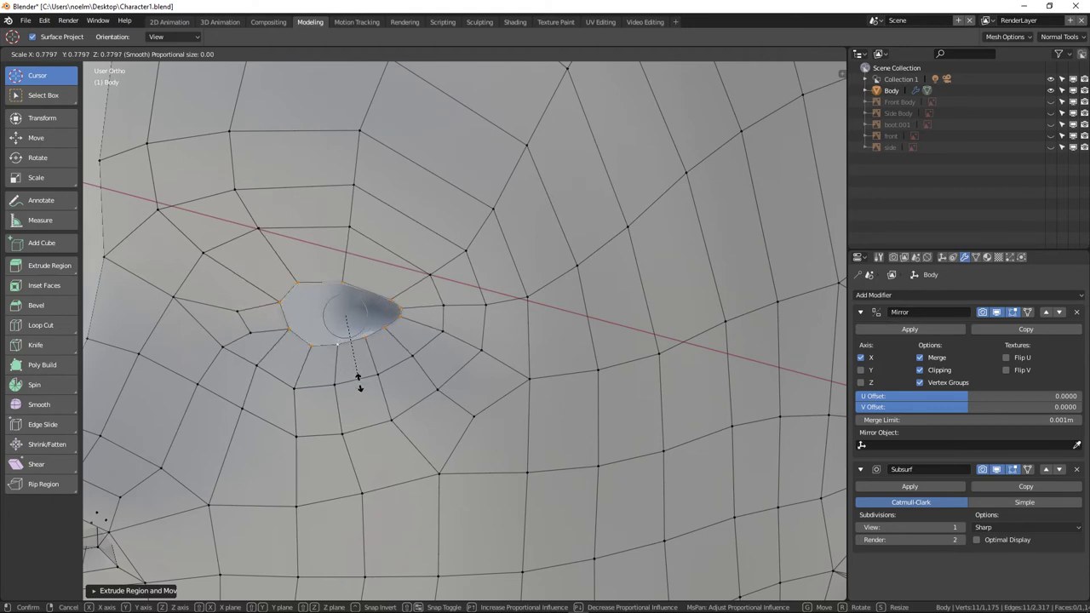
click(359, 387)
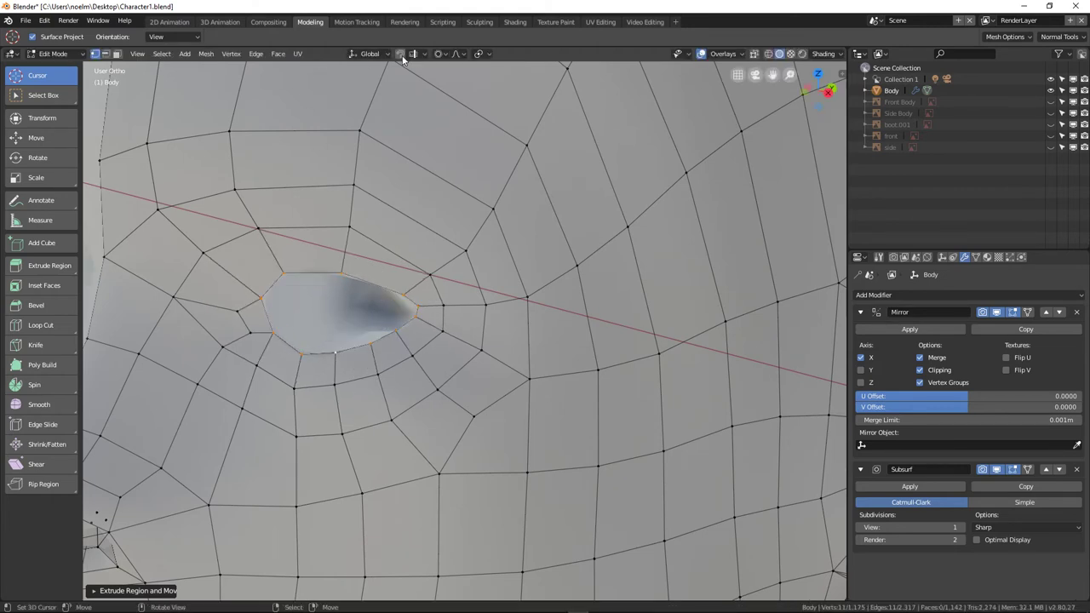
click(444, 54)
click(458, 68)
key(s)
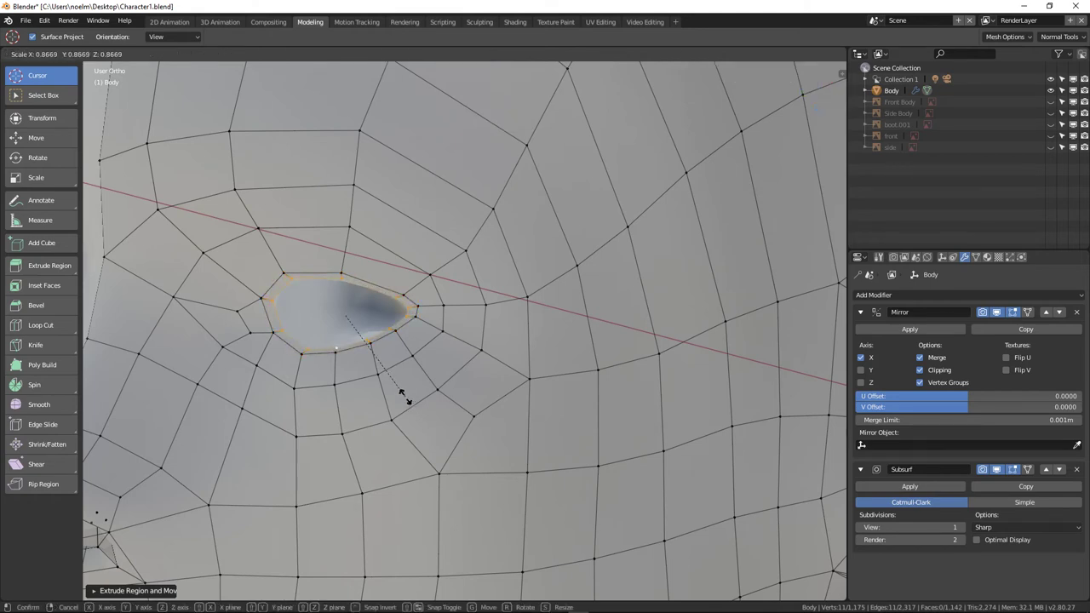
click(405, 397)
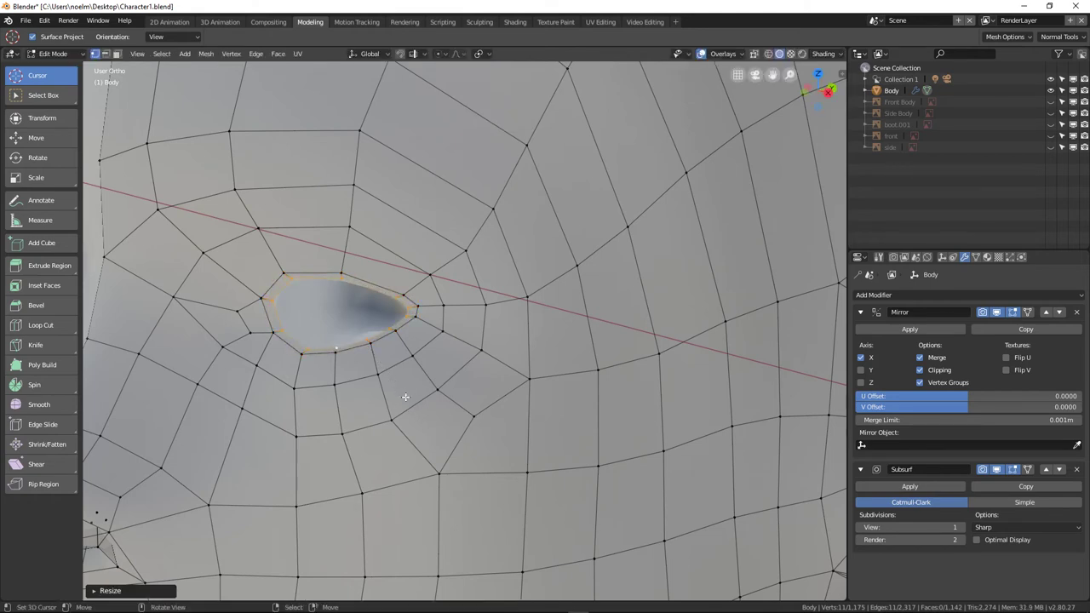
Extrude a second ring and shrink it toward the eye hole's centre.
key(e)
right_click(366, 364)
key(s)
click(366, 357)
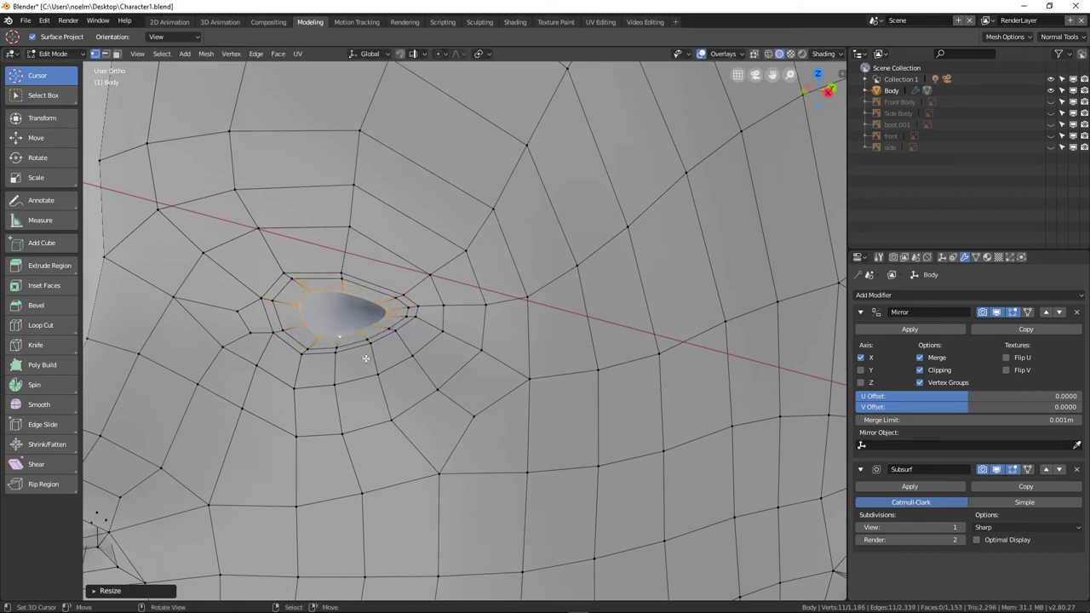
scroll(365, 359, up, 3)
middle_drag(328, 366, 383, 382)
key(KP_Decimal)
Fill the eye hole's right corner with a triangle and its right side with a face.
click(443, 277)
shift+click(463, 295)
shift+click(430, 322)
key(f)
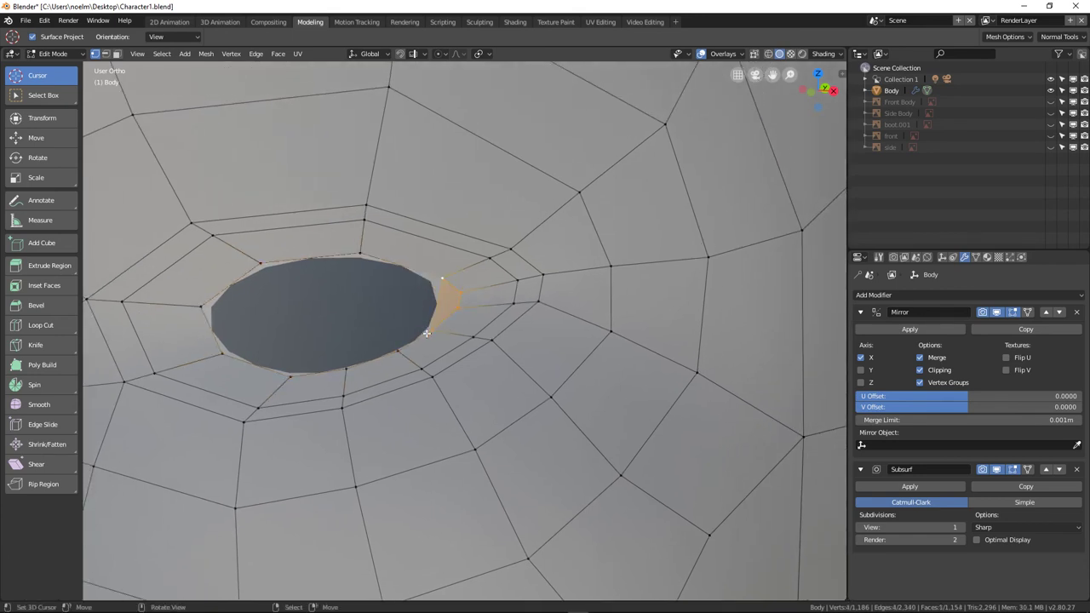
click(432, 273)
shift+click(370, 249)
shift+click(394, 348)
key(f)
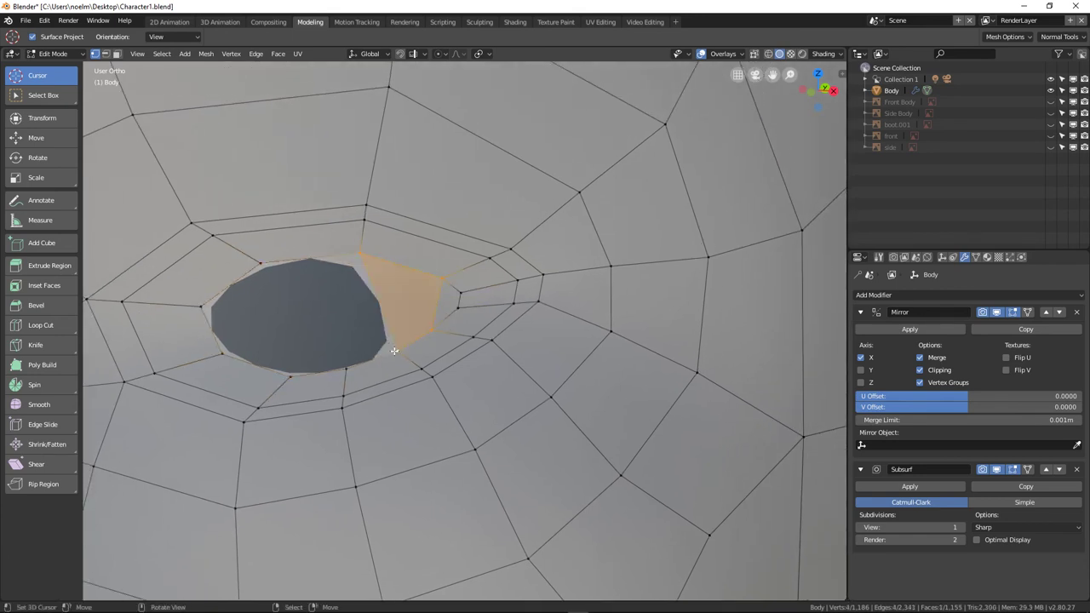
Fill the upper-left and left side of the eye hole with quad faces.
click(395, 351)
shift+click(334, 369)
shift+click(358, 252)
shift+click(259, 264)
key(f)
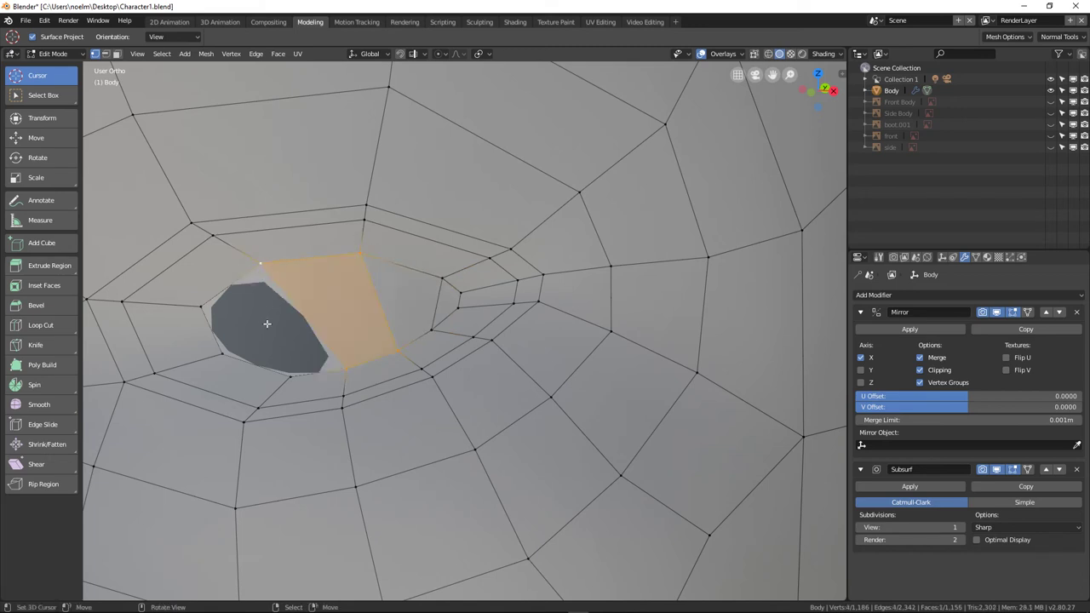
click(218, 351)
shift+click(200, 305)
shift+click(258, 264)
shift+click(279, 368)
key(f)
Close the last lower-right gap with a triangle and inspect the filled eye.
click(312, 375)
shift+click(345, 368)
key(f)
middle_drag(265, 263, 369, 341)
scroll(365, 270, down, 5)
middle_drag(365, 270, 332, 332)
scroll(324, 349, up, 5)
Move the edge beside the eye patch so the patch sits evenly, checking from several sides.
click(211, 297)
shift+click(243, 312)
key(g)
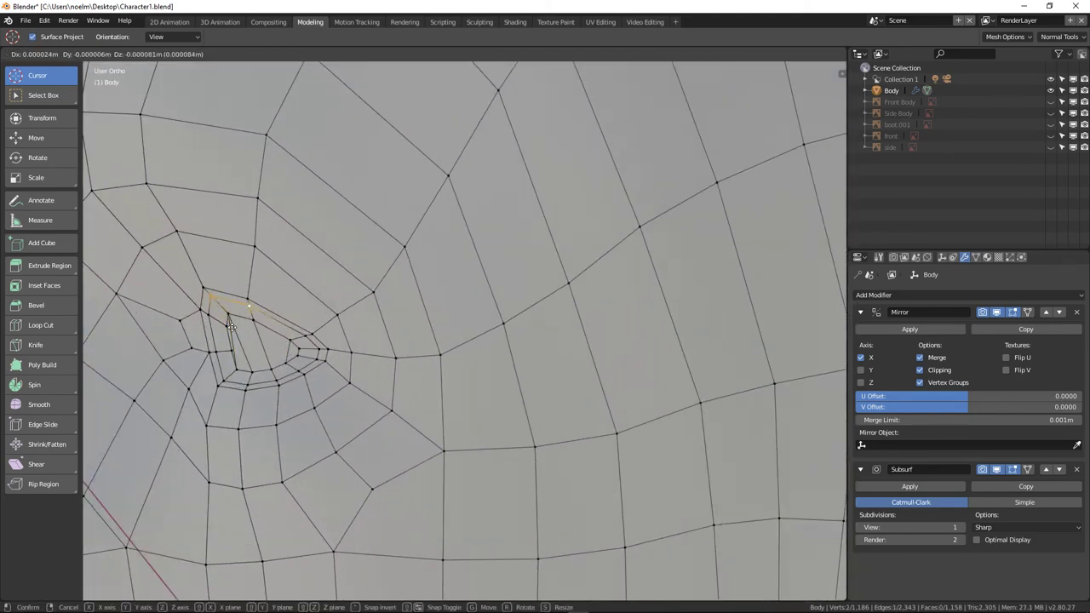
click(220, 341)
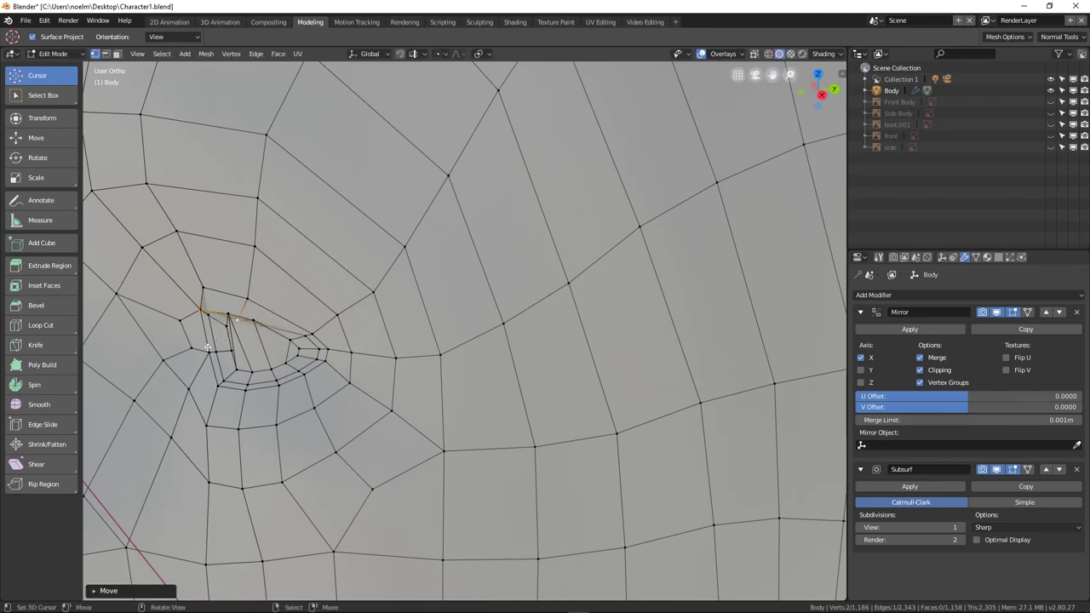
middle_drag(220, 341, 548, 298)
scroll(549, 298, down, 5)
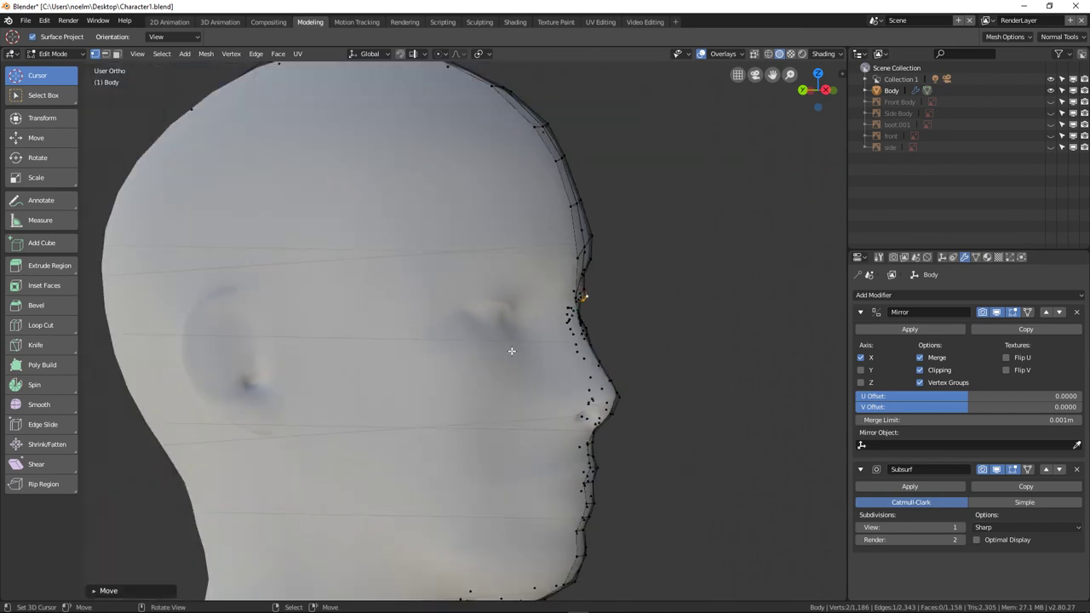
middle_drag(511, 353, 289, 345)
scroll(330, 343, up, 8)
scroll(330, 343, up, 2)
middle_drag(231, 292, 367, 327)
Return to Object Mode and frame the whole T-posed body in Front Ortho view.
key(Tab)
scroll(277, 293, down, 6)
key(KP_1)
scroll(368, 326, down, 6)
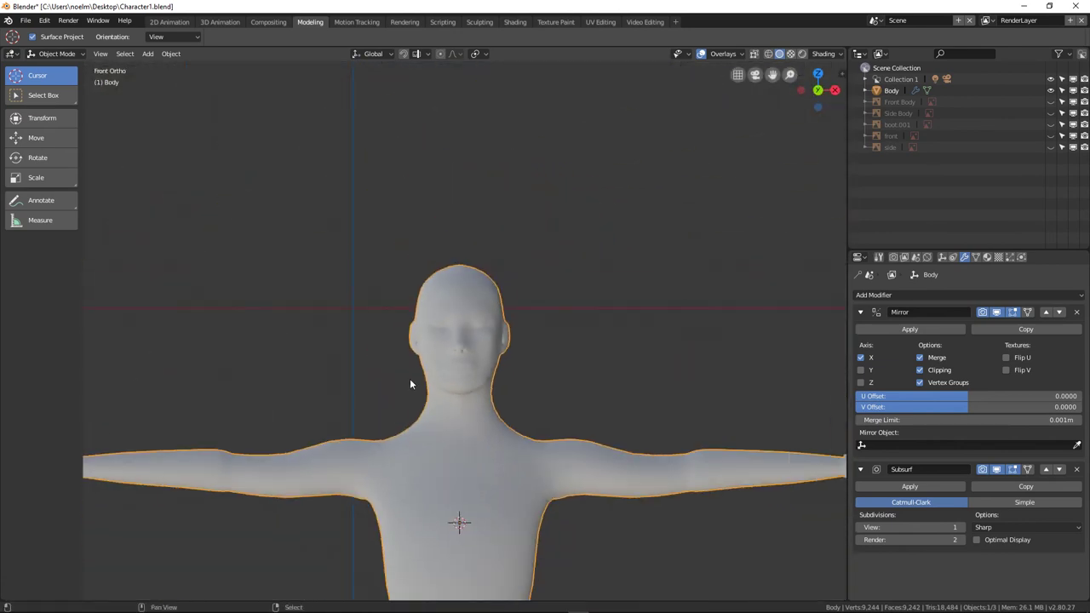
shift+middle_drag(409, 382, 404, 236)
scroll(403, 236, down, 2)
shift+middle_drag(404, 350, 215, 289)
scroll(401, 345, down, 3)
key(KP_1)
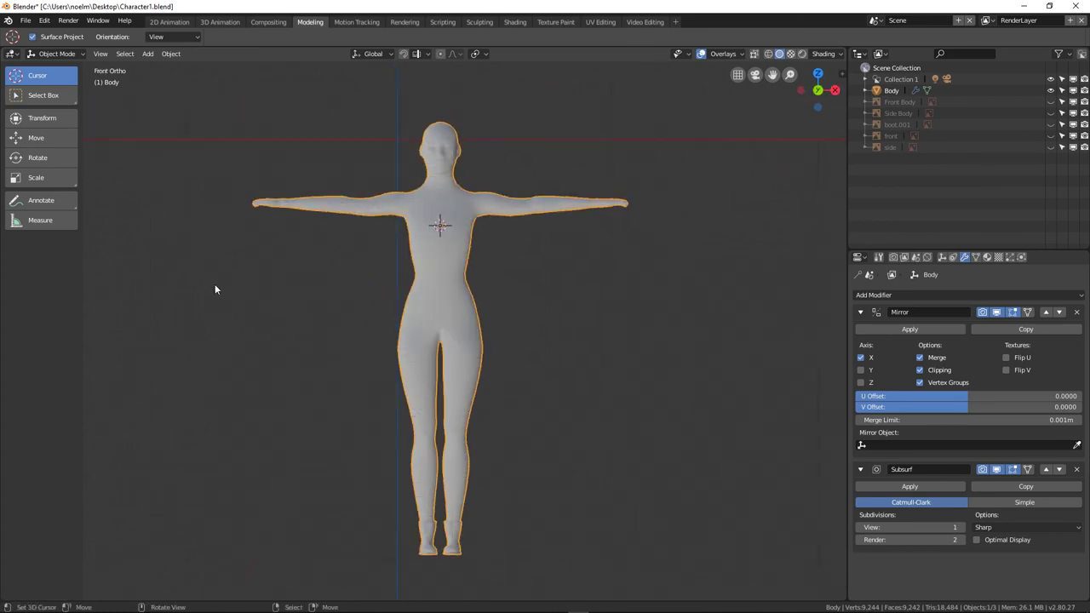
mouse_move(324, 316)
shift+middle_down()
mouse_move(330, 327)
mouse_move(316, 323)
shift+middle_up()
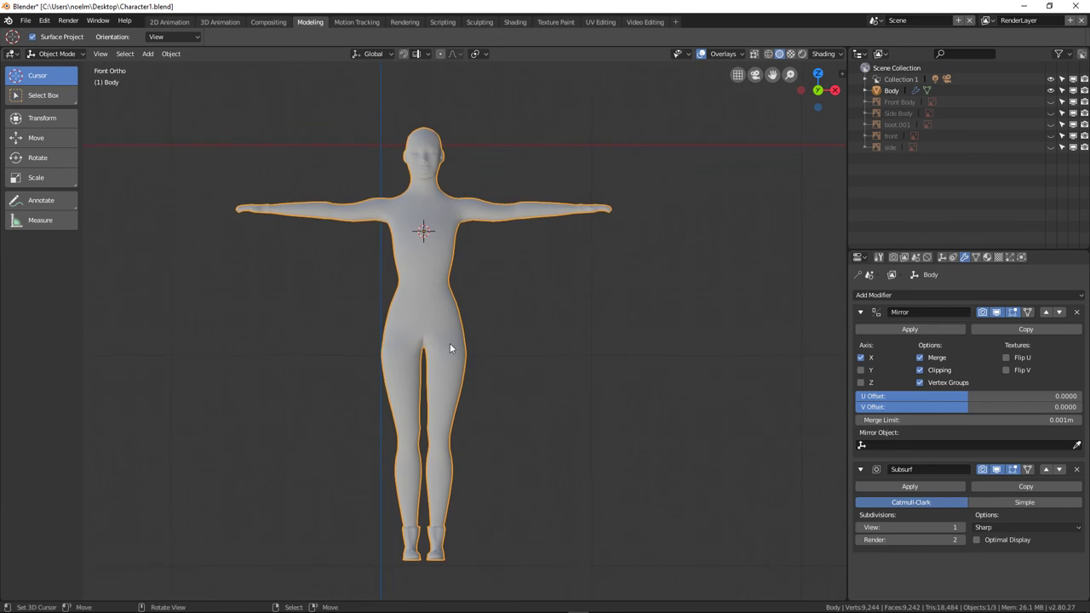